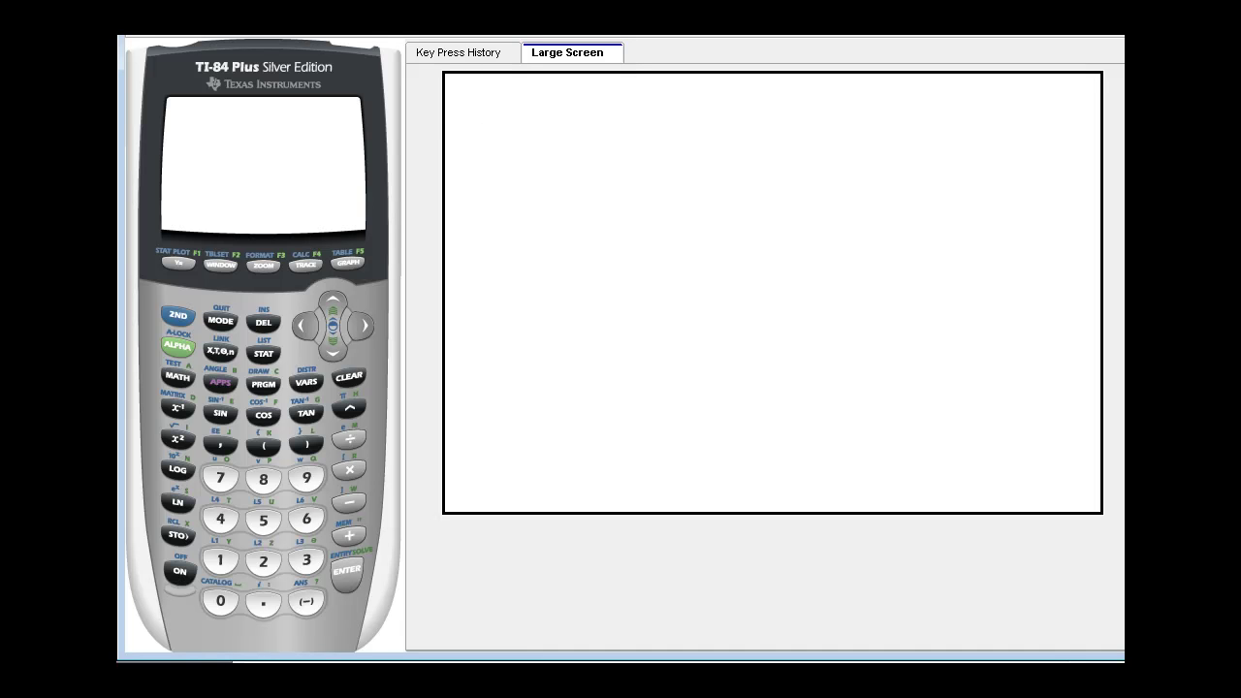
Switch the graphing mode from FUNC to PAR and show the empty X1T/Y1T equation list
left_click(216, 321)
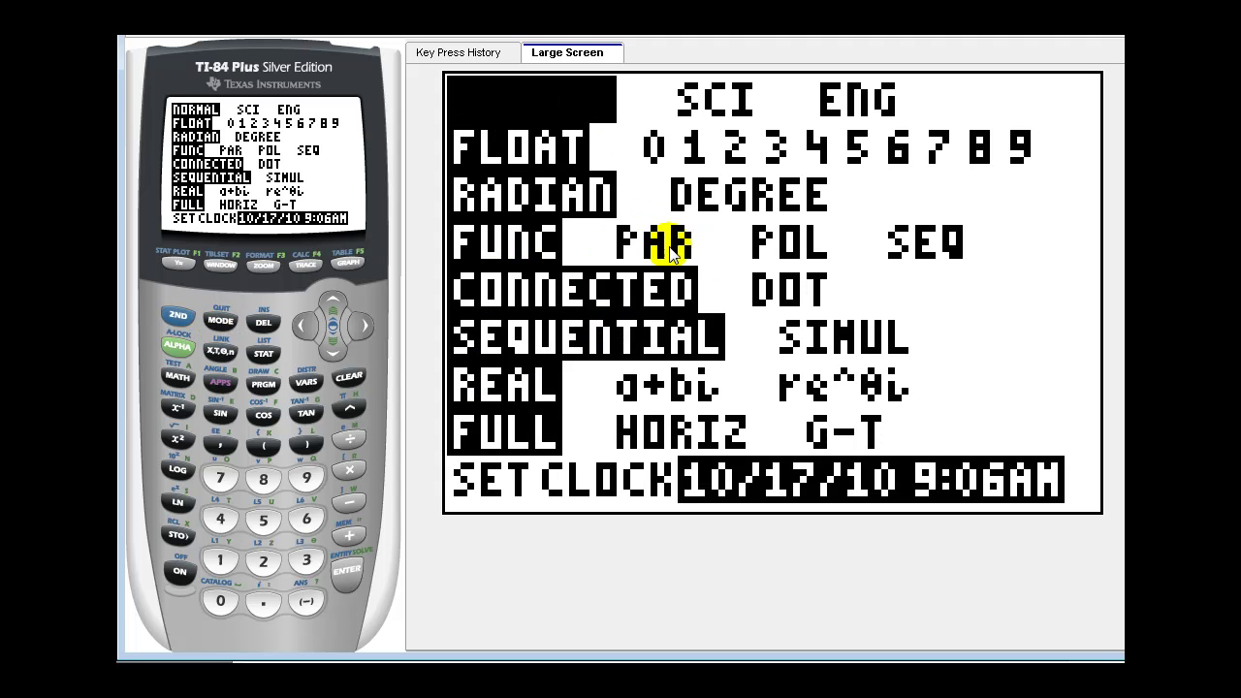
left_click(330, 355)
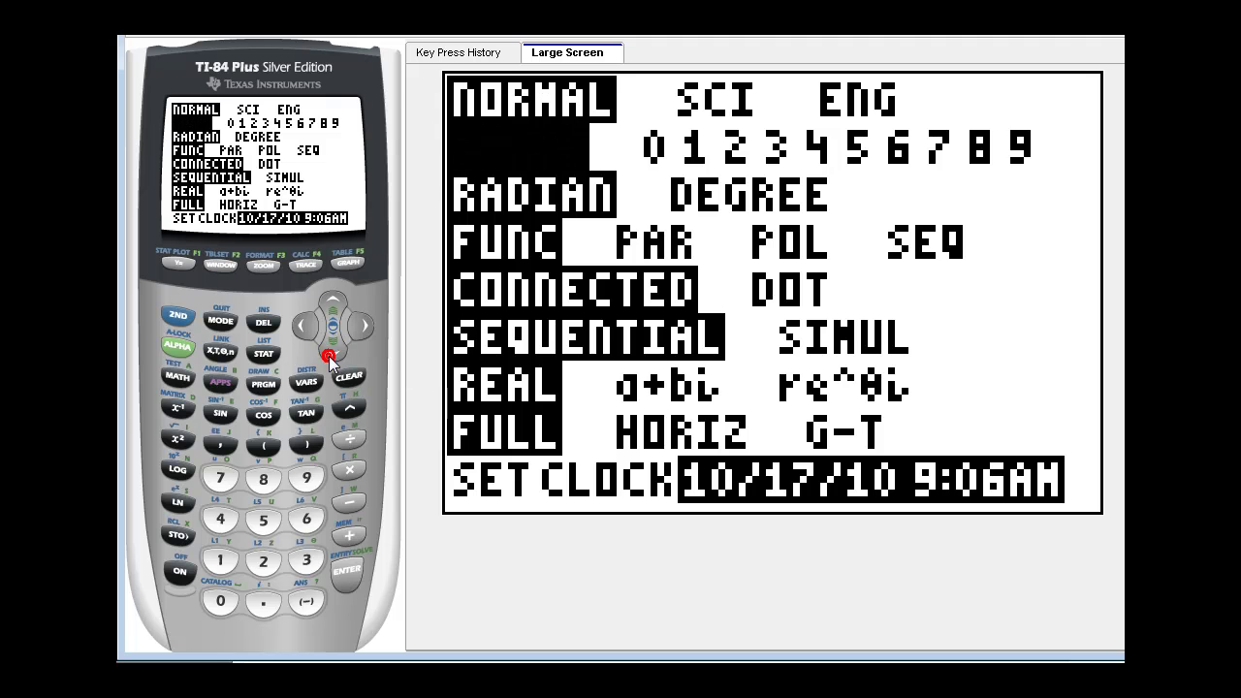
left_click(328, 356)
left_click(329, 355)
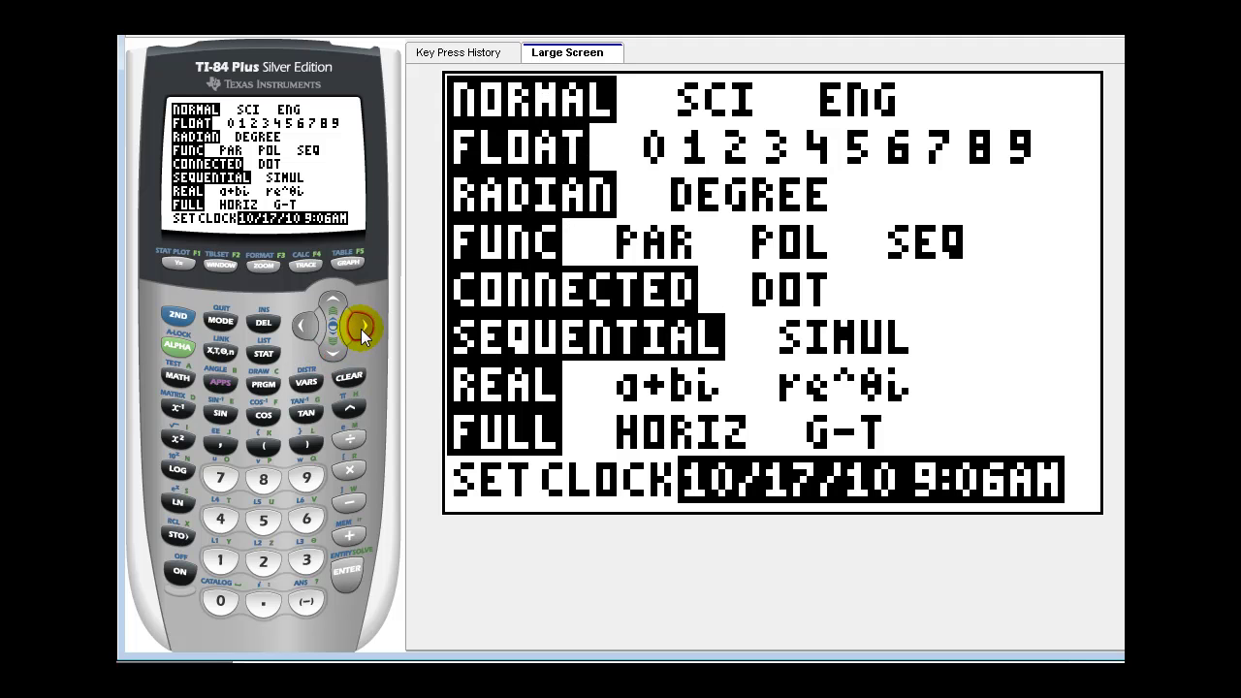
left_click(359, 327)
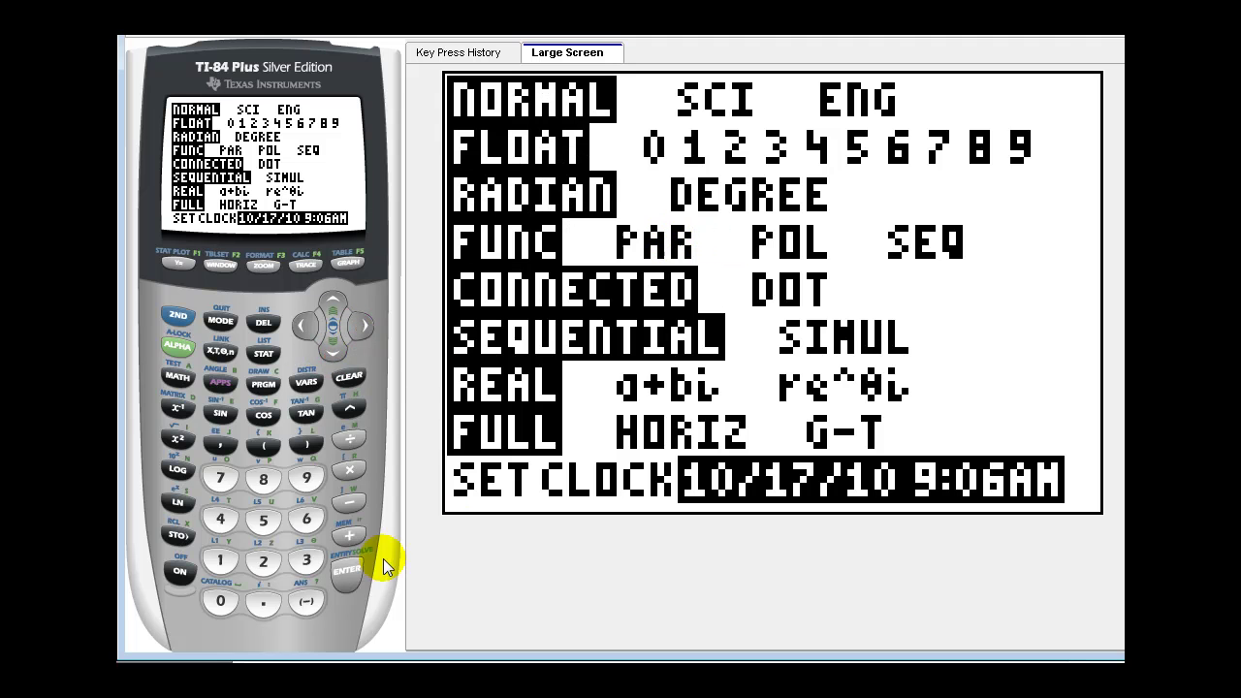
left_click(352, 577)
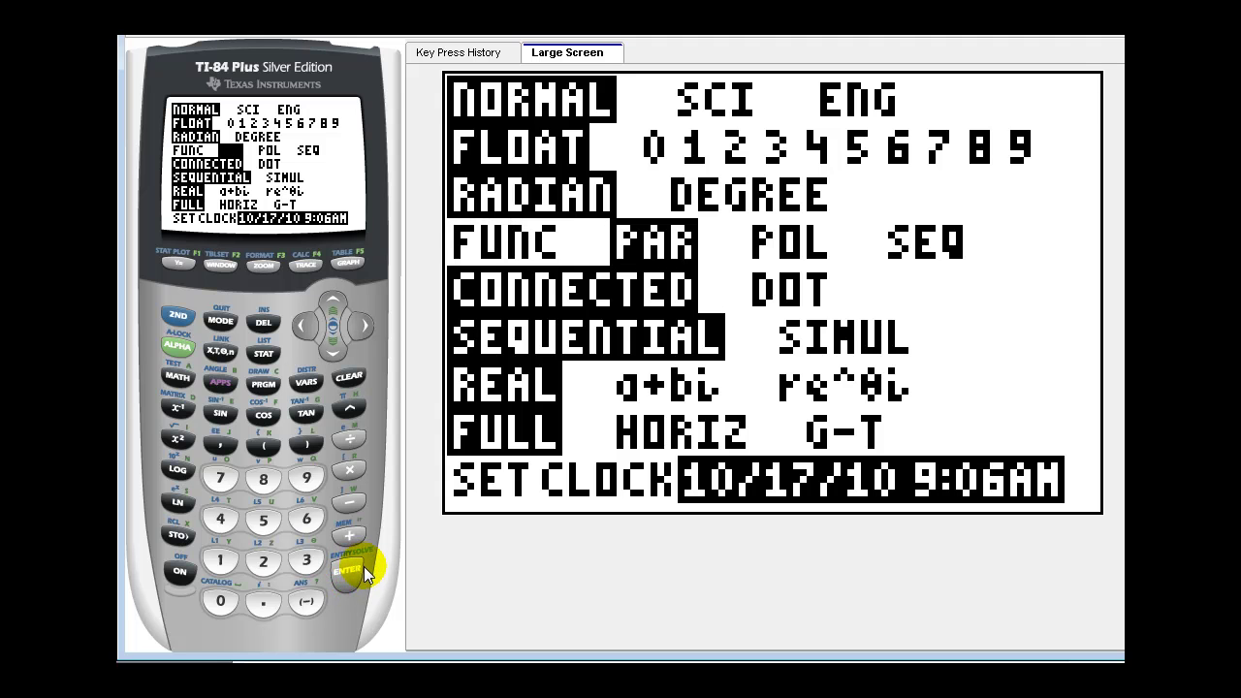
left_click(178, 266)
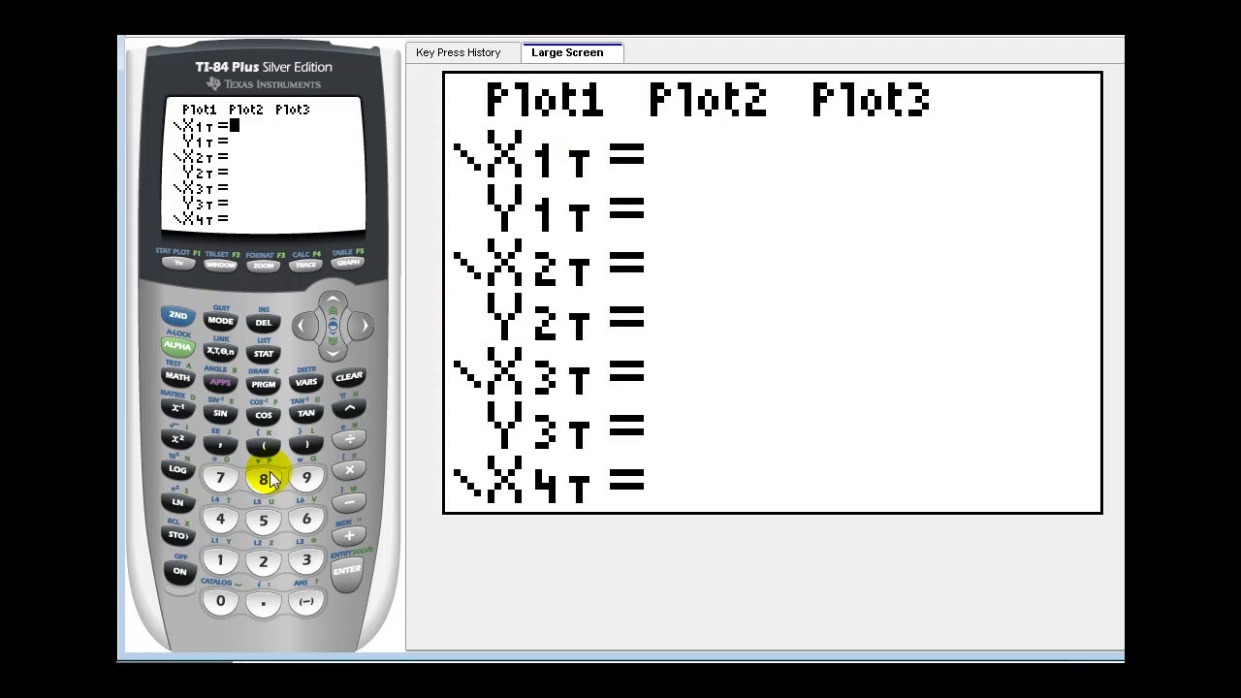
Enter X1T = 4−T and Y1T = 2T in the parametric editor
left_click(221, 526)
left_click(345, 505)
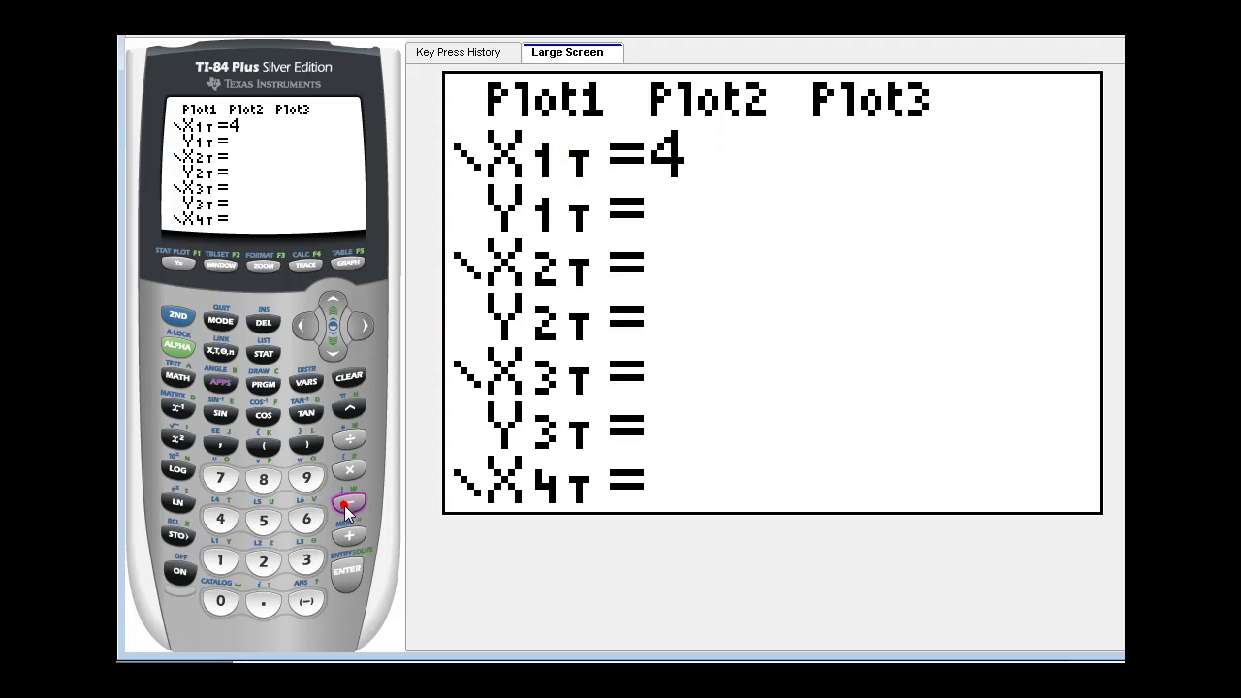
left_click(218, 351)
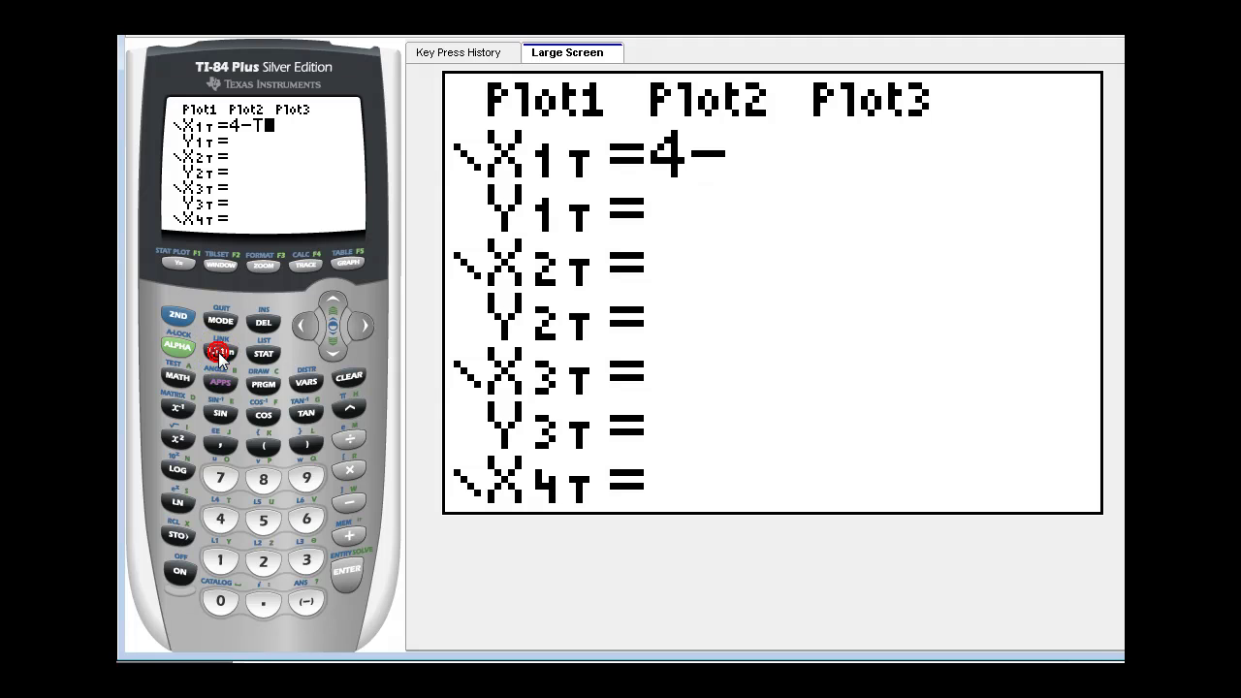
left_click(350, 567)
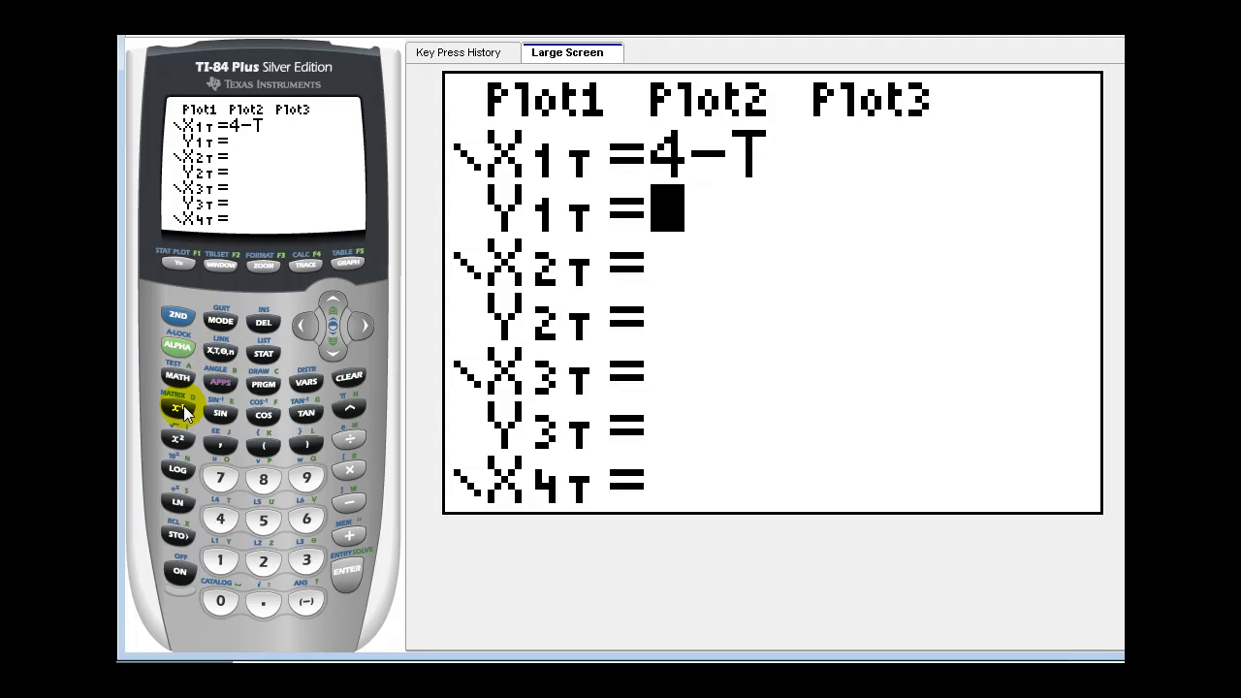
left_click(259, 561)
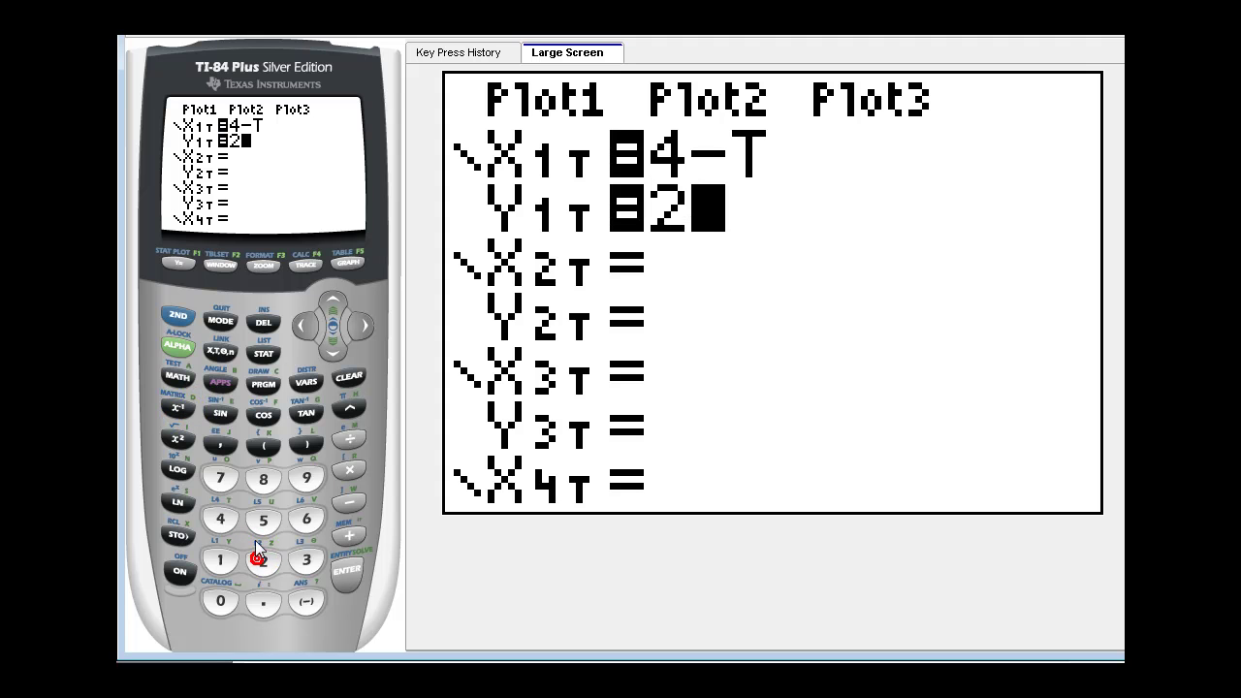
left_click(217, 351)
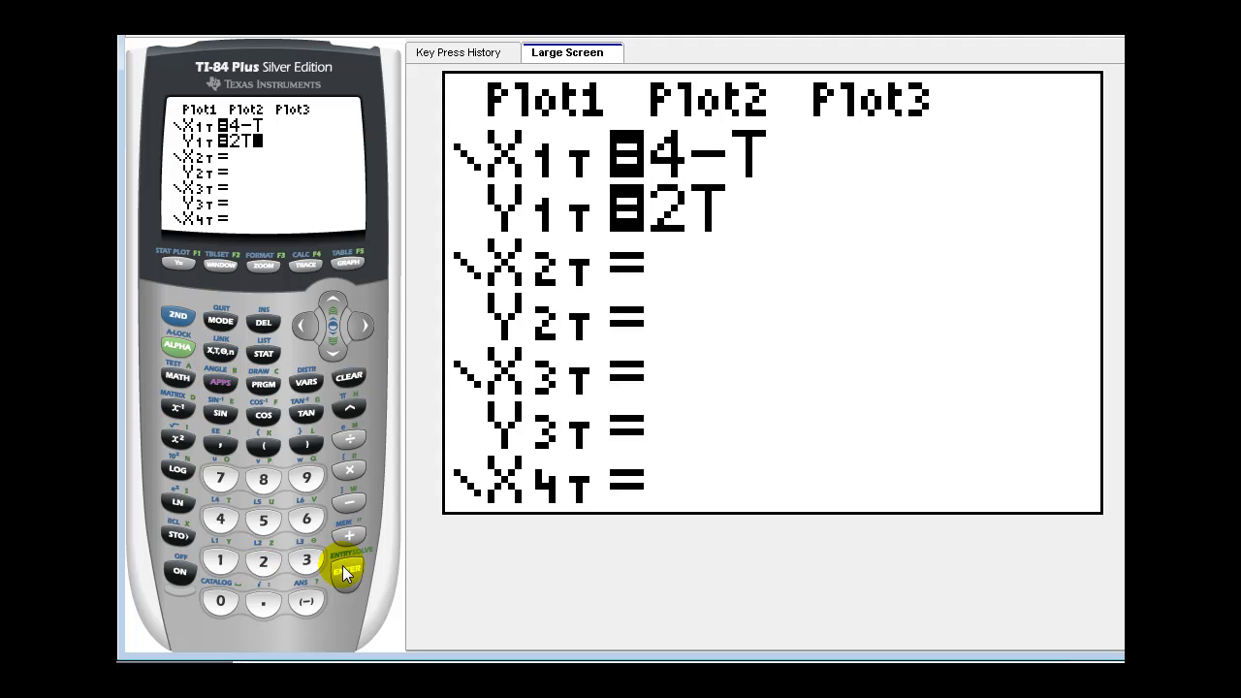
left_click(342, 565)
In the window settings, set Tmin to −10, Tmax to 10 and Tstep to .1
left_click(222, 271)
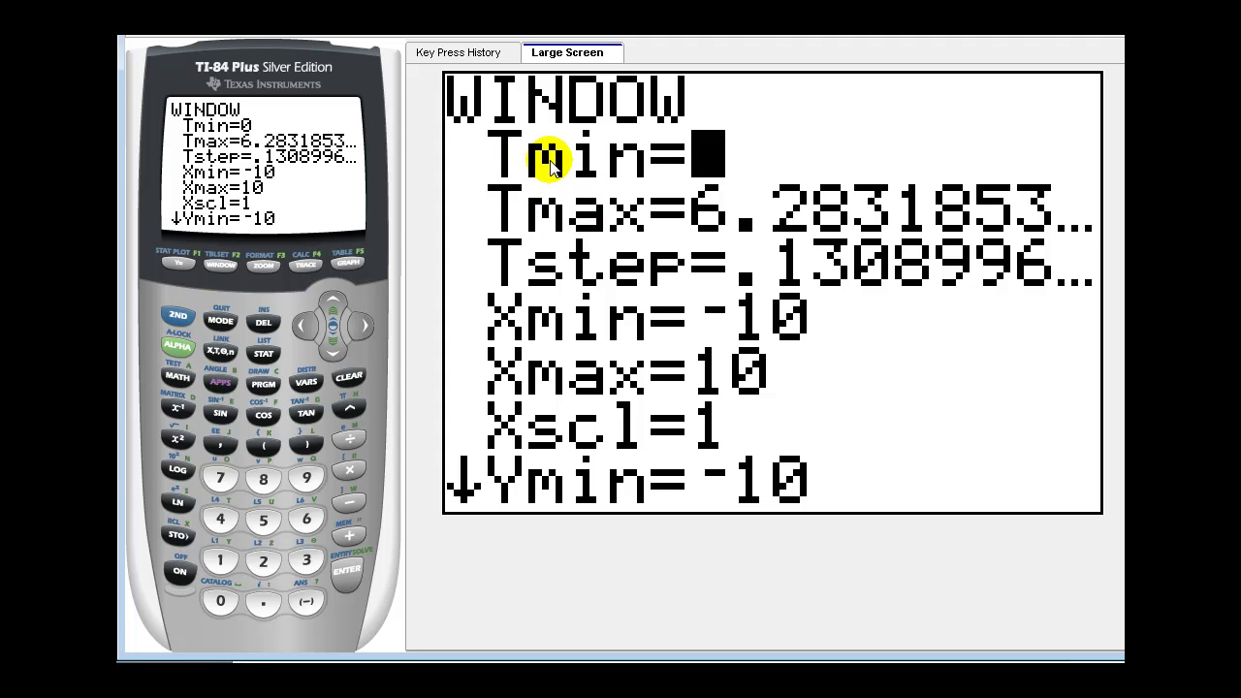
left_click(303, 607)
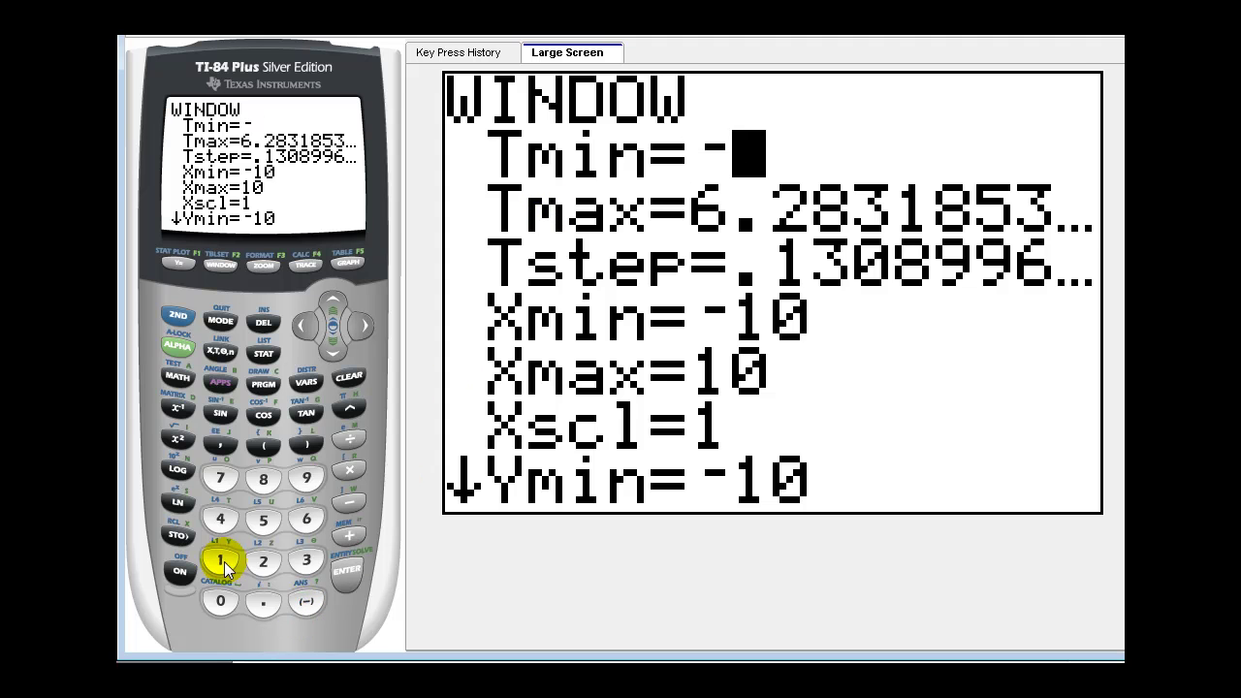
left_click(220, 561)
left_click(220, 601)
left_click(346, 569)
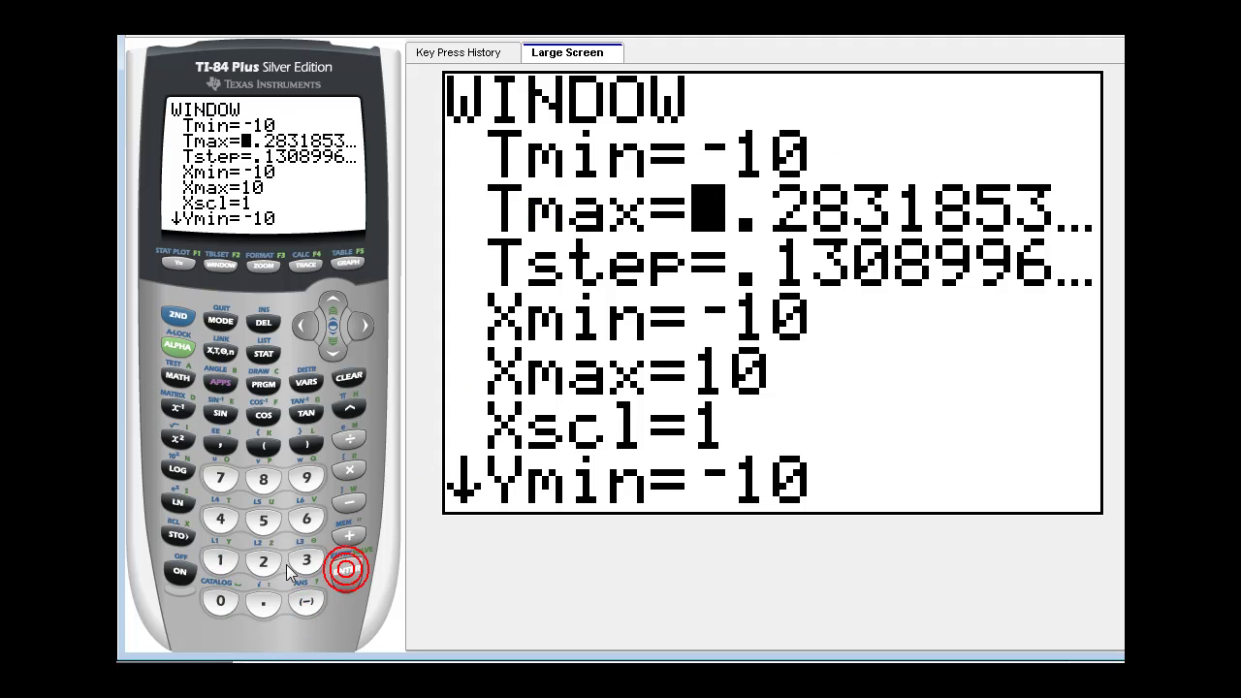
left_click(223, 562)
left_click(220, 601)
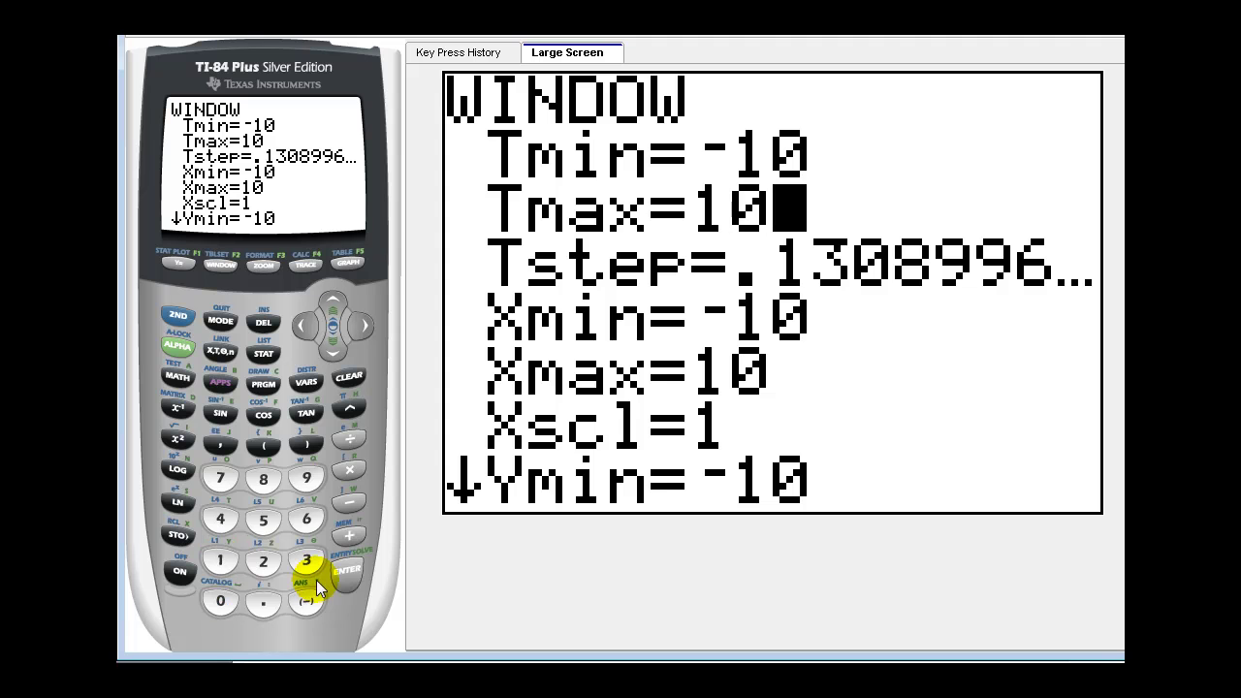
left_click(350, 571)
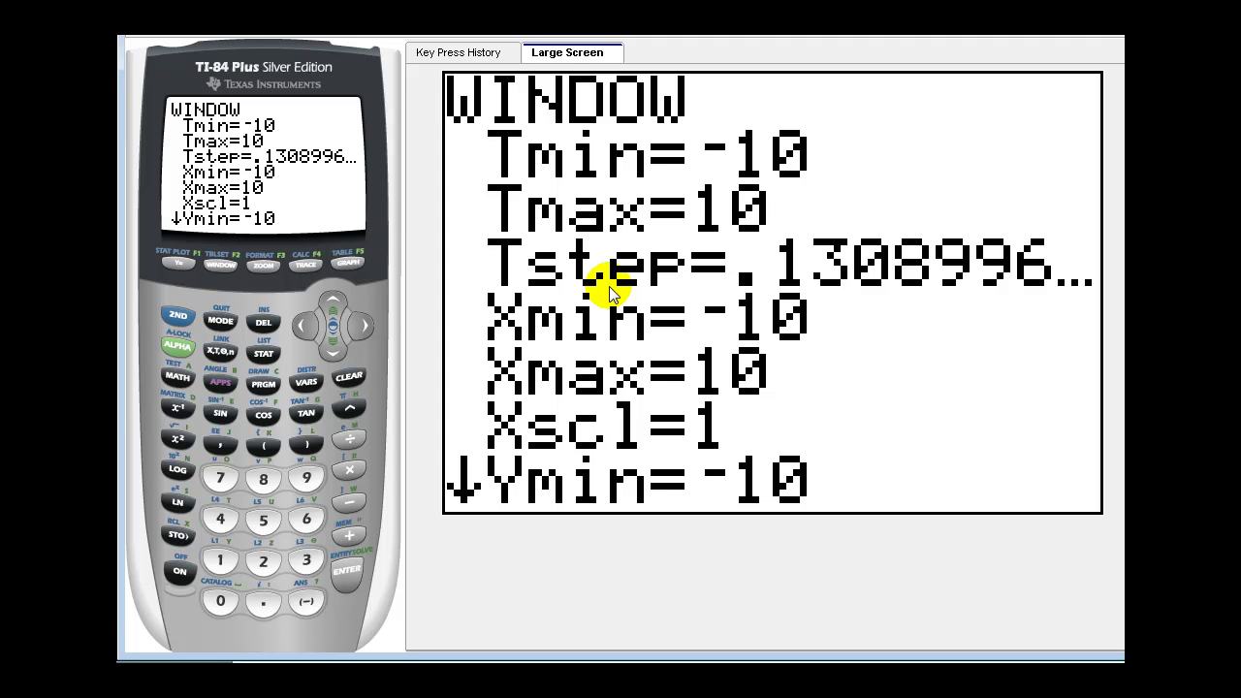
left_click(263, 602)
left_click(218, 561)
left_click(346, 570)
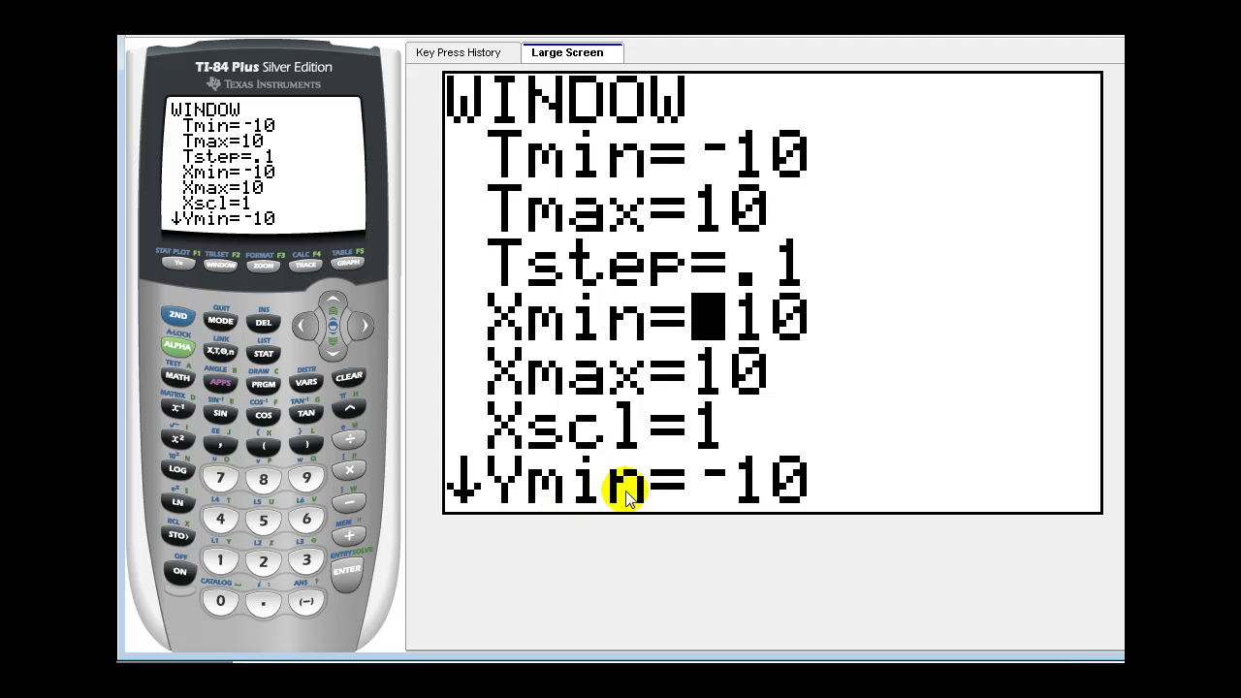
Graph the line X1T=4−T, Y1T=2T and trace it from T=−10 to T=−8.8
left_click(346, 262)
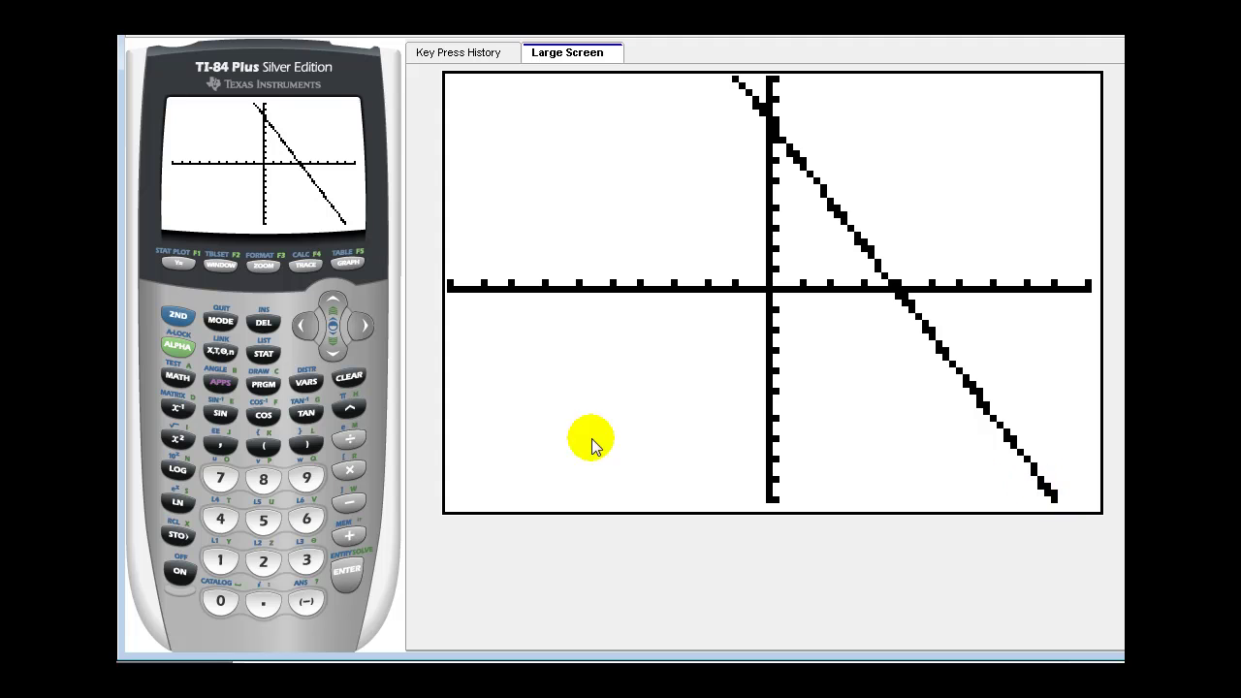
left_click(308, 265)
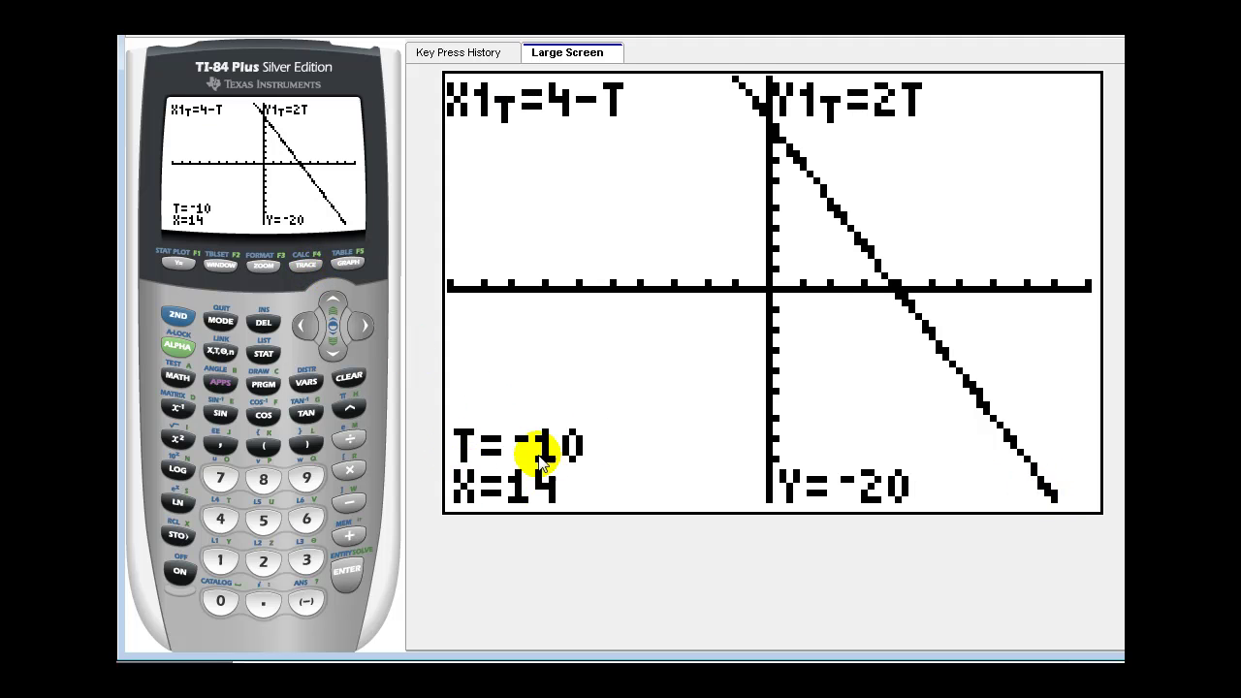
left_click(363, 325)
left_click(360, 327)
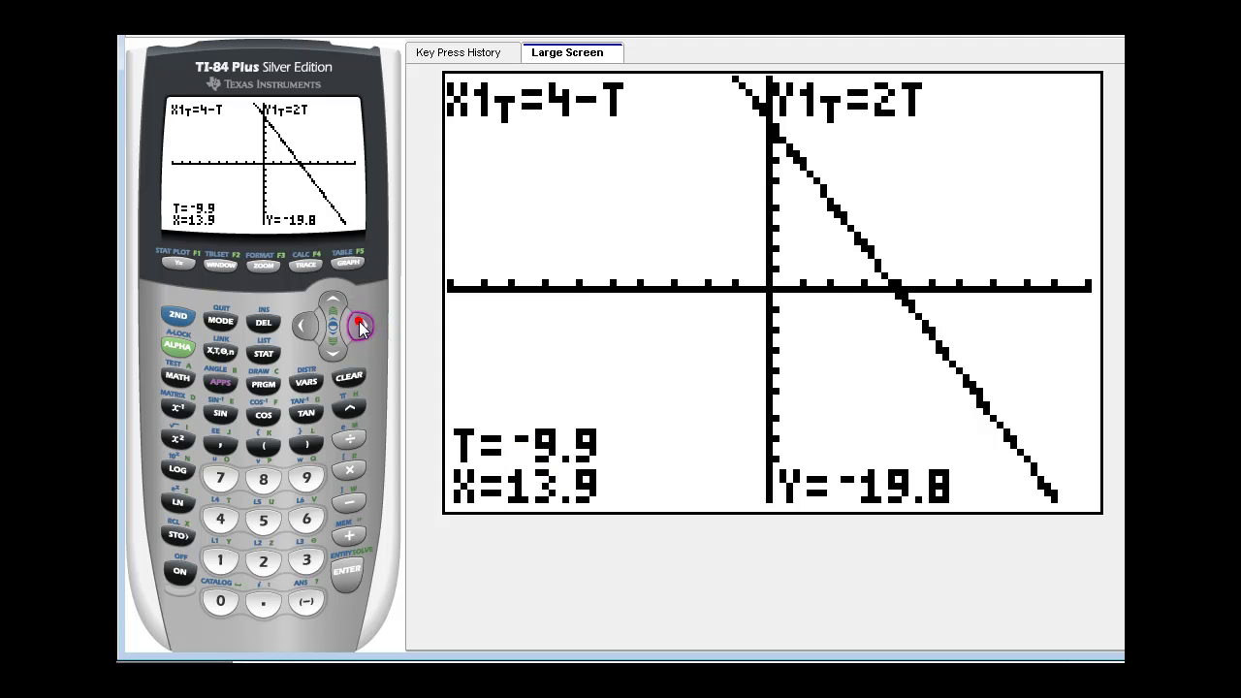
left_click(361, 326)
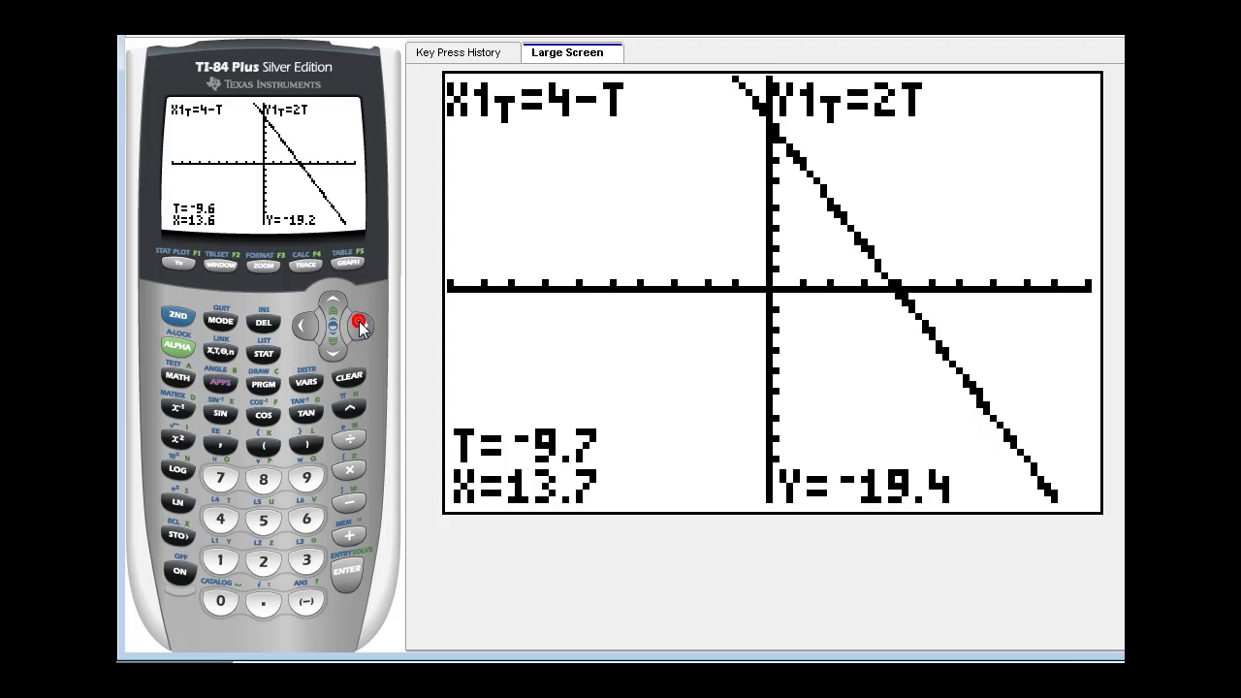
left_click(361, 327)
left_click(360, 326)
left_click(360, 327)
left_click(361, 326)
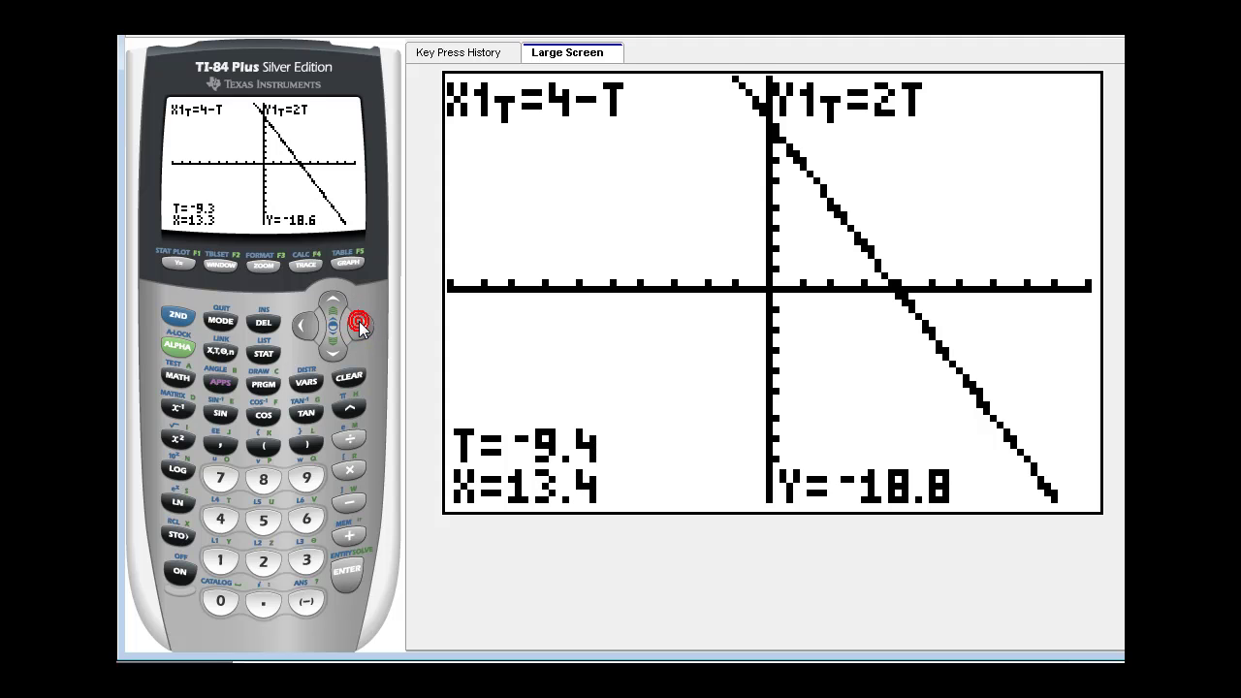
left_click(360, 326)
left_click(361, 326)
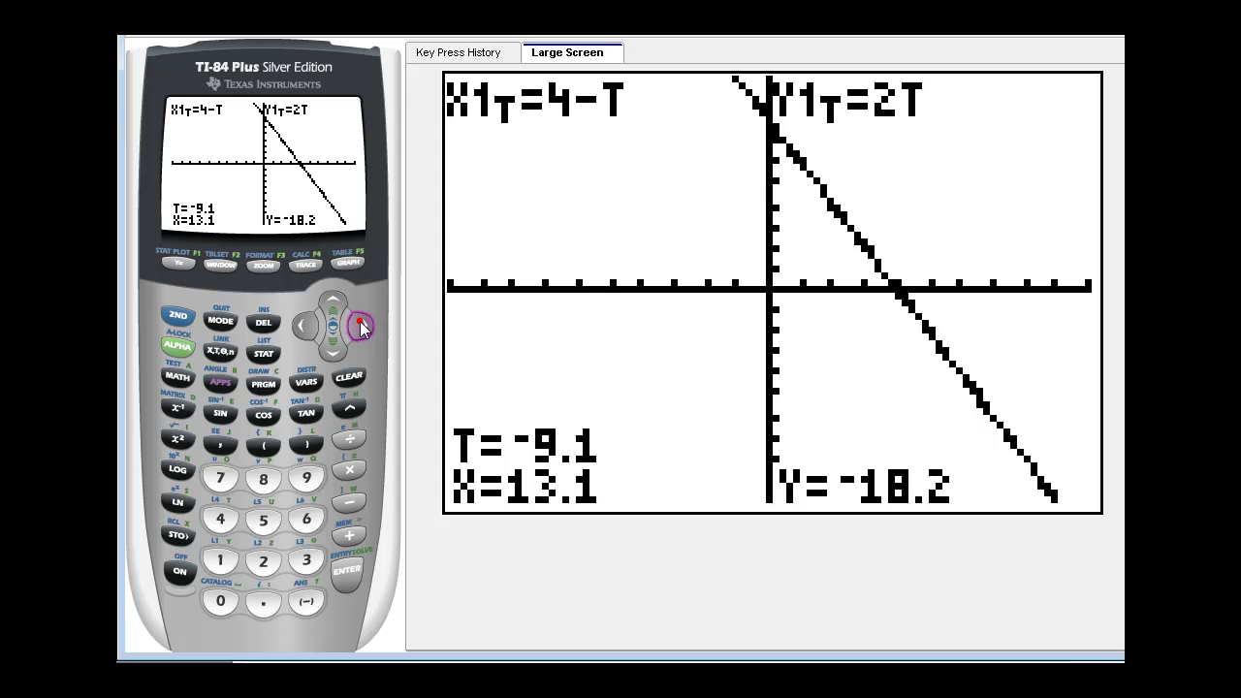
left_click(360, 327)
left_click(361, 326)
left_click(361, 326)
Advance the trace point along the line from about T=−5 to T=−2.4
left_click(361, 327)
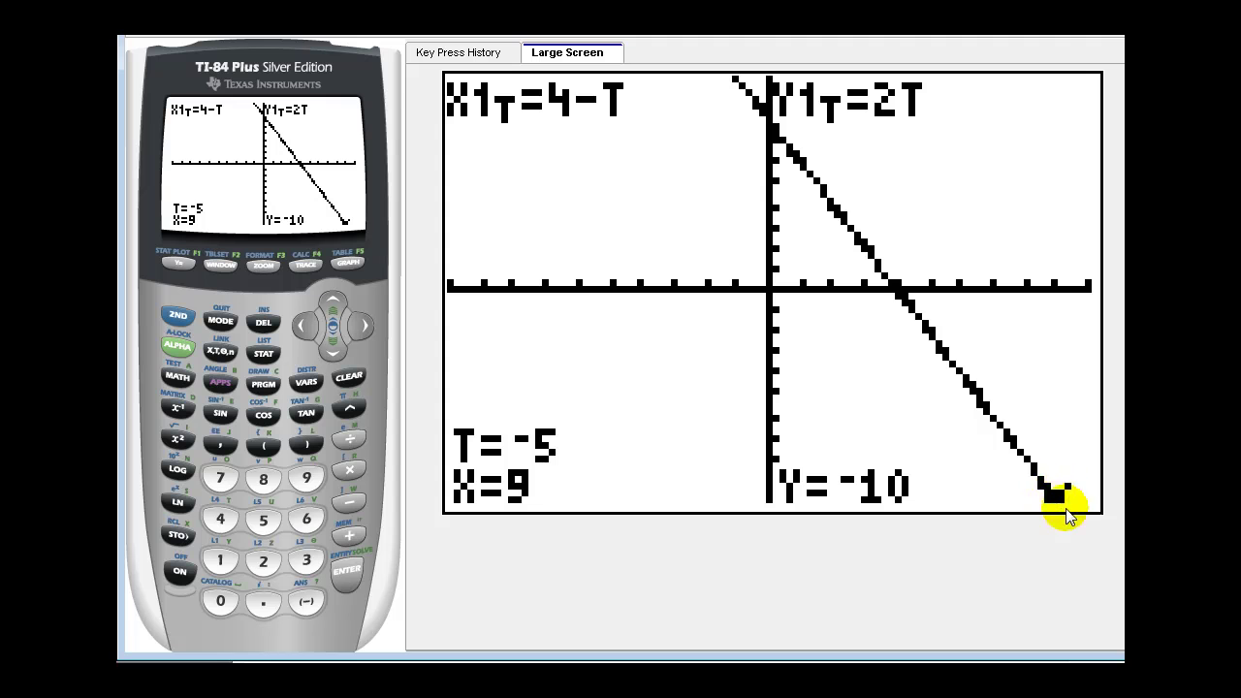
left_click(361, 330)
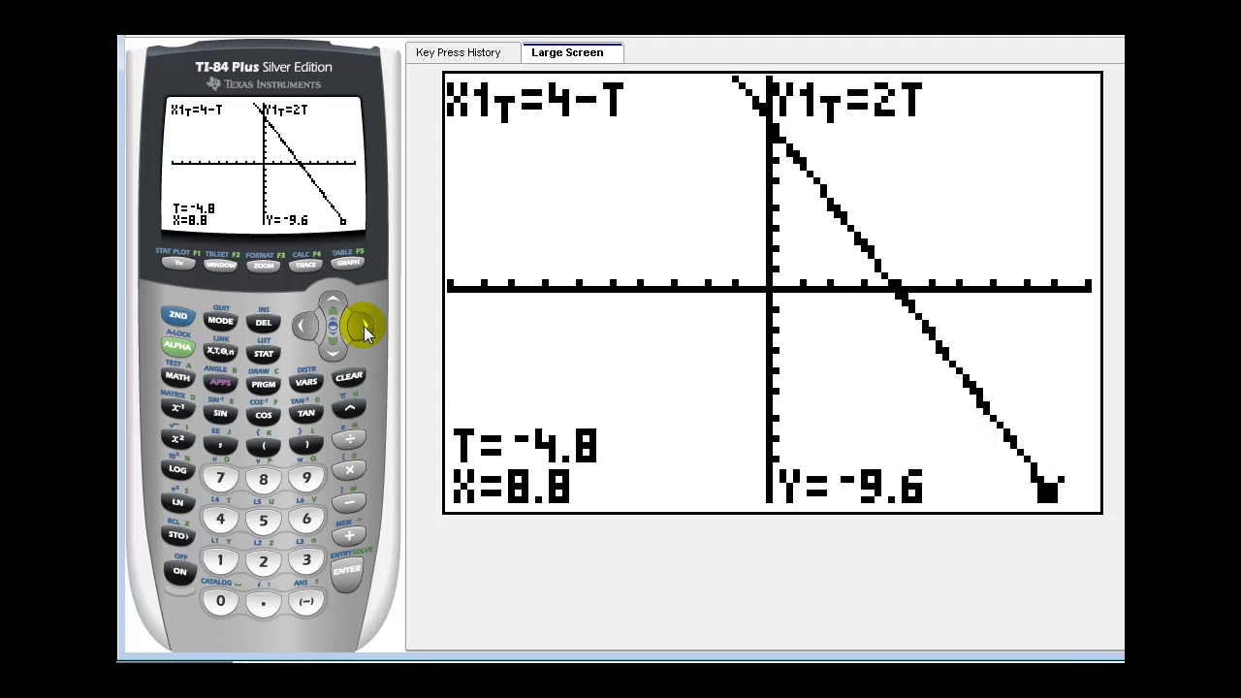
left_click(364, 327)
left_click(364, 328)
left_click(364, 327)
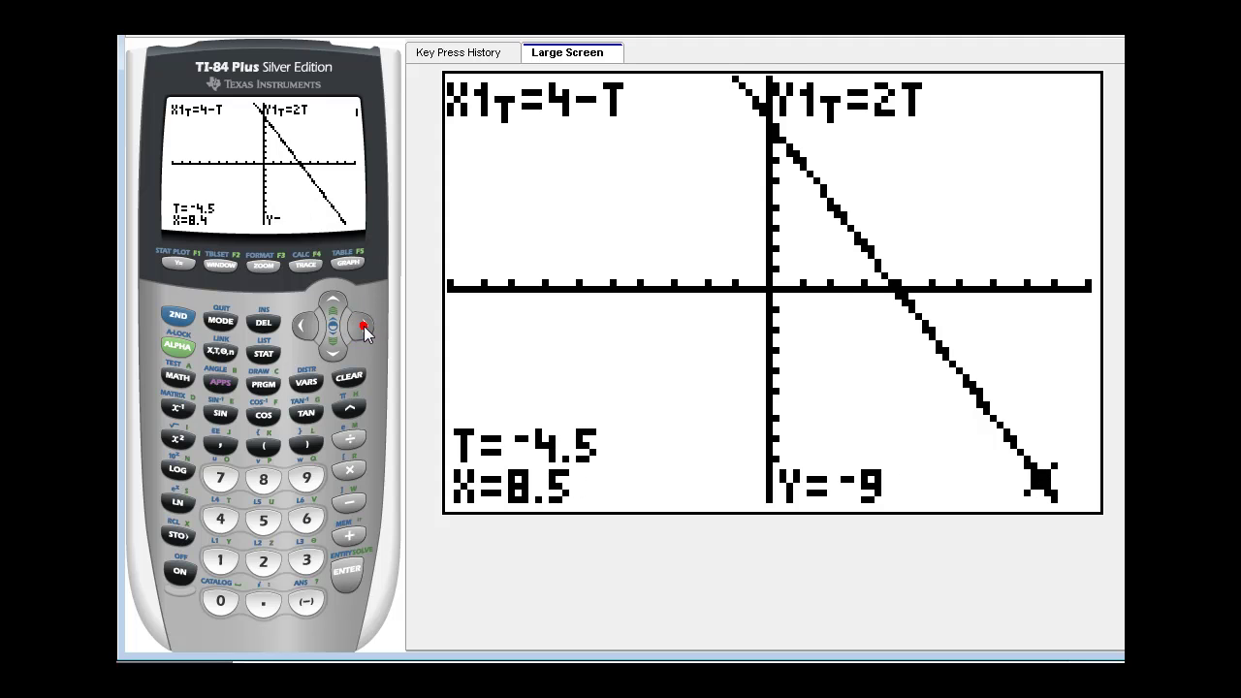
left_click(363, 328)
left_click(363, 327)
left_click(364, 327)
left_click(363, 327)
left_click(363, 328)
left_click(363, 327)
left_click(364, 327)
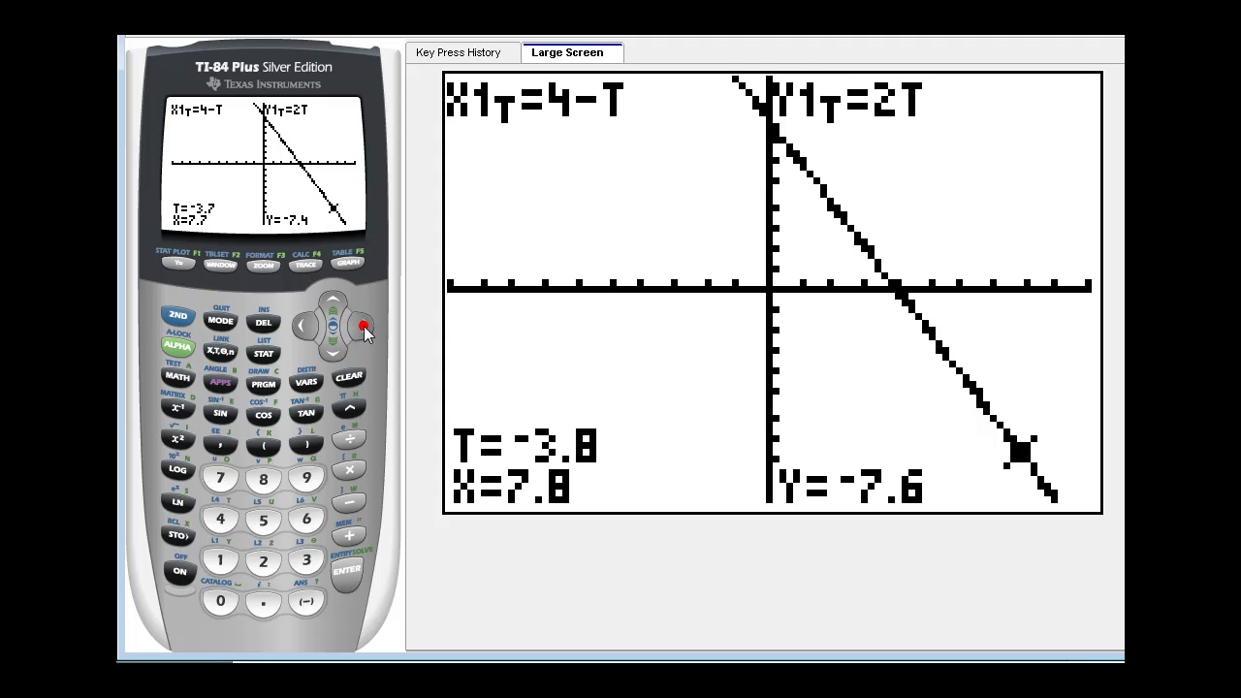
left_click(363, 328)
left_click(364, 328)
left_click(363, 328)
left_click(363, 328)
left_click(363, 328)
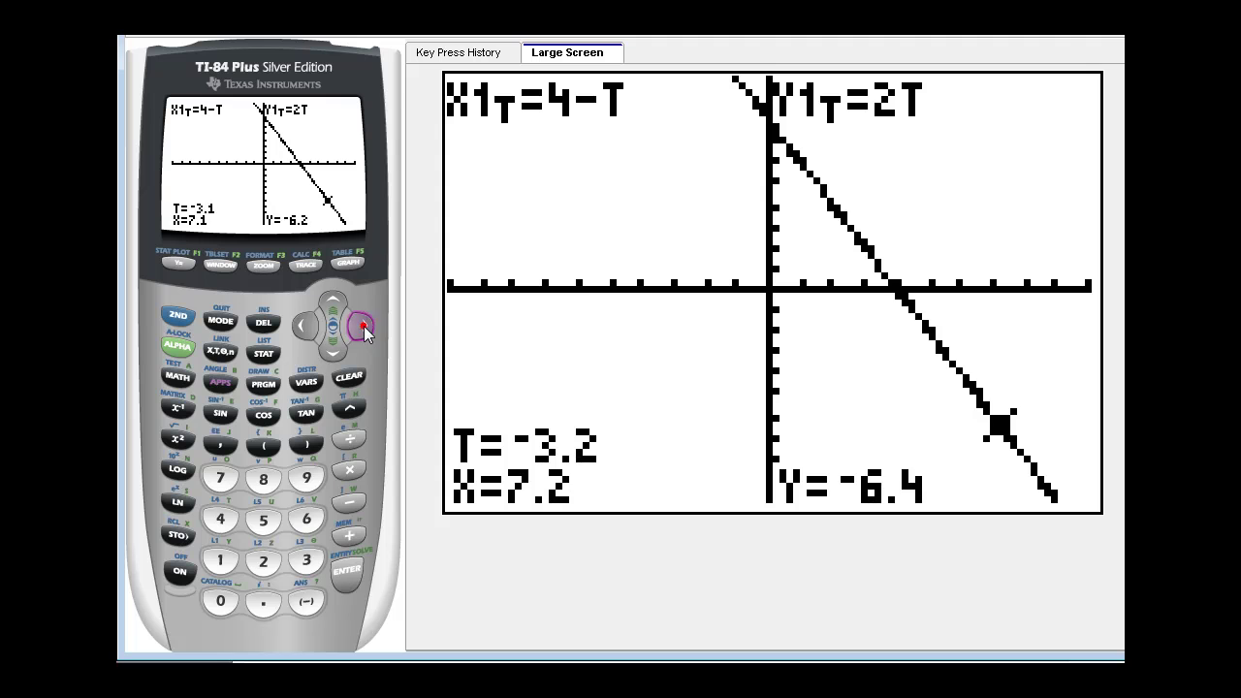
left_click(364, 328)
left_click(363, 328)
left_click(364, 327)
left_click(364, 328)
left_click(363, 328)
left_click(364, 328)
left_click(363, 328)
left_click(363, 328)
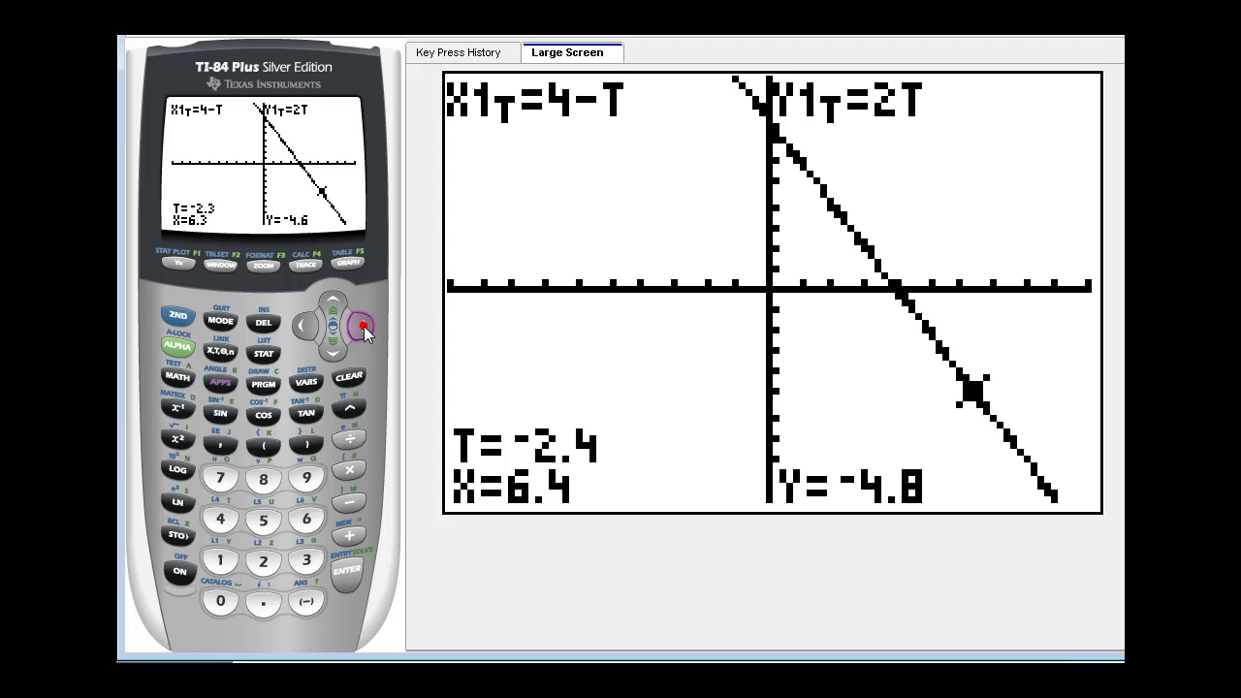
left_click(363, 328)
left_click(363, 328)
left_click(363, 327)
left_click(363, 327)
left_click(364, 327)
left_click(363, 328)
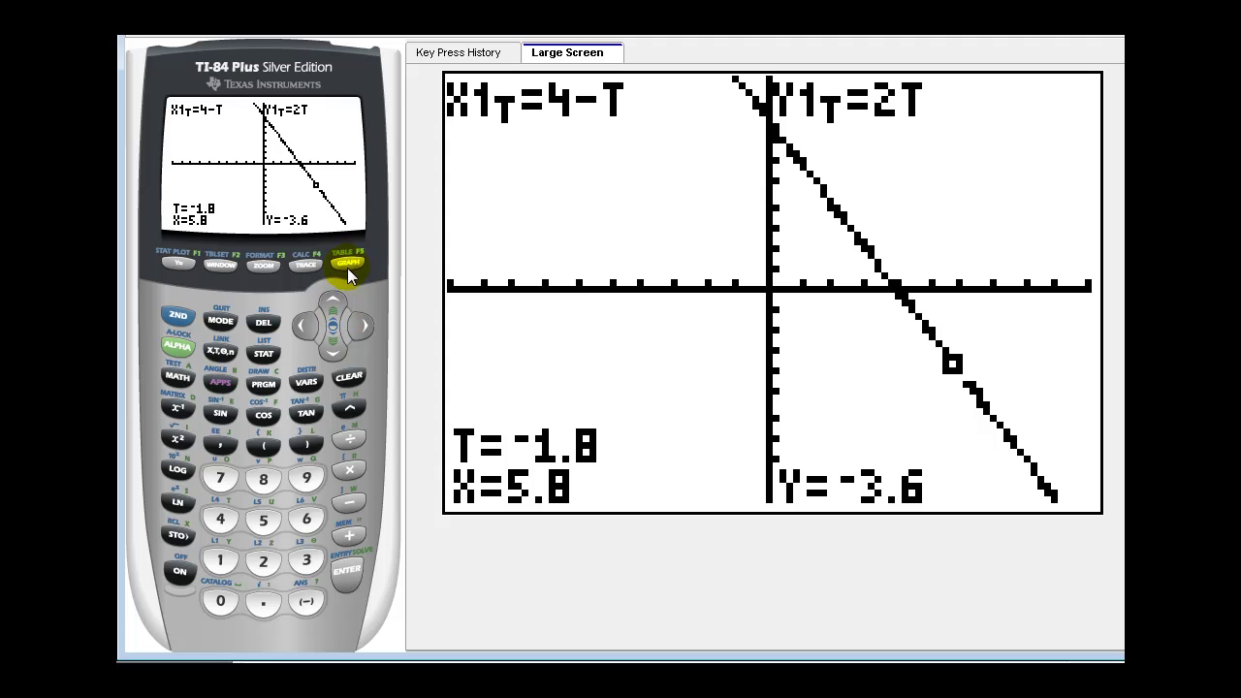
Set TblStart to 0 with ΔTbl kept at 1, then open the table of values
left_click(180, 316)
left_click(221, 264)
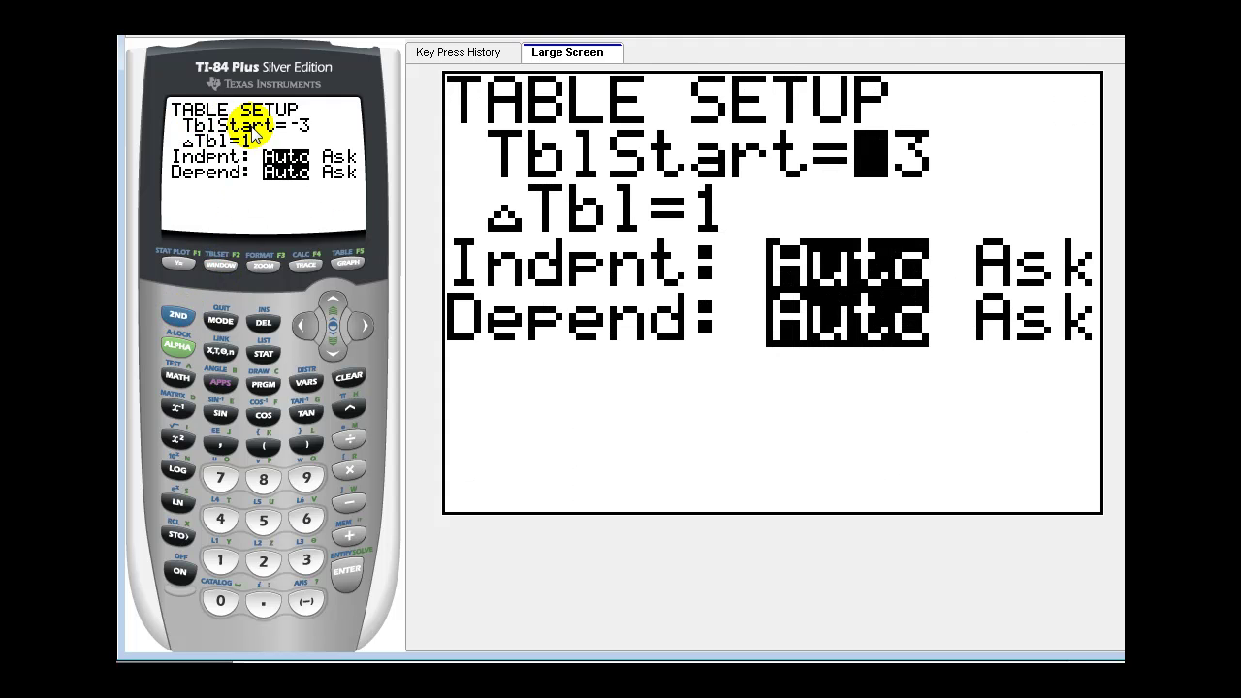
left_click(221, 599)
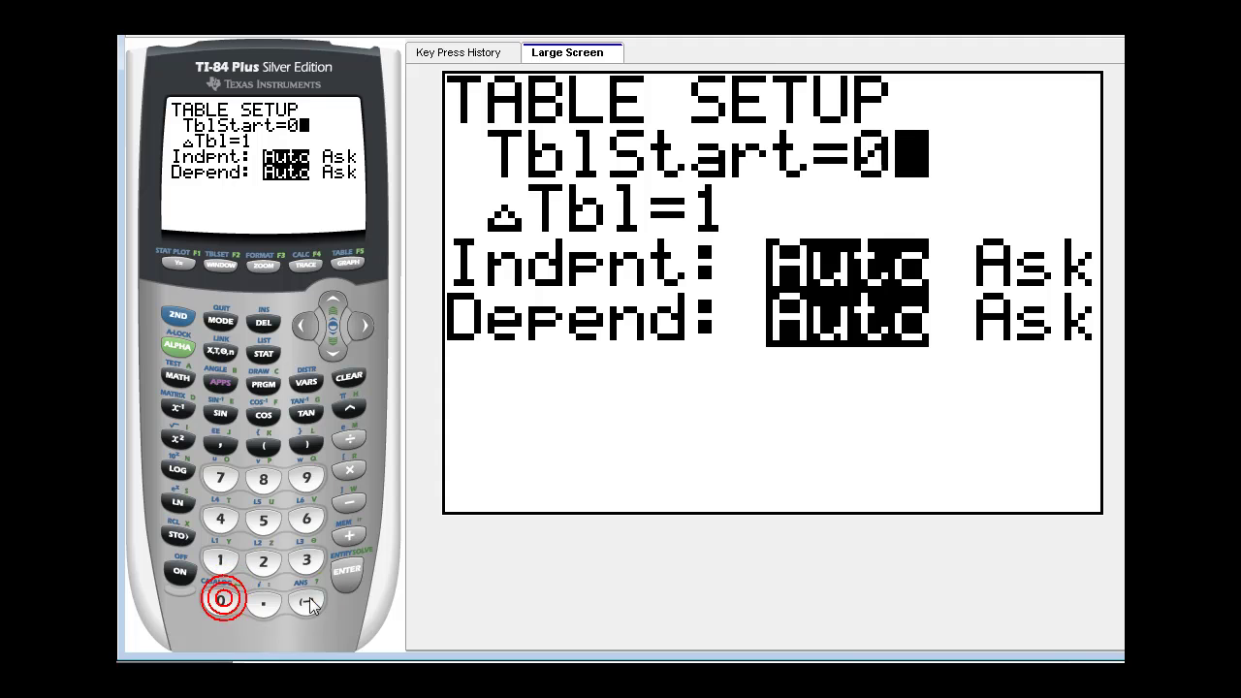
left_click(347, 570)
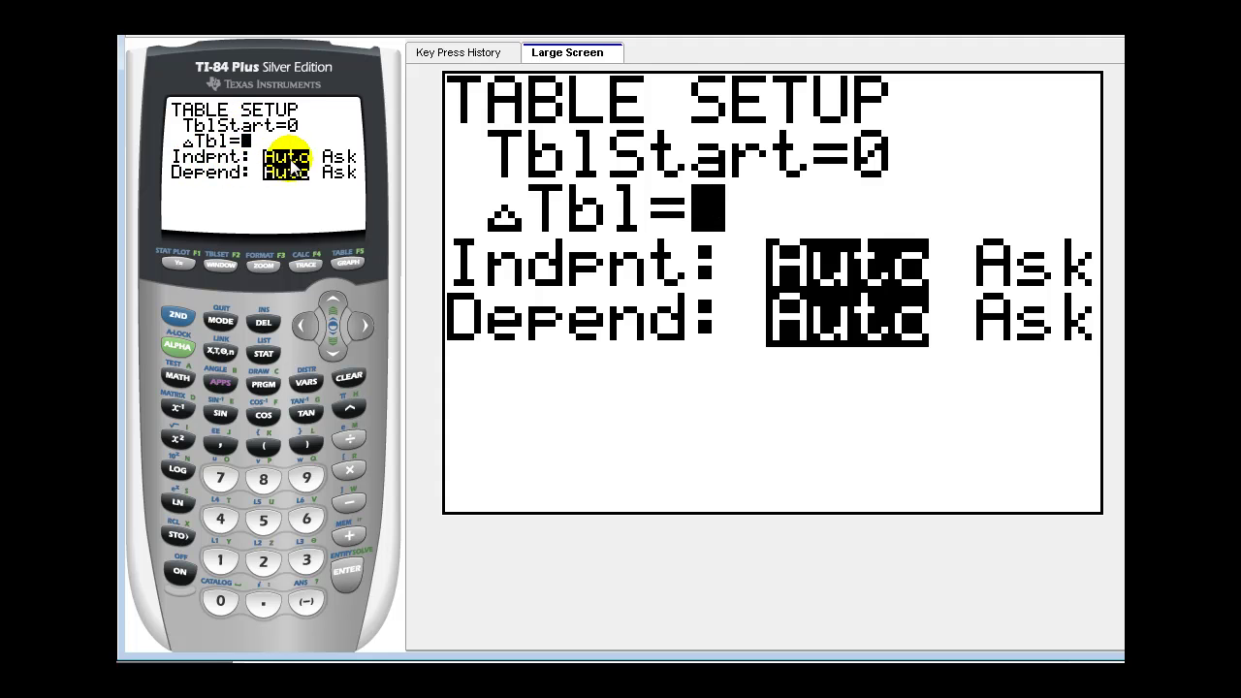
left_click(180, 316)
left_click(344, 264)
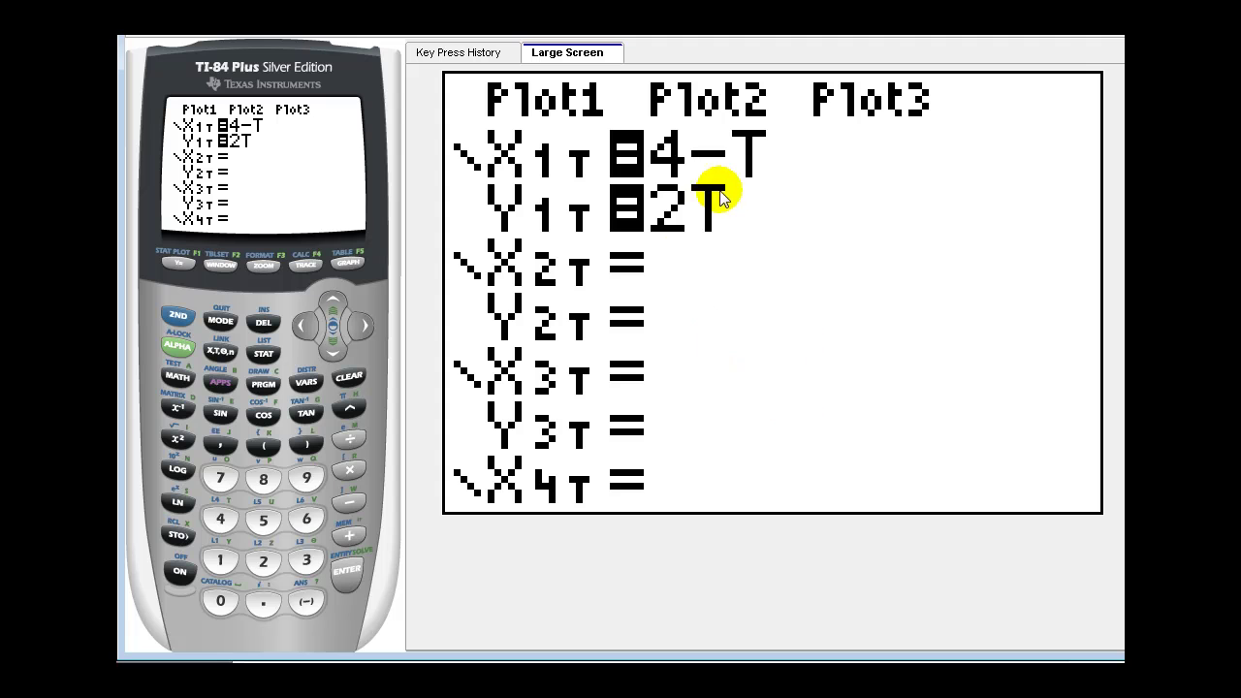
Clear the old line equations and enter X1T = √(T)
left_click(351, 376)
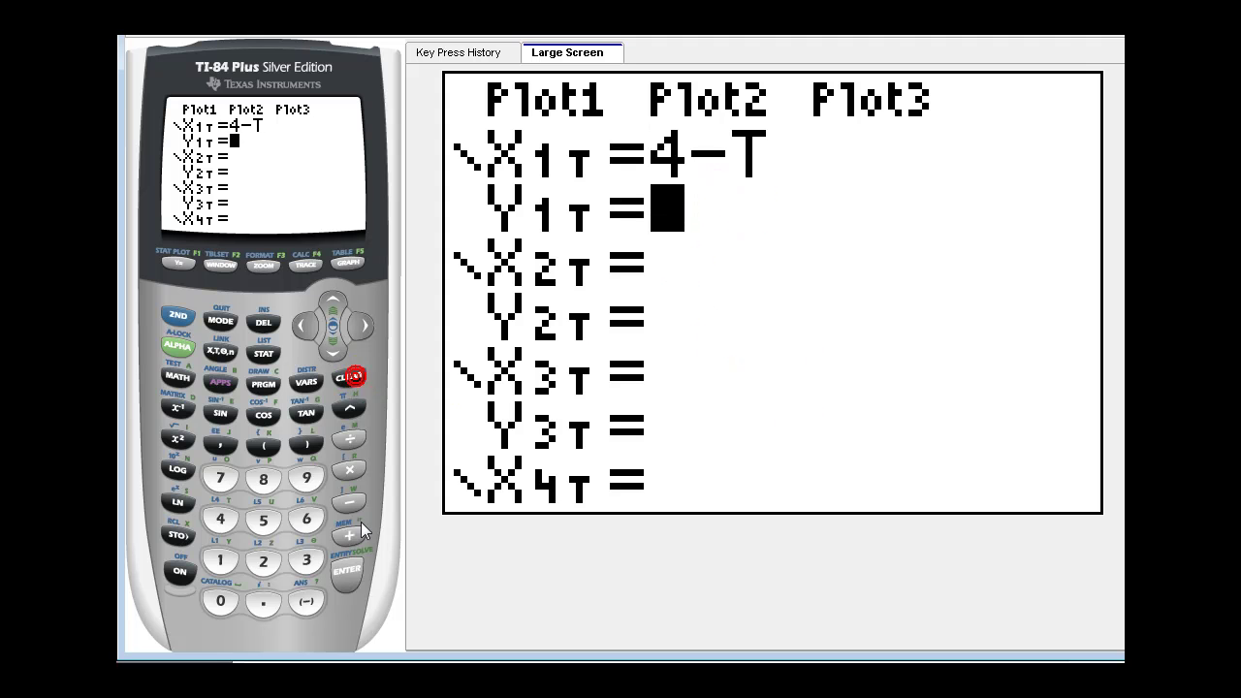
left_click(341, 574)
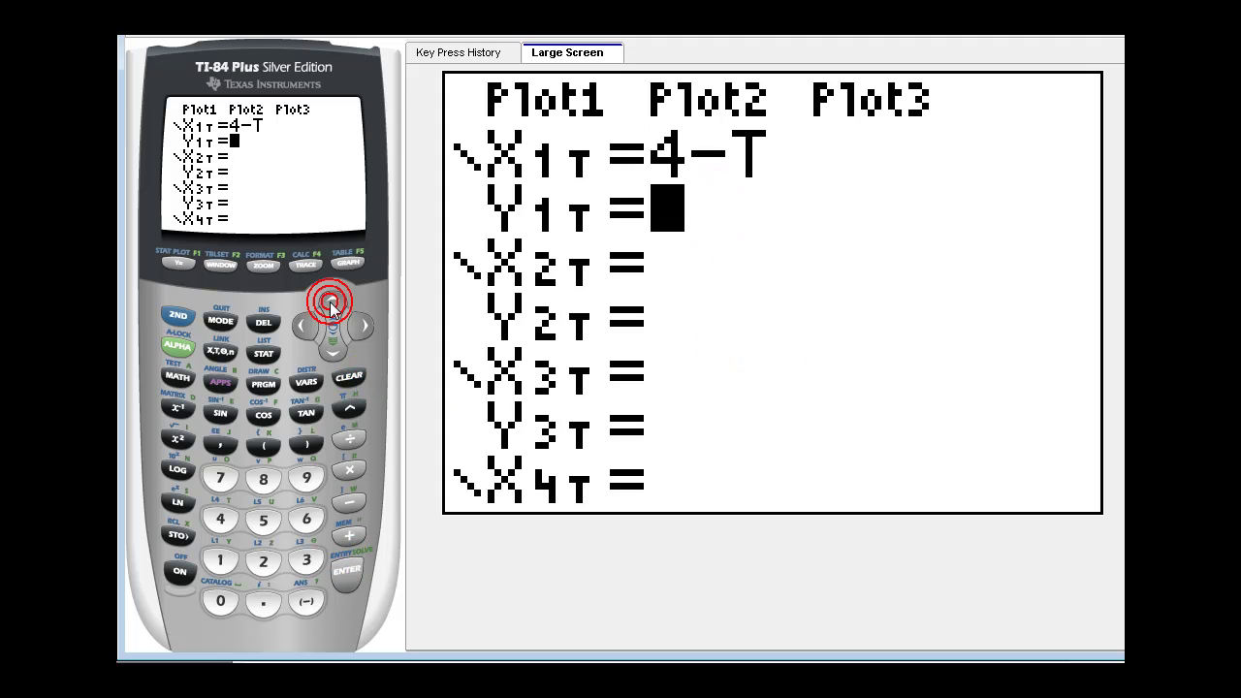
left_click(329, 303)
left_click(346, 376)
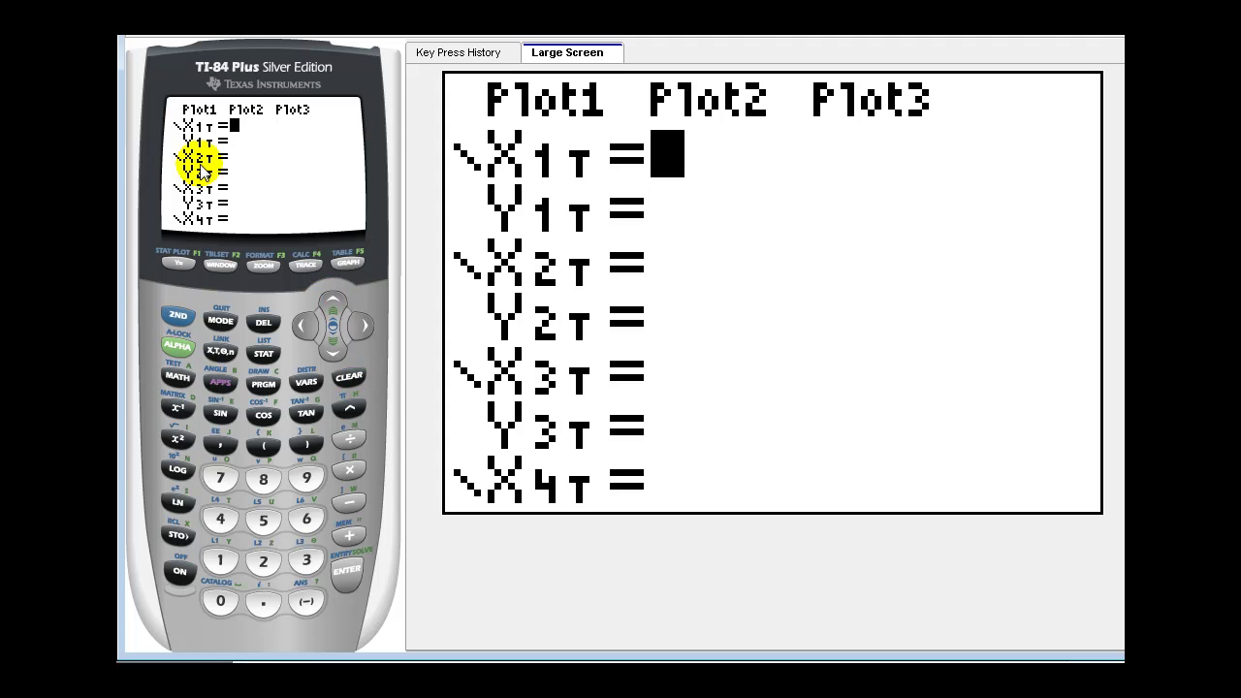
left_click(178, 318)
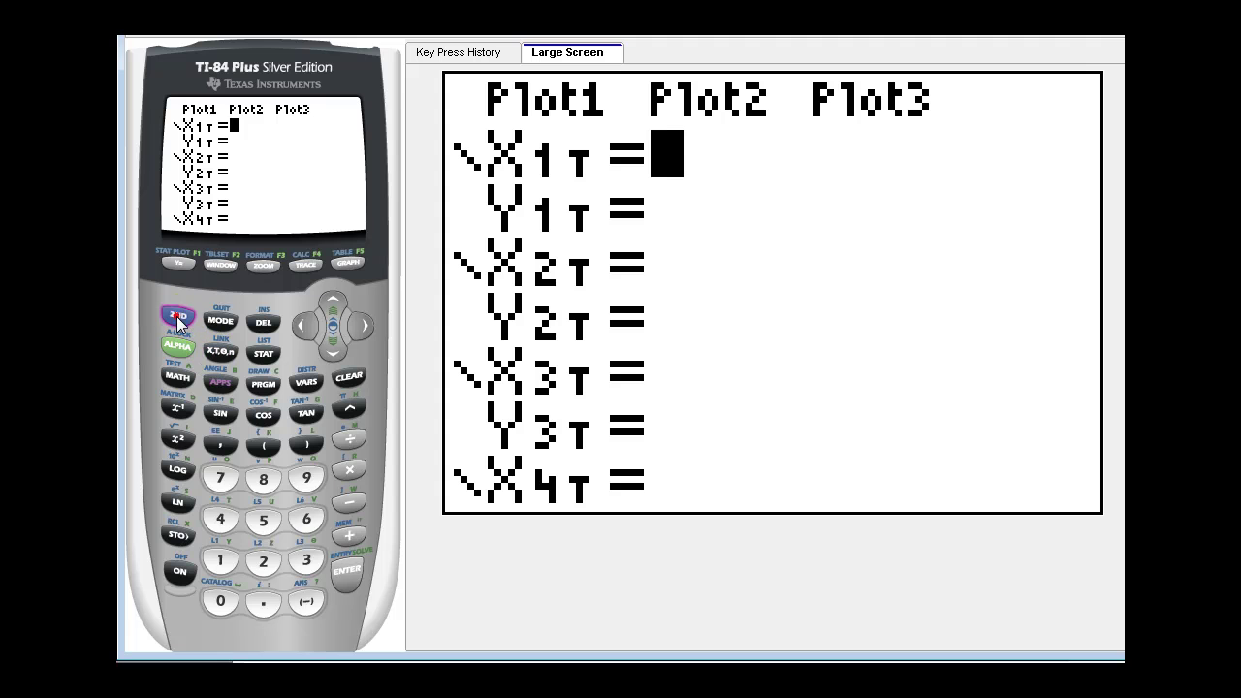
left_click(176, 439)
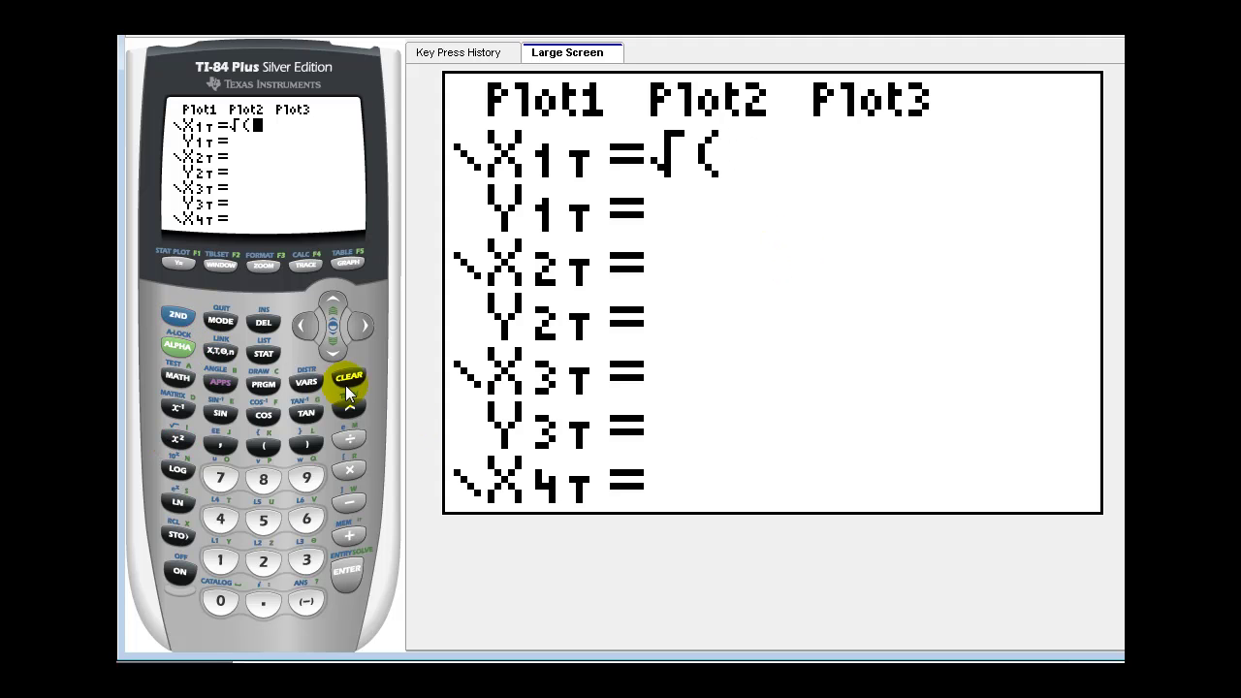
left_click(222, 352)
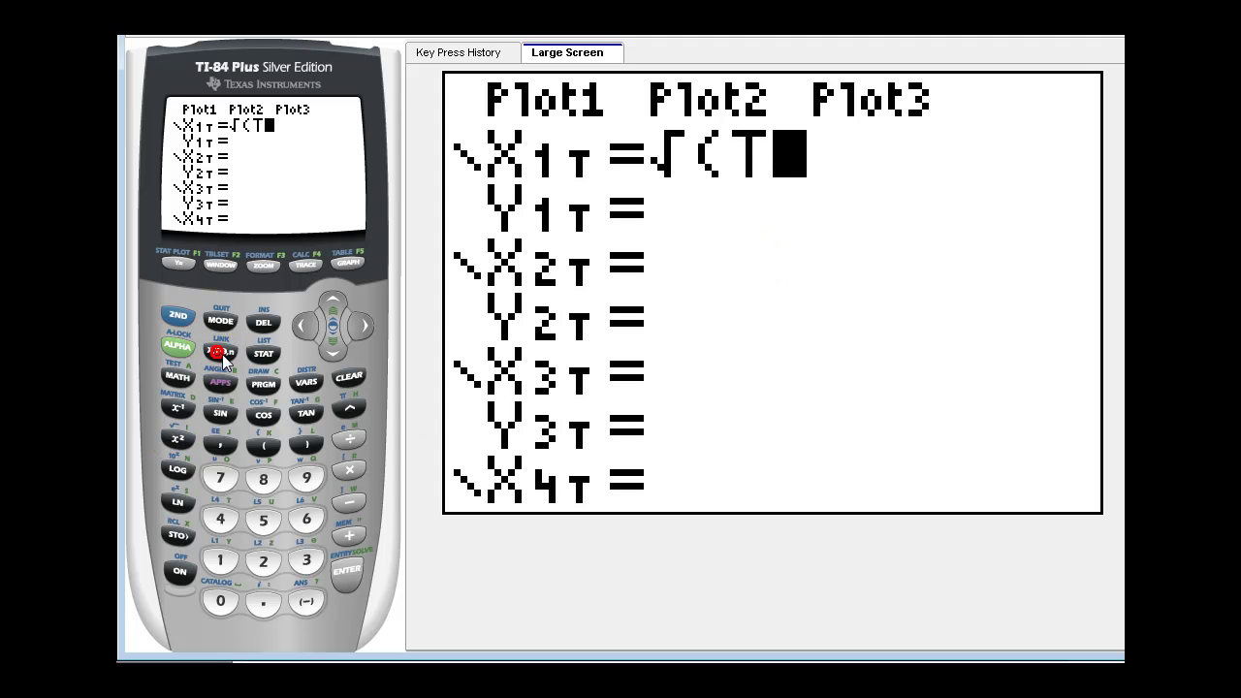
left_click(306, 446)
left_click(349, 573)
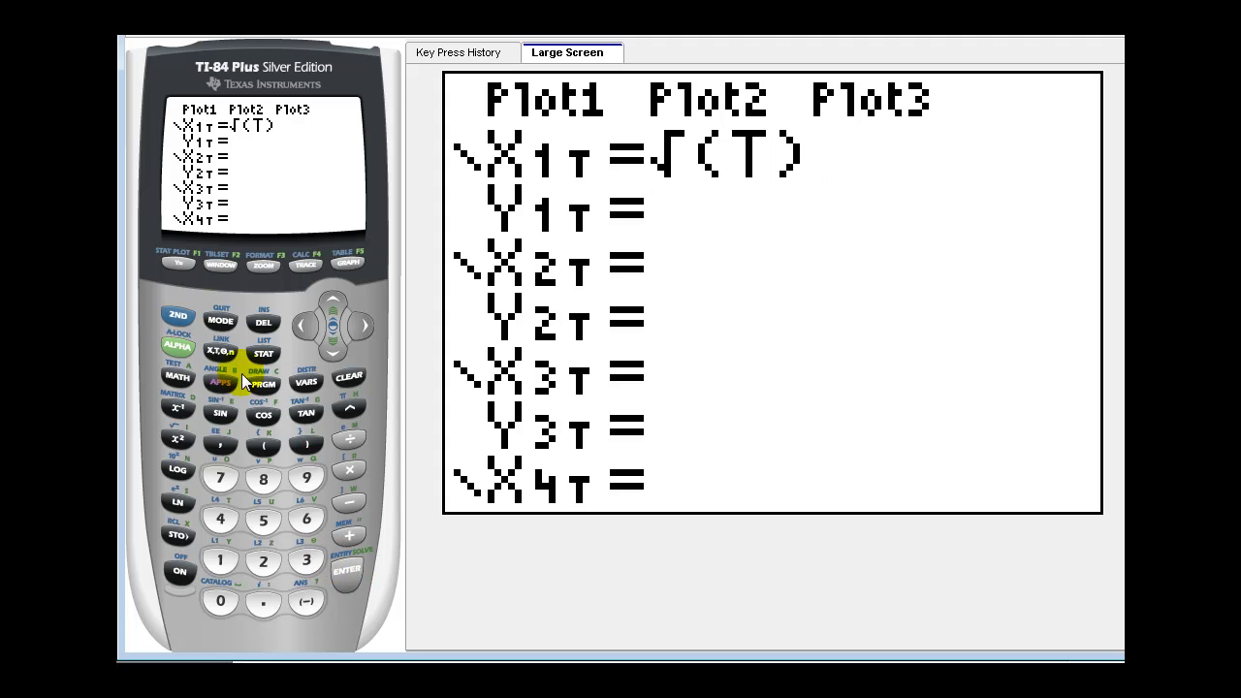
Enter Y1T = T−5 and bring up the window settings
left_click(220, 353)
left_click(349, 502)
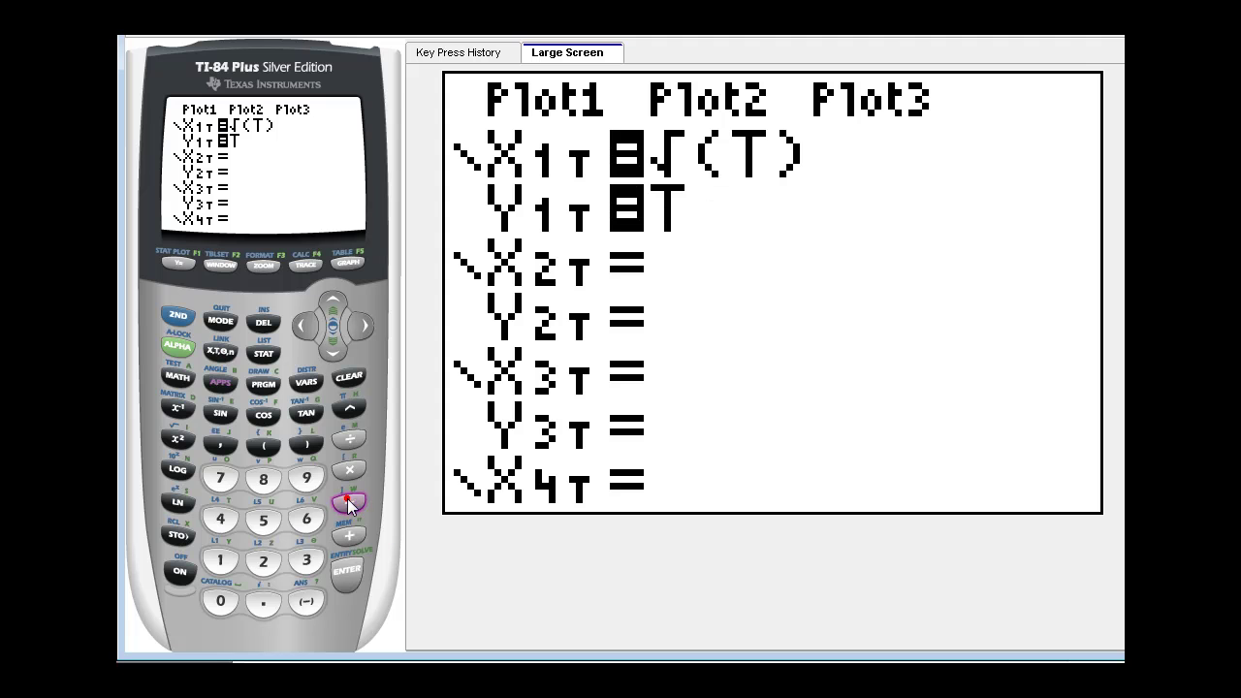
left_click(263, 520)
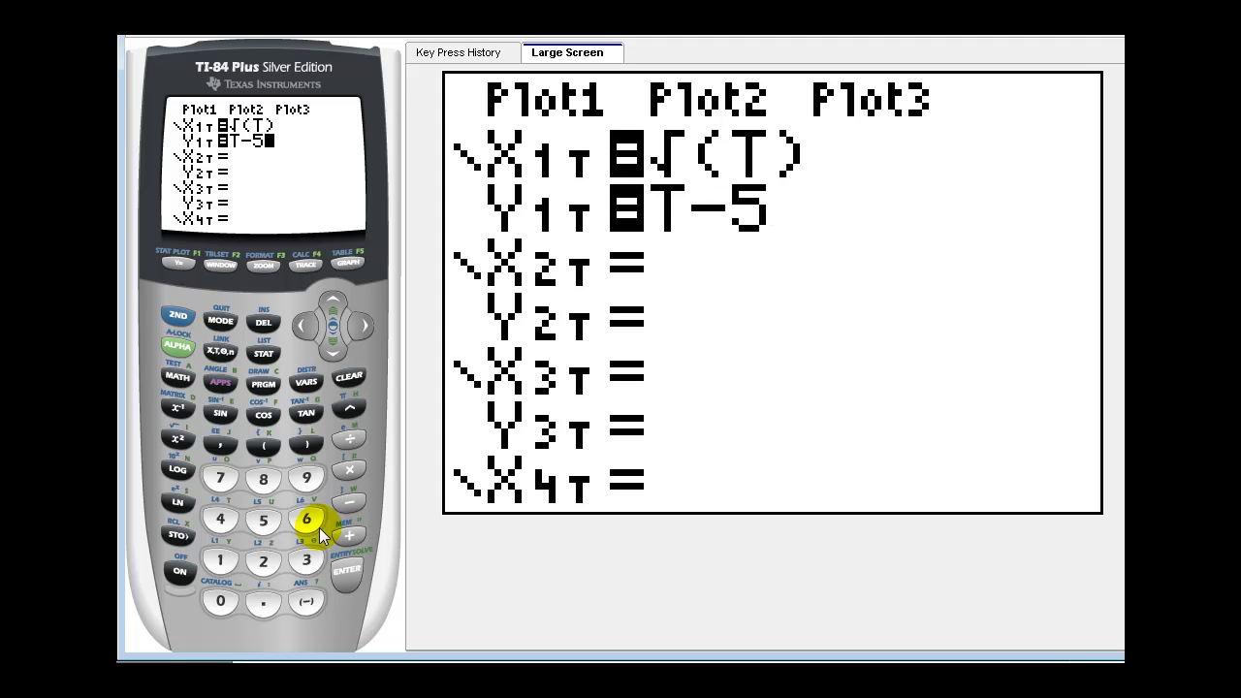
left_click(222, 269)
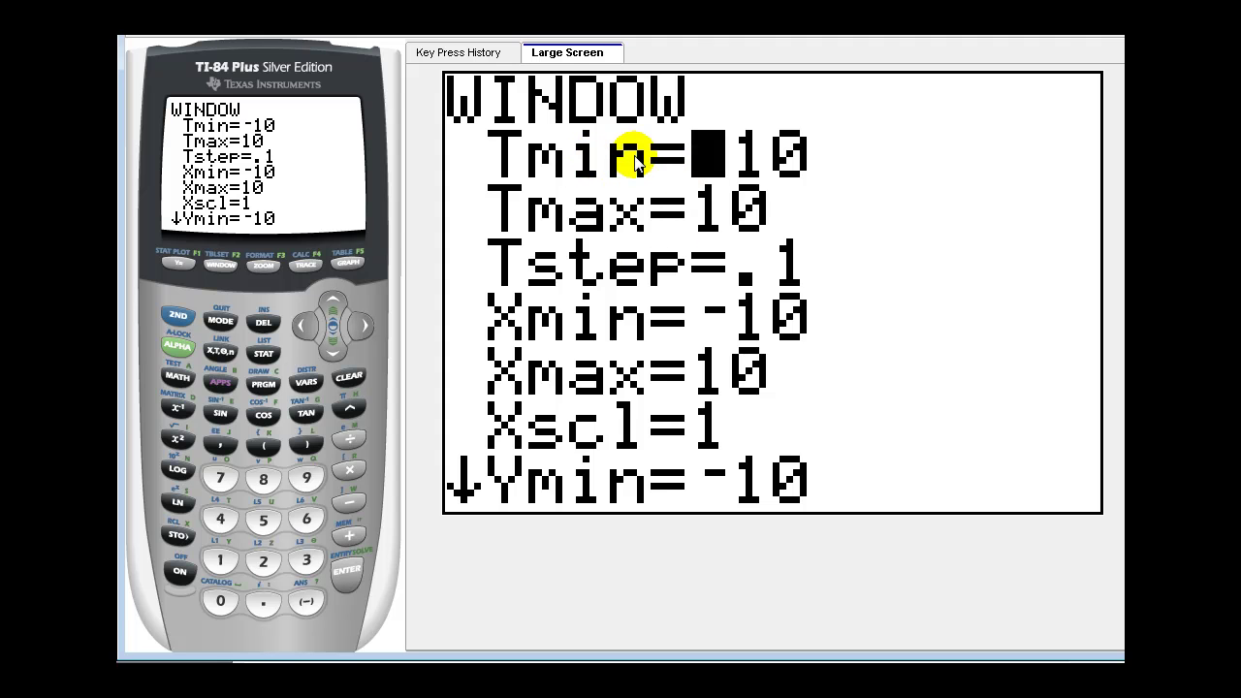
Change Tmin to 0 and graph the half-parabola starting at (0, −5)
left_click(221, 601)
left_click(348, 583)
left_click(348, 579)
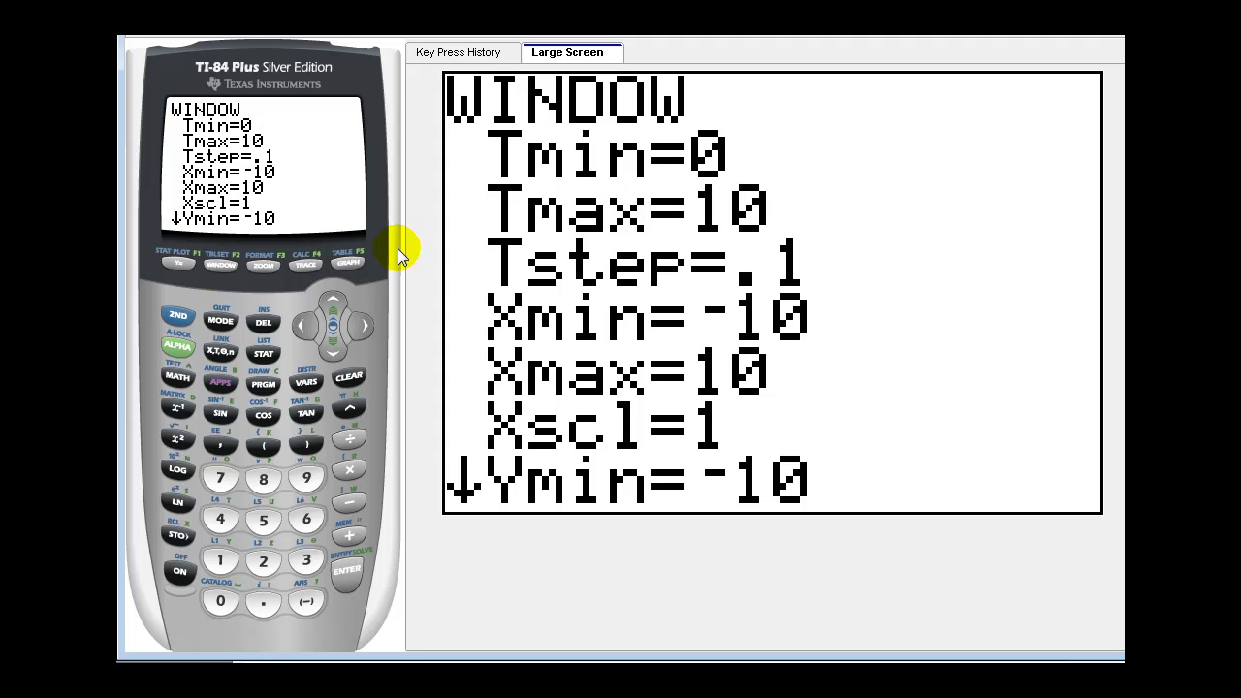
left_click(351, 262)
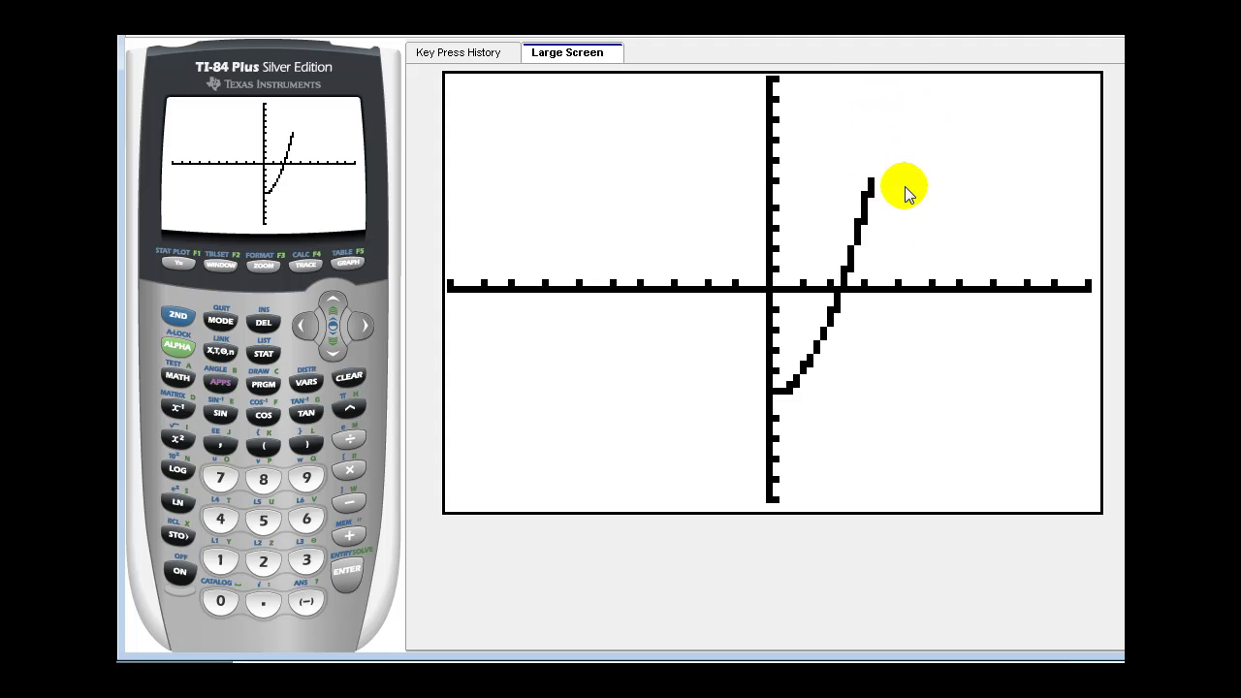
Trace the half-parabola from T=0 to T=.7
left_click(307, 265)
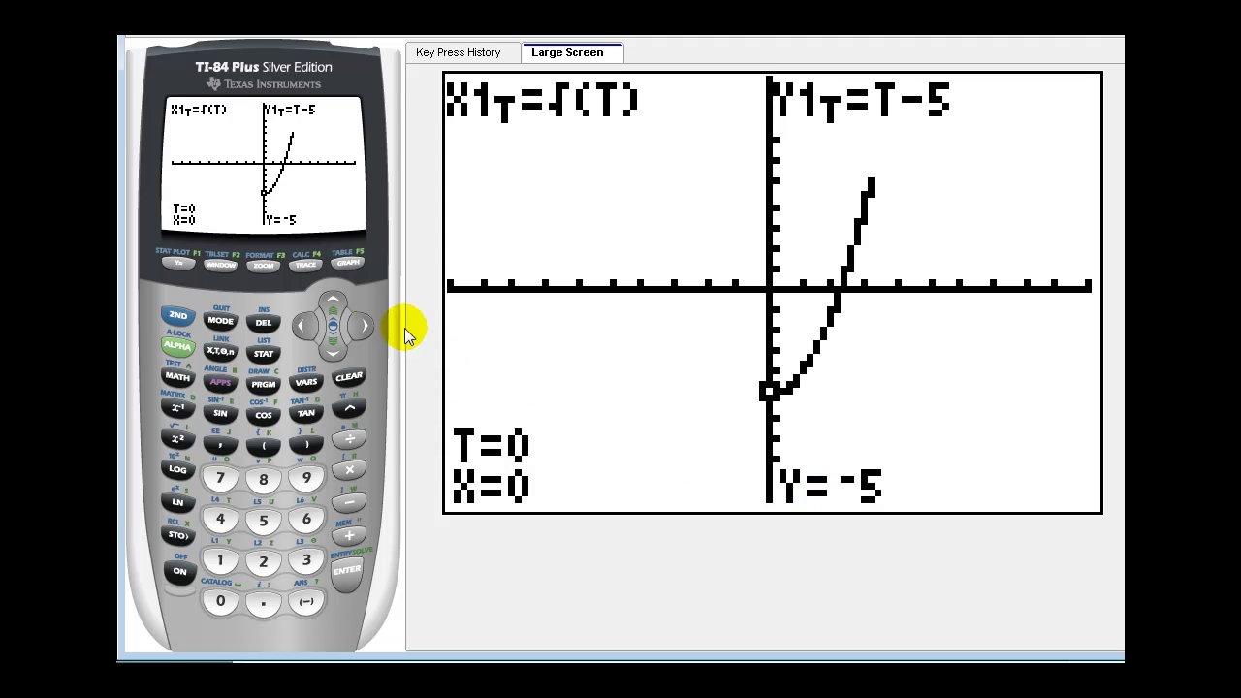
left_click(365, 326)
left_click(365, 327)
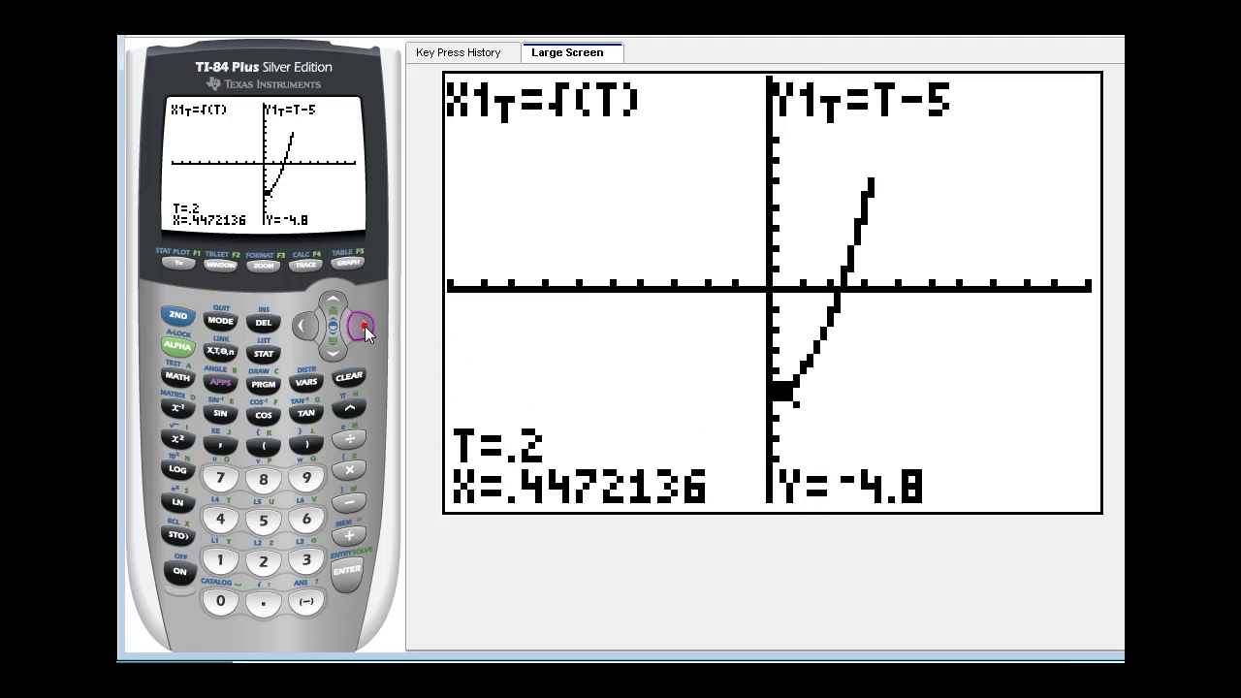
left_click(365, 326)
left_click(365, 327)
left_click(364, 326)
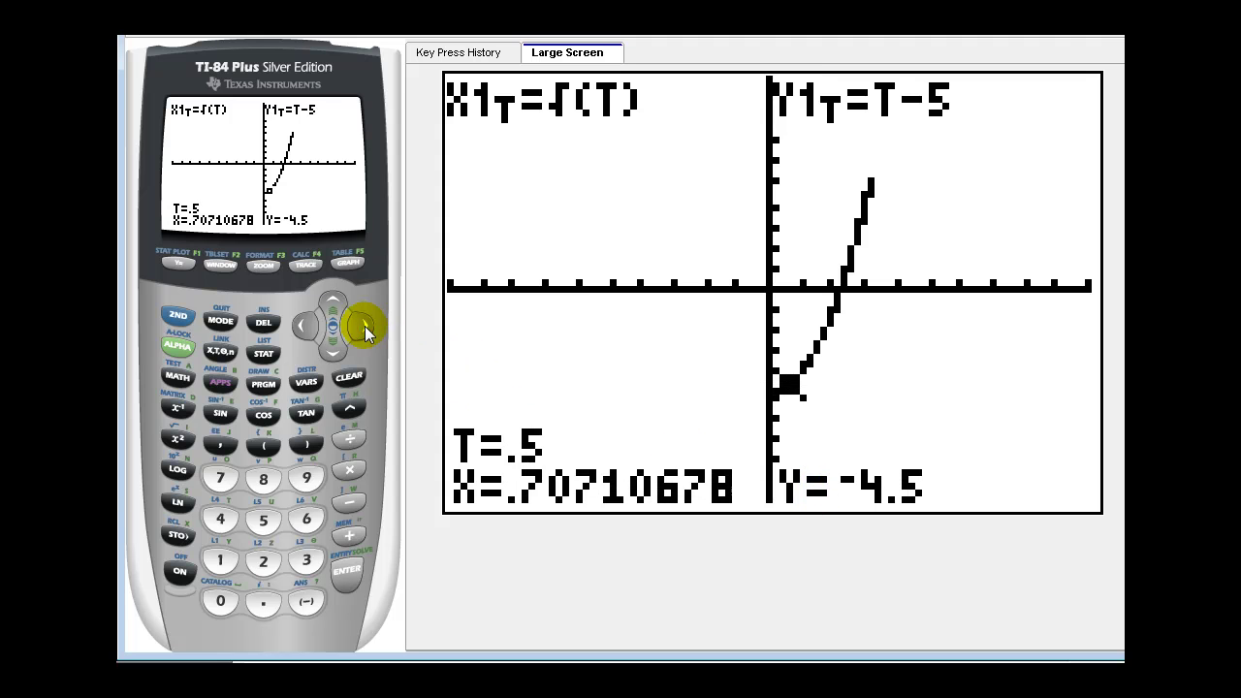
left_click(364, 327)
left_click(365, 327)
Continue the trace to T=1.5, then show the value table for T=0 to 6
left_click(364, 327)
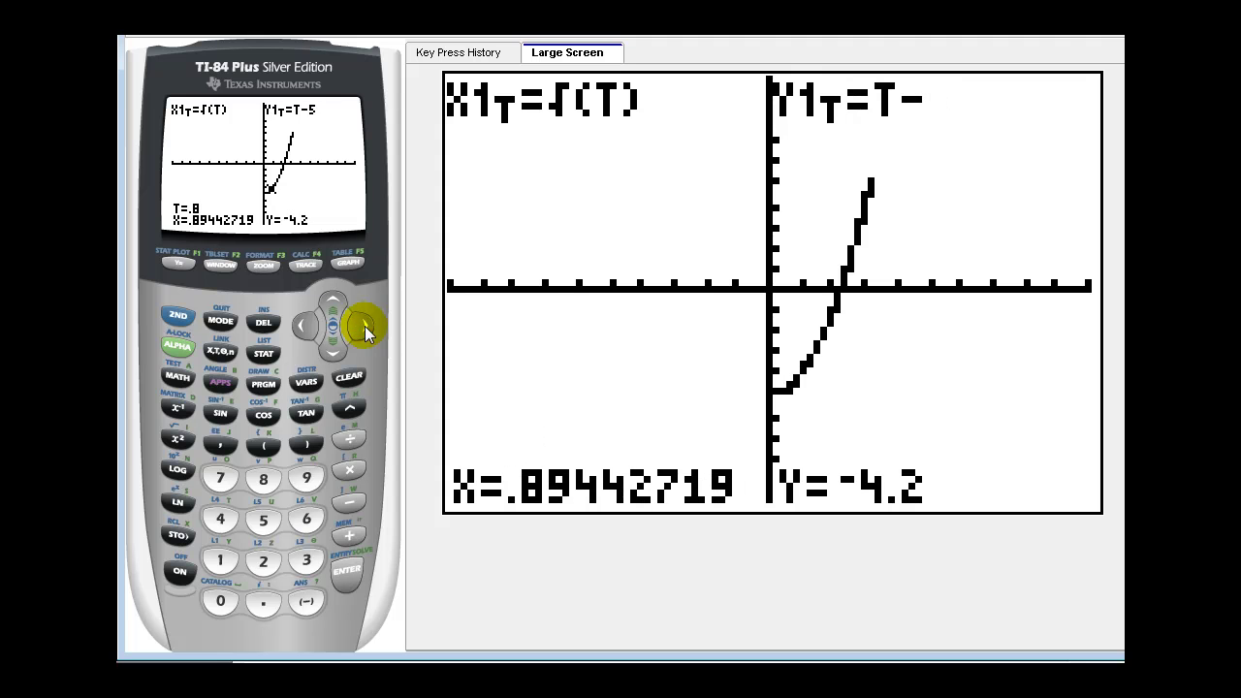
left_click(365, 327)
left_click(364, 327)
left_click(364, 327)
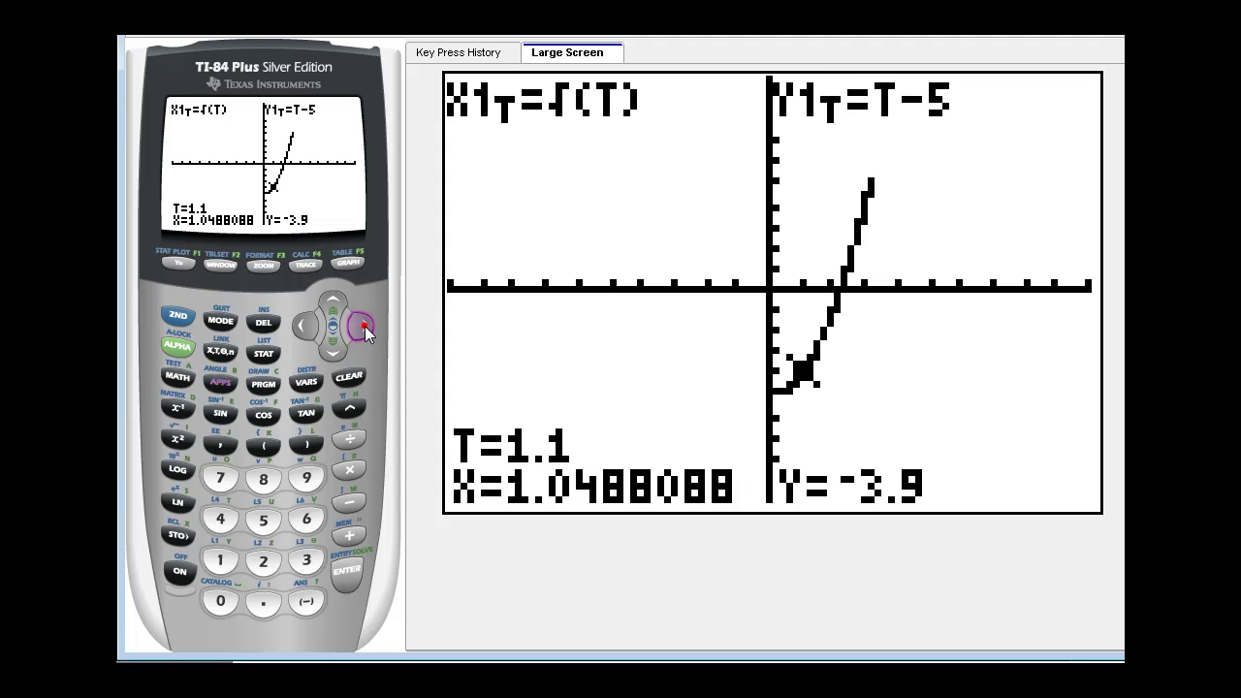
left_click(365, 327)
left_click(364, 327)
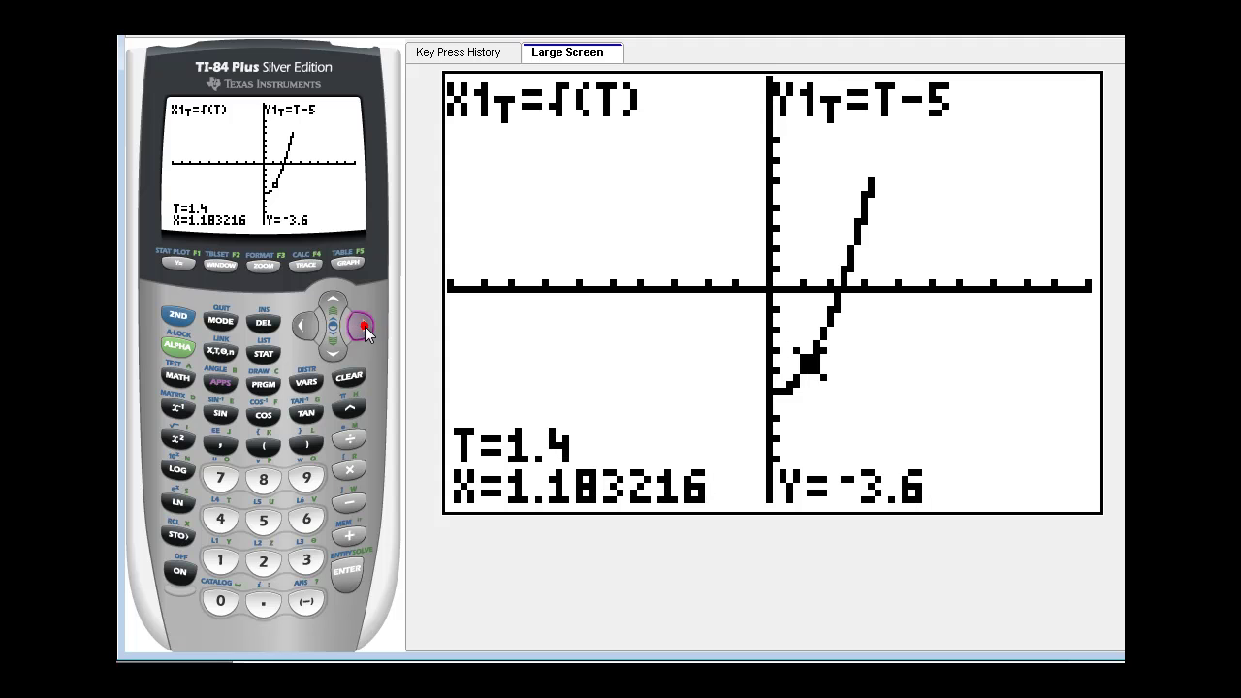
left_click(365, 327)
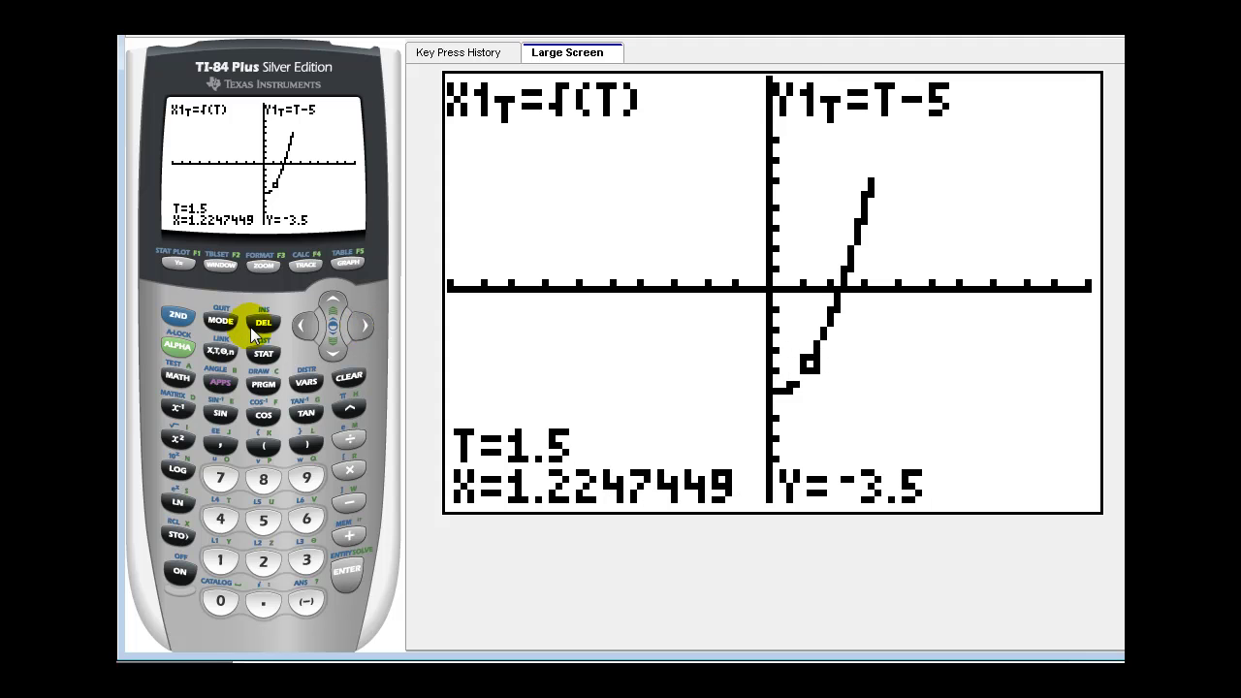
left_click(181, 318)
left_click(336, 266)
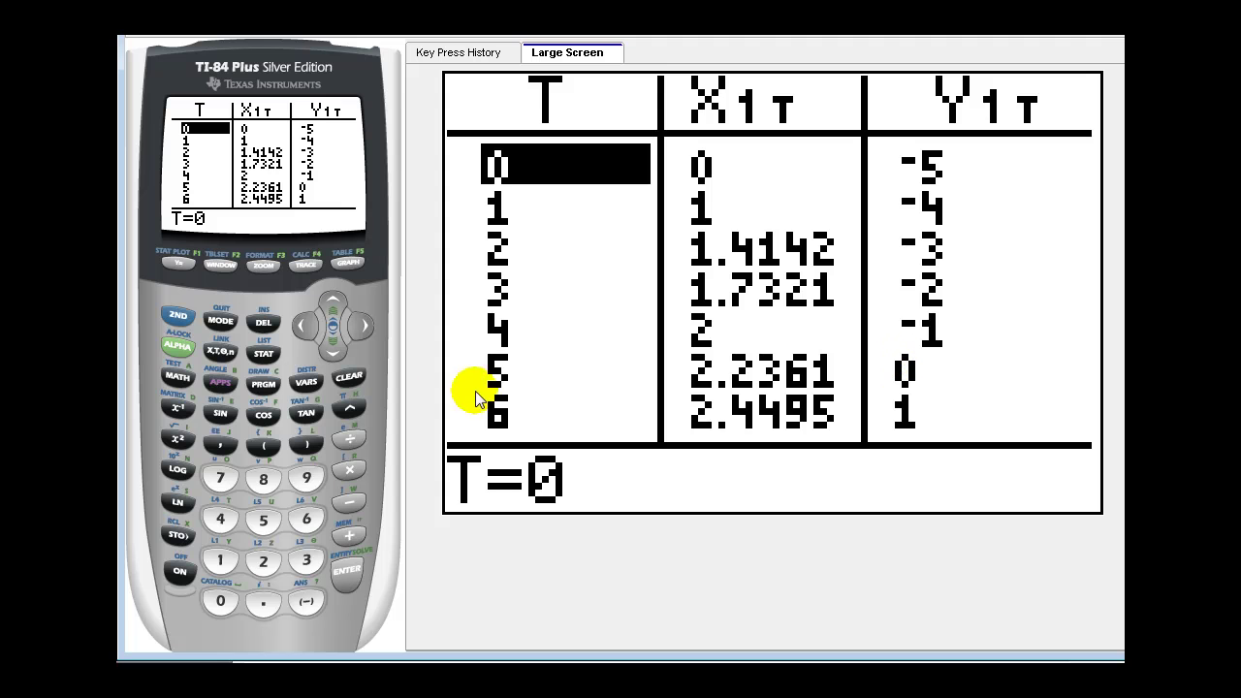
Return from the value table to the half-parabola graph
key("F5")
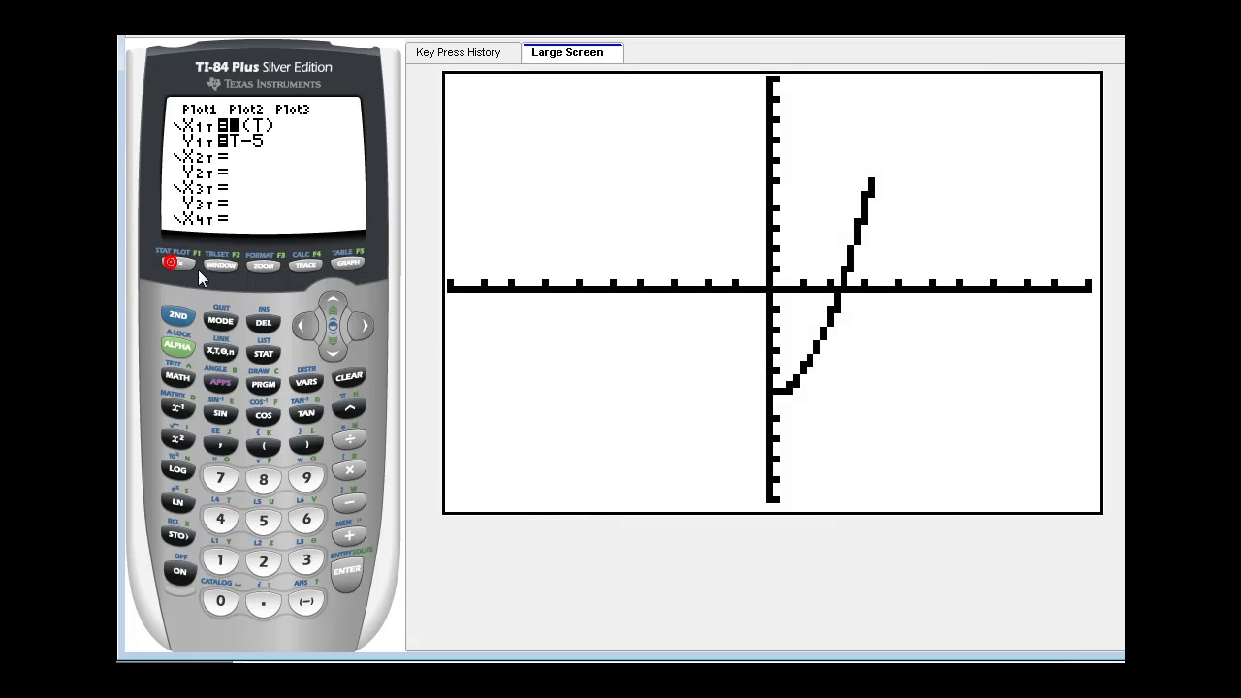
Clear both half-parabola equations and enter X1T = 5sin(T)
left_click(349, 375)
left_click(330, 351)
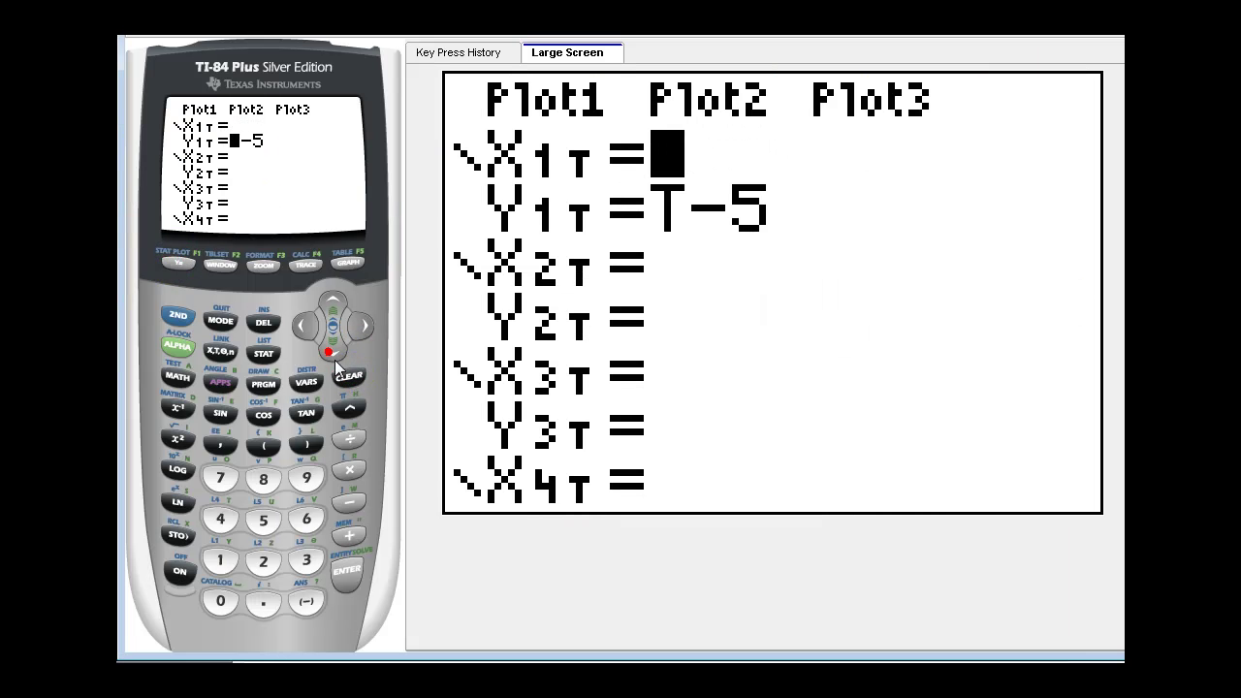
left_click(346, 374)
left_click(332, 298)
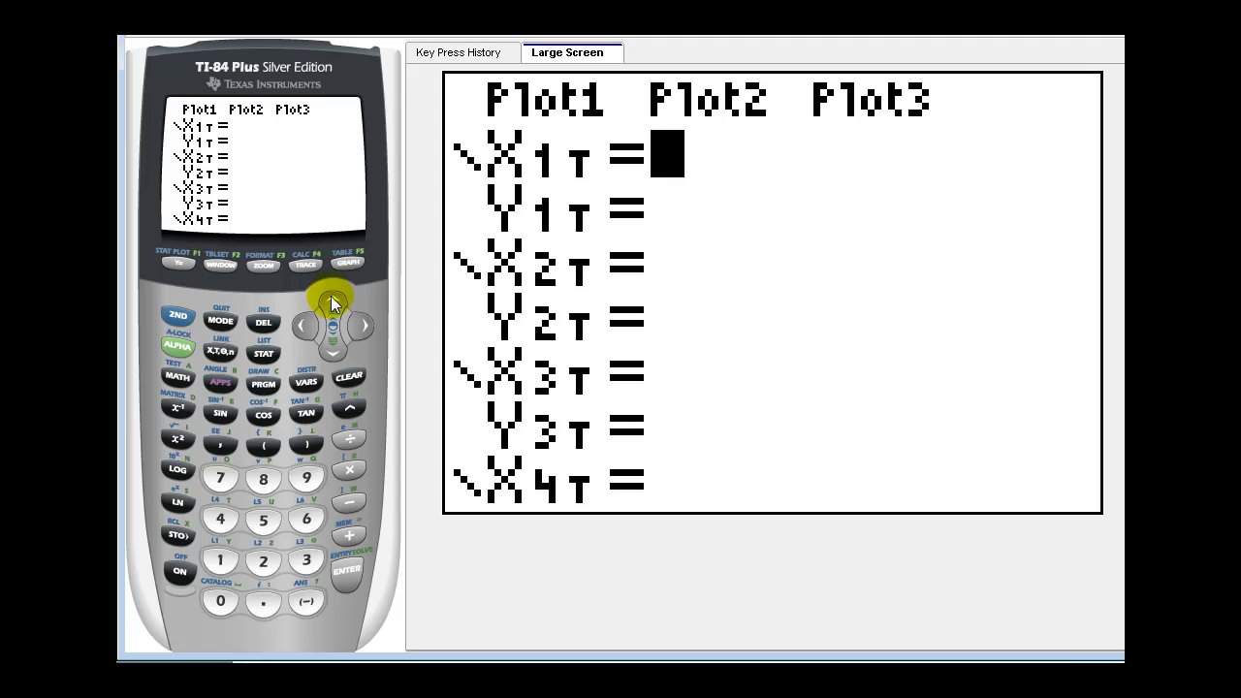
left_click(262, 522)
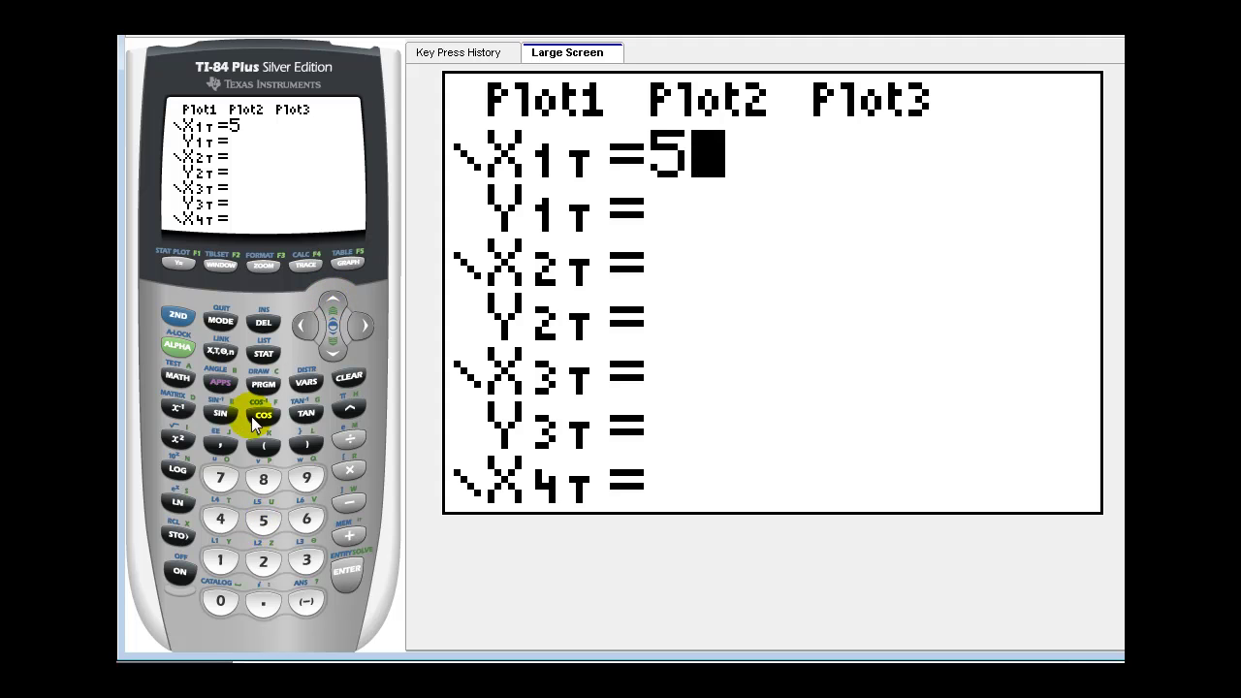
left_click(220, 412)
left_click(220, 349)
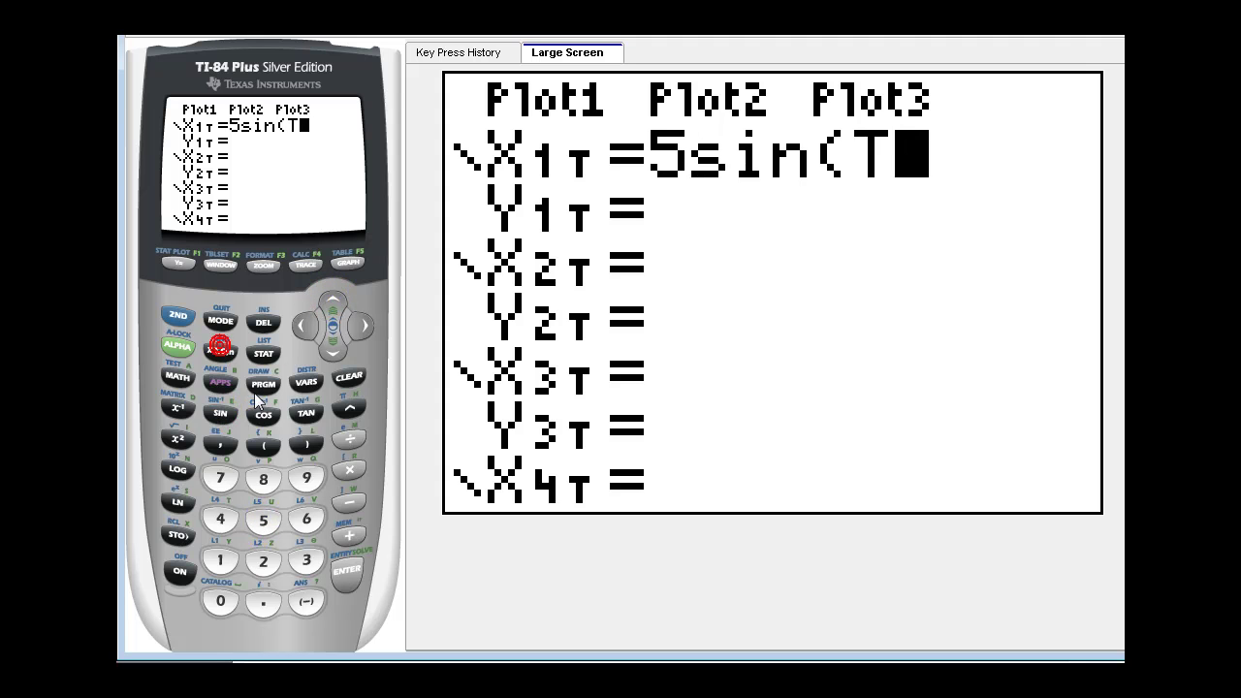
left_click(301, 447)
left_click(345, 568)
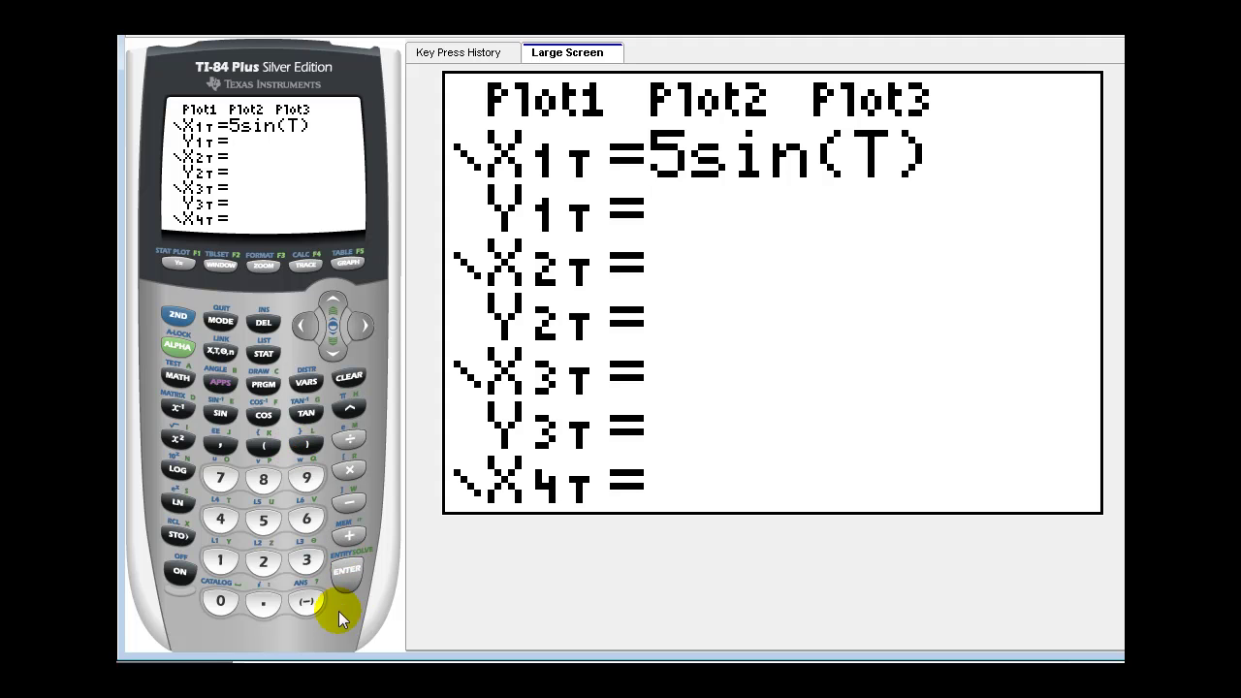
Enter Y1T = 2cos(T) to complete the ellipse
left_click(262, 561)
left_click(257, 416)
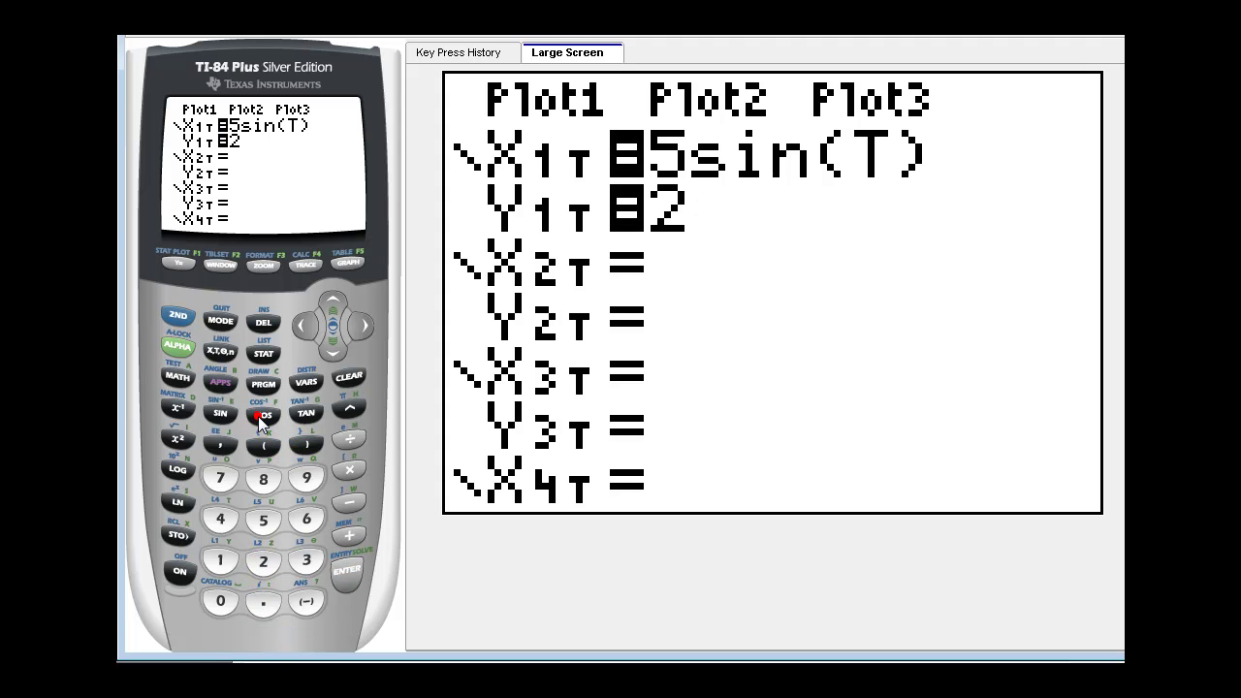
left_click(220, 352)
left_click(312, 439)
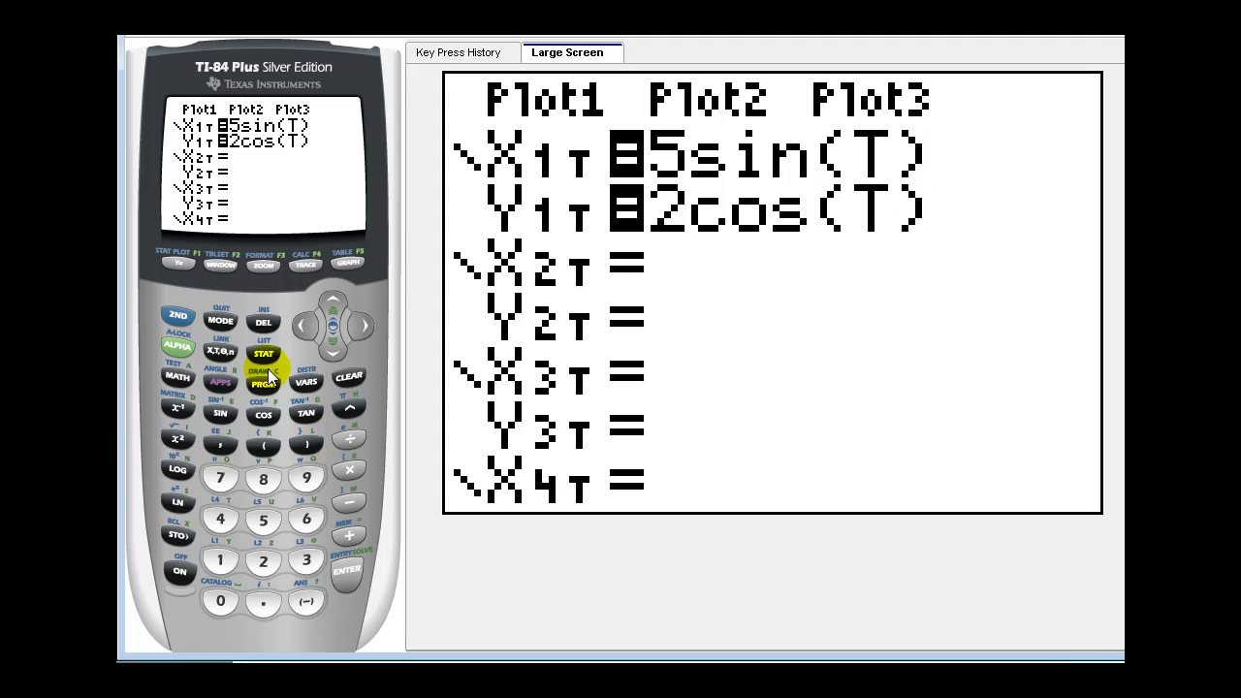
In the WINDOW settings, keep Tmin at 0, set Tmax to 2π and Tstep to π/12
left_click(221, 263)
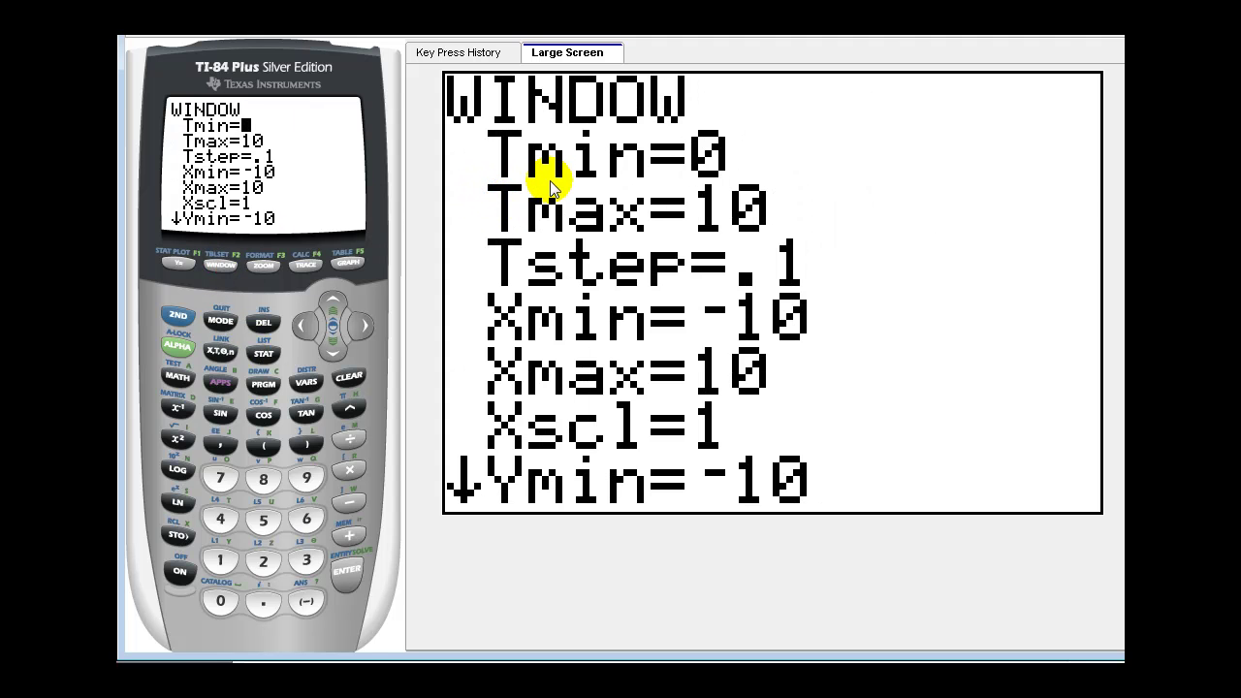
left_click(351, 578)
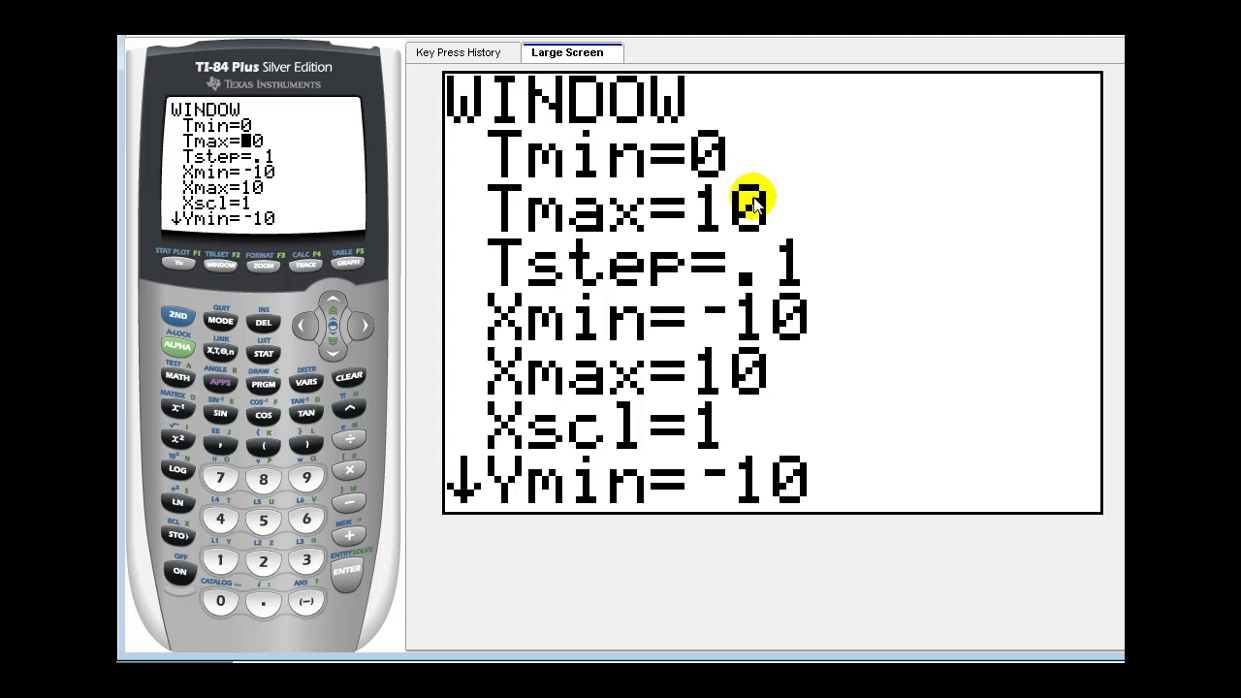
left_click(263, 562)
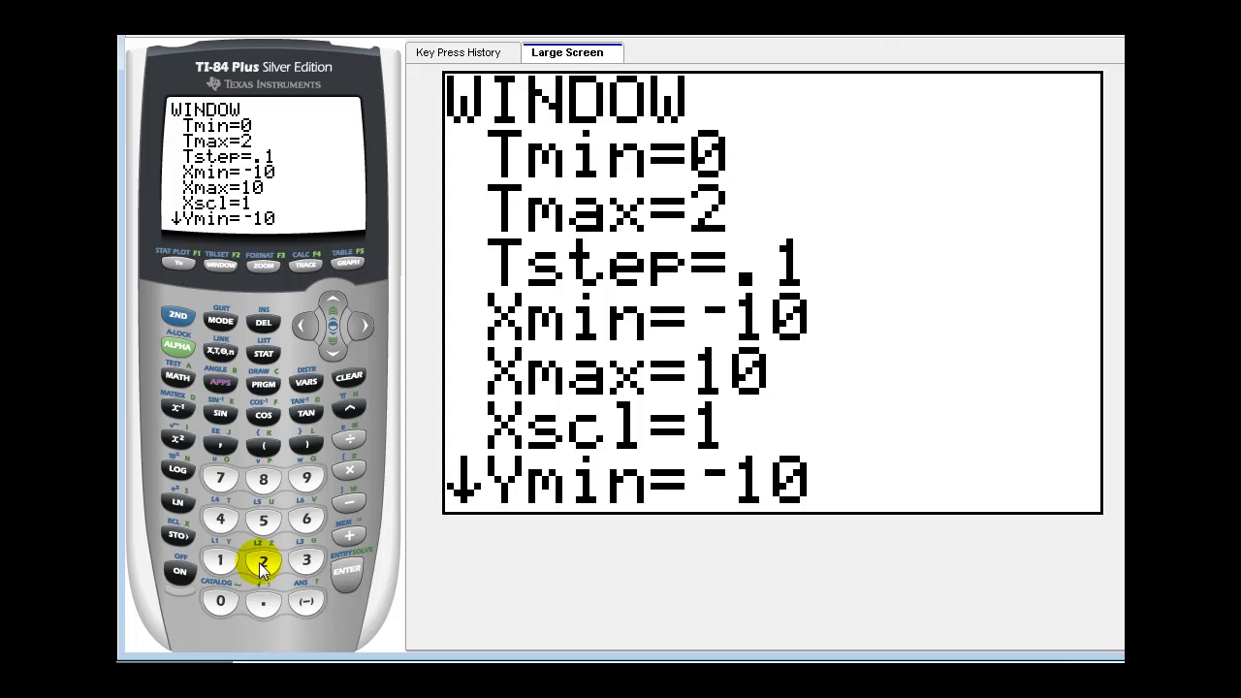
left_click(179, 318)
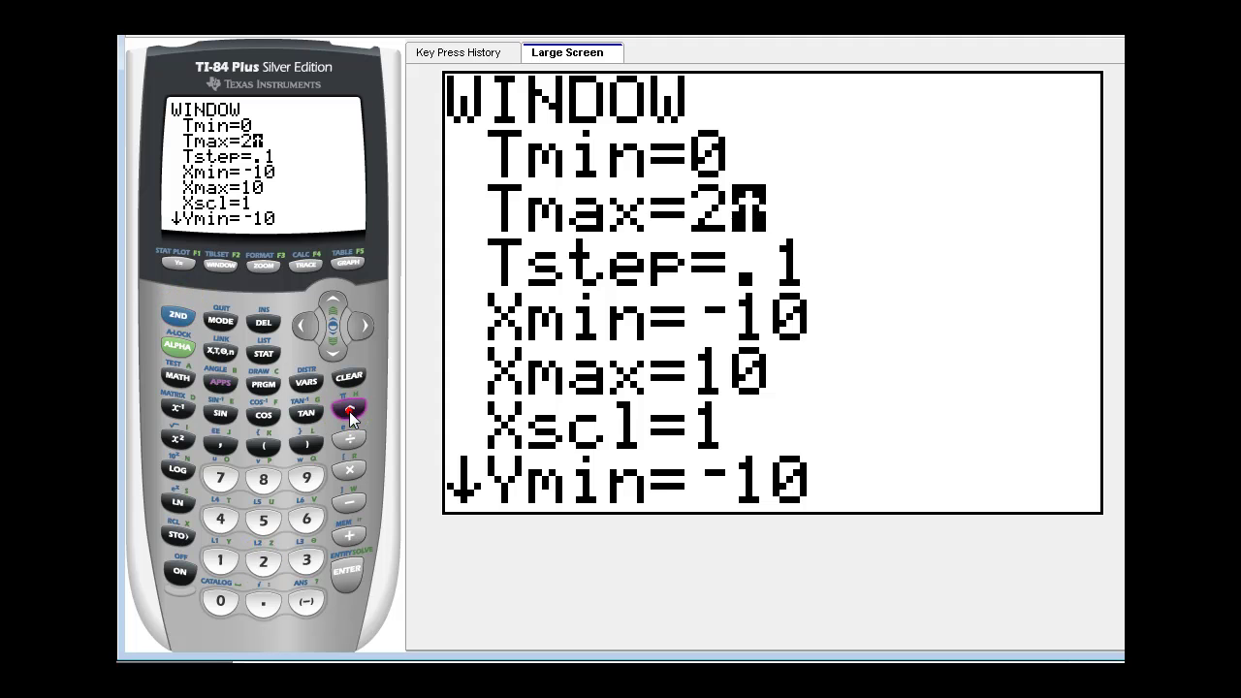
left_click(348, 408)
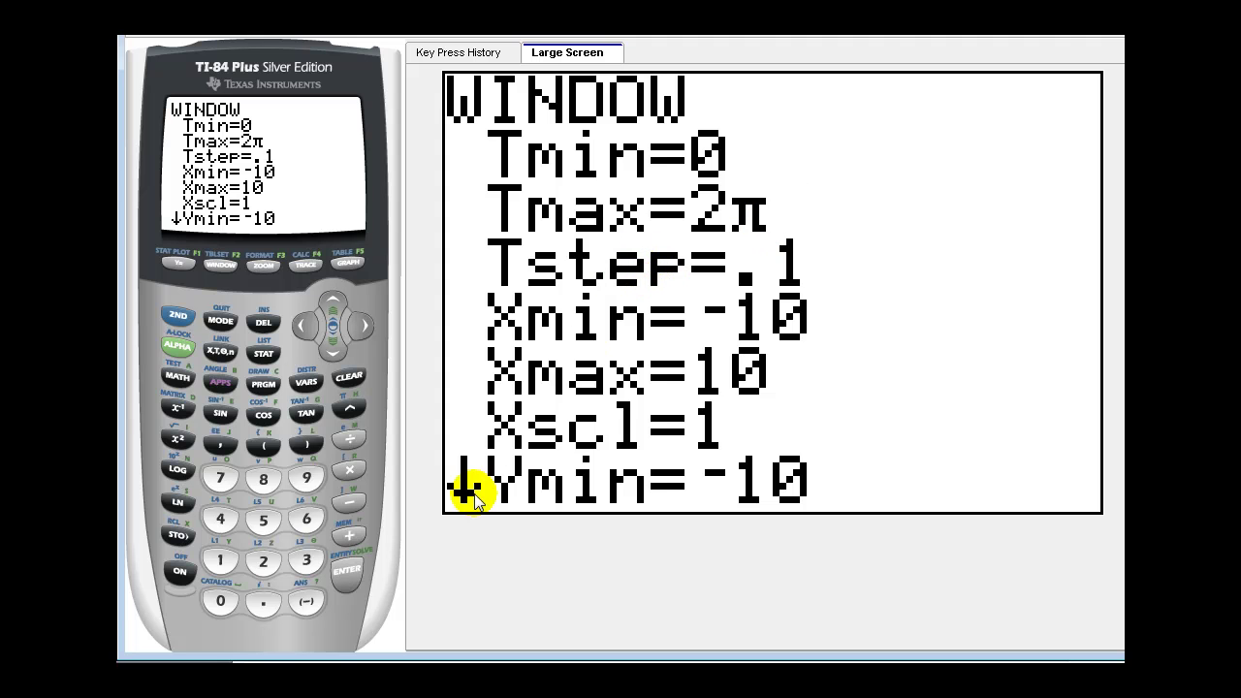
left_click(349, 570)
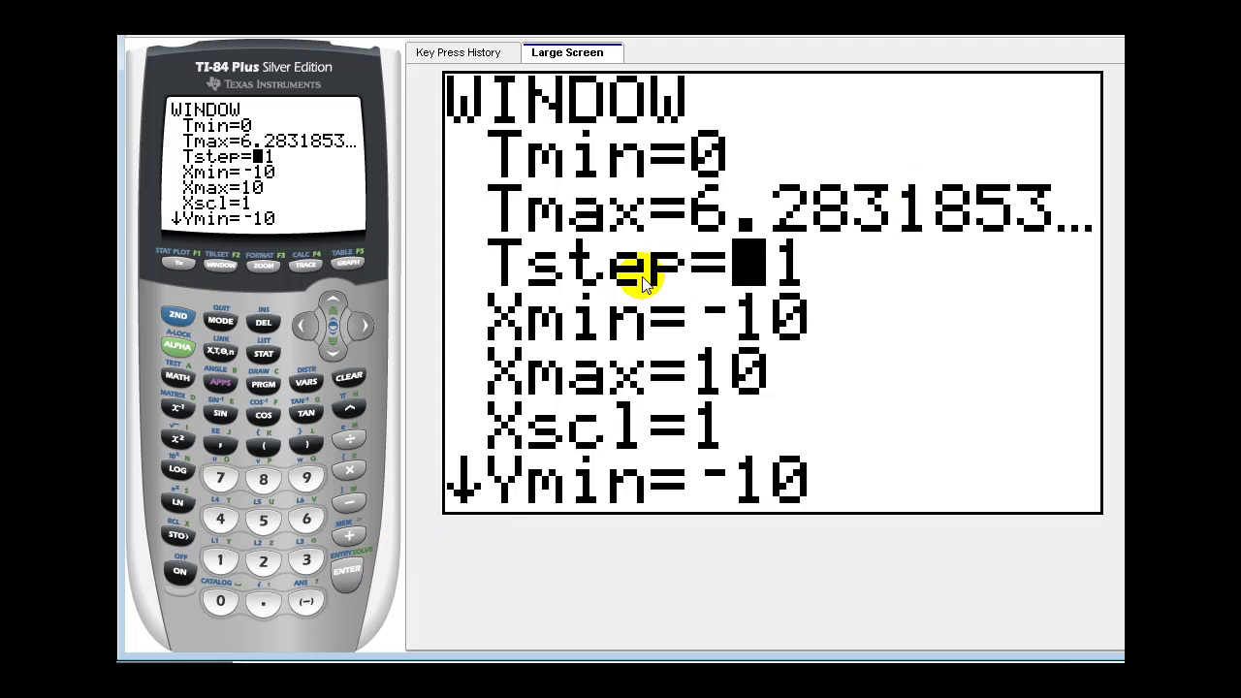
left_click(179, 322)
left_click(347, 405)
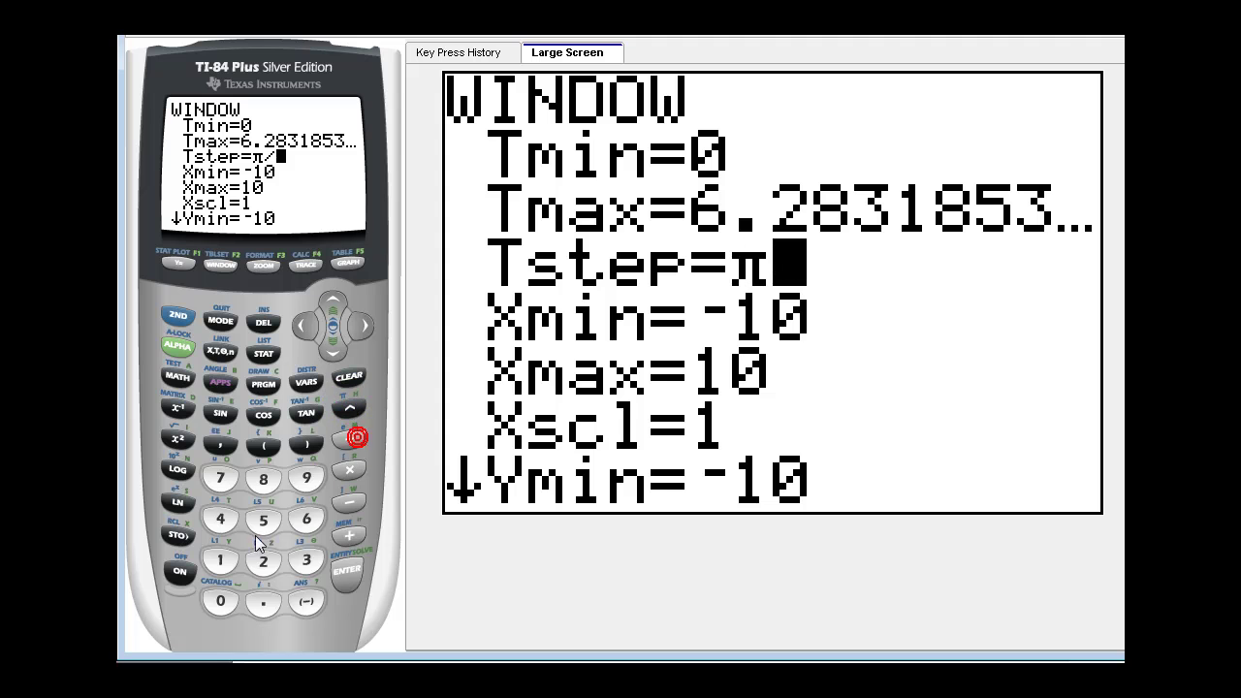
left_click(349, 438)
left_click(220, 561)
left_click(263, 561)
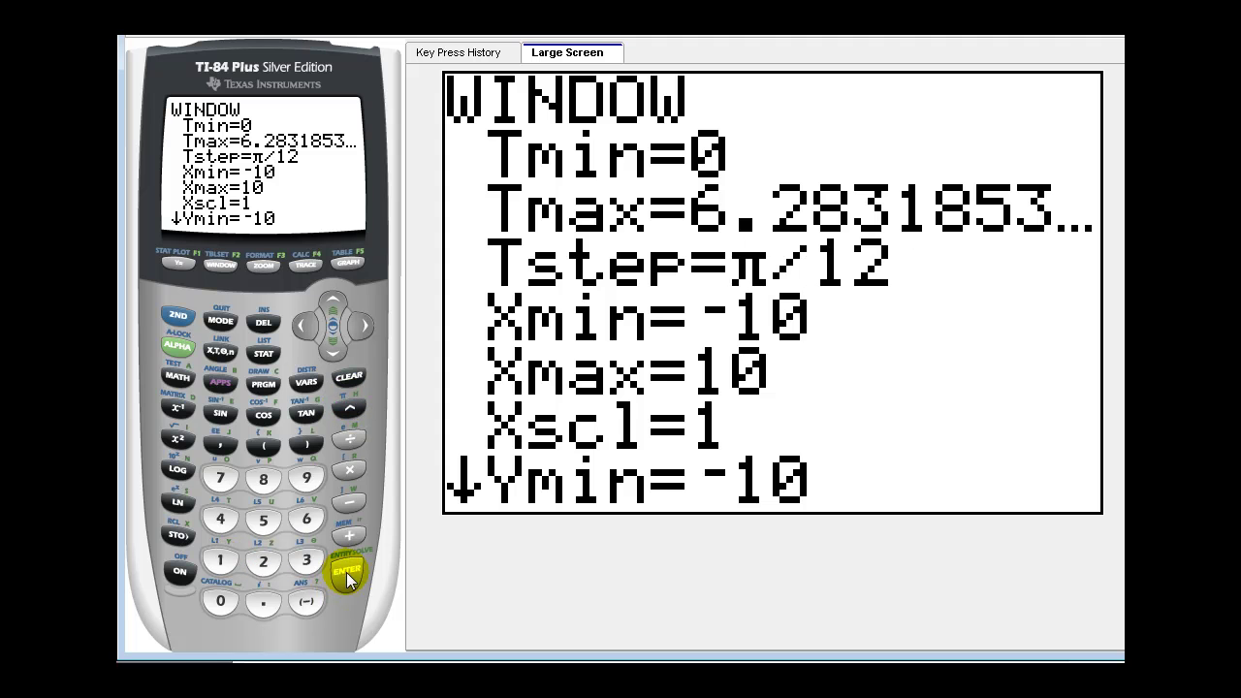
left_click(346, 572)
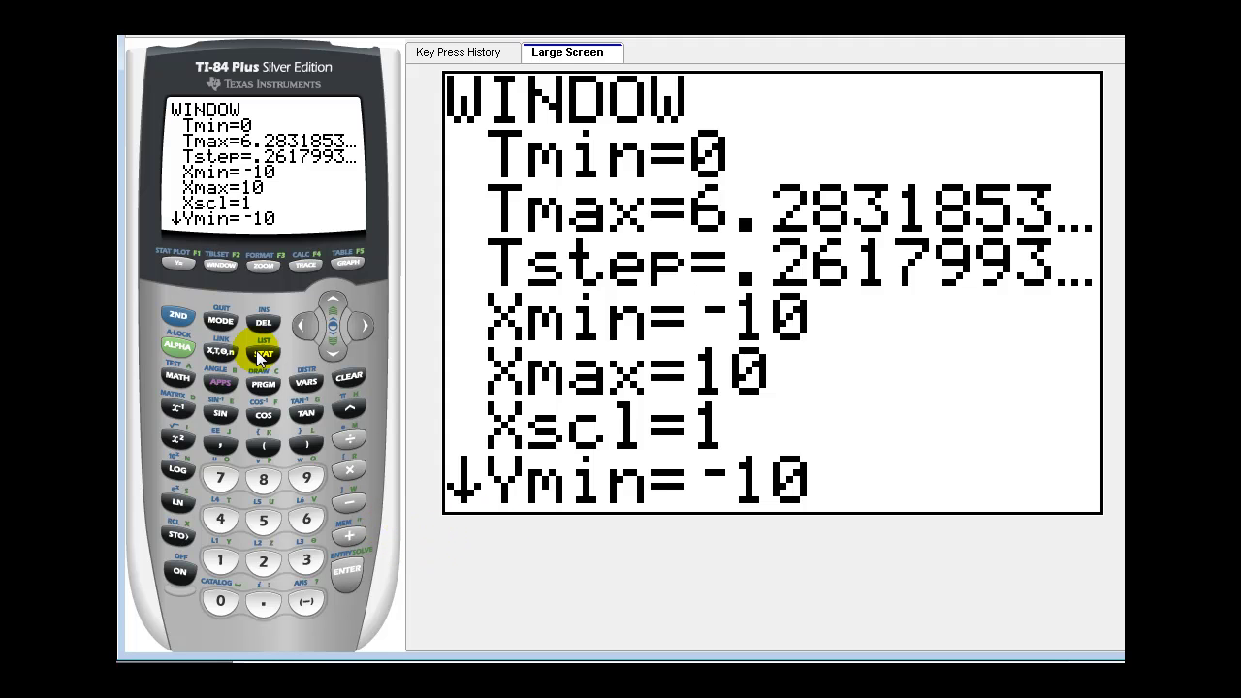
Check that MODE has PAR selected, then plot the ellipse spanning x from −5 to 5
left_click(223, 322)
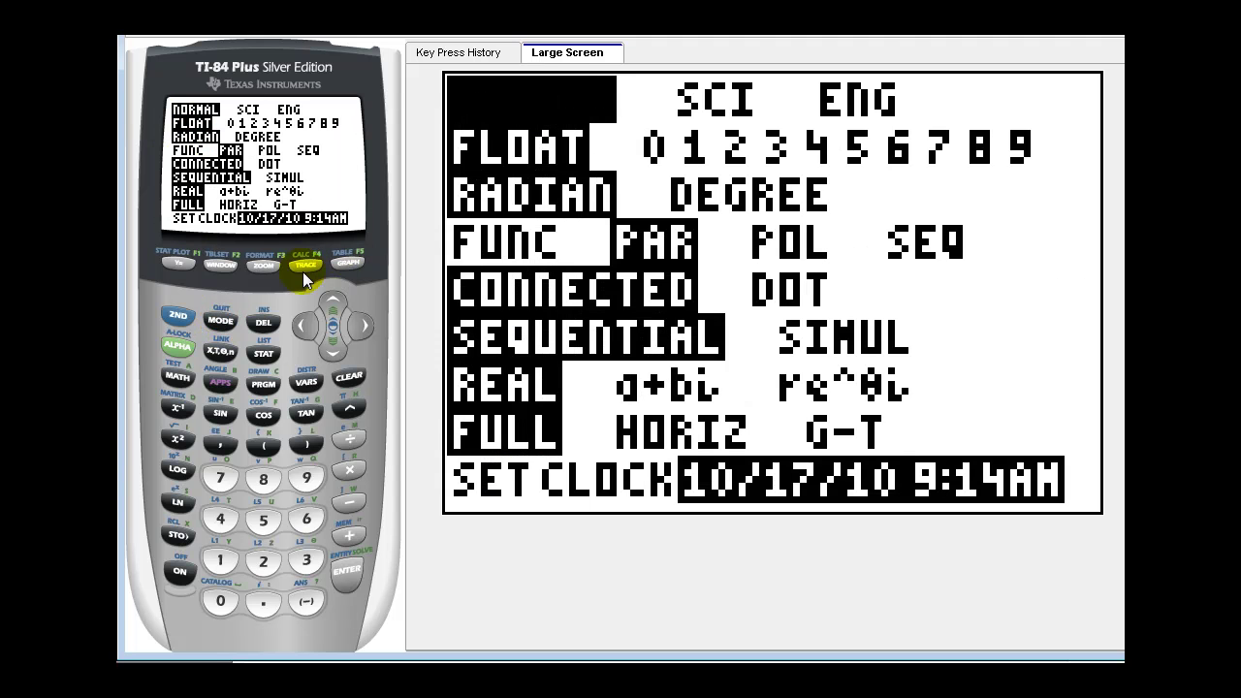
left_click(345, 266)
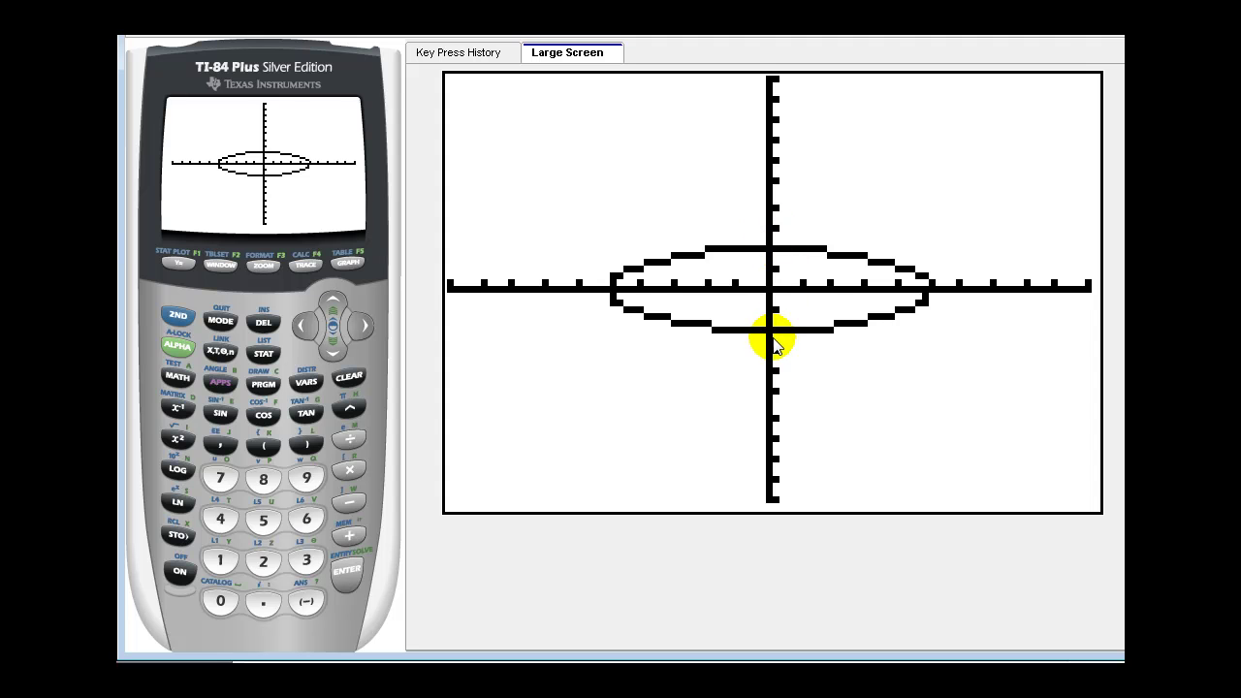
Trace the ellipse from T=0 past its right end and around the bottom
left_click(306, 263)
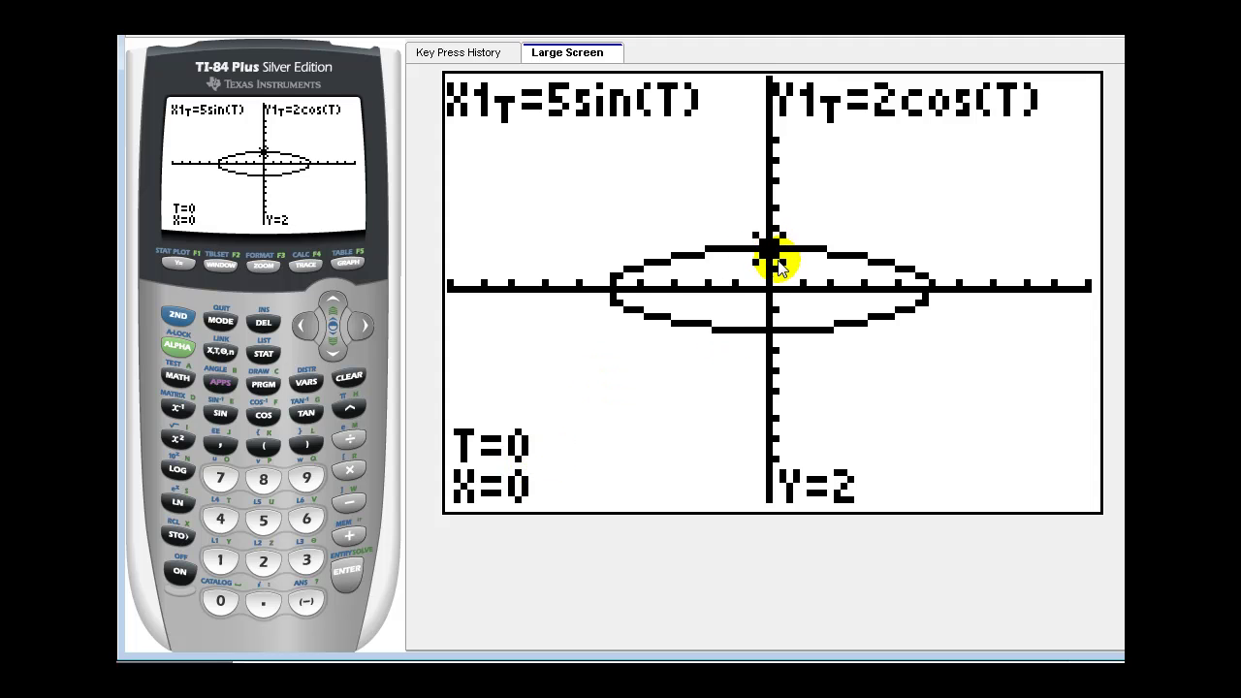
left_click(370, 323)
left_click(358, 325)
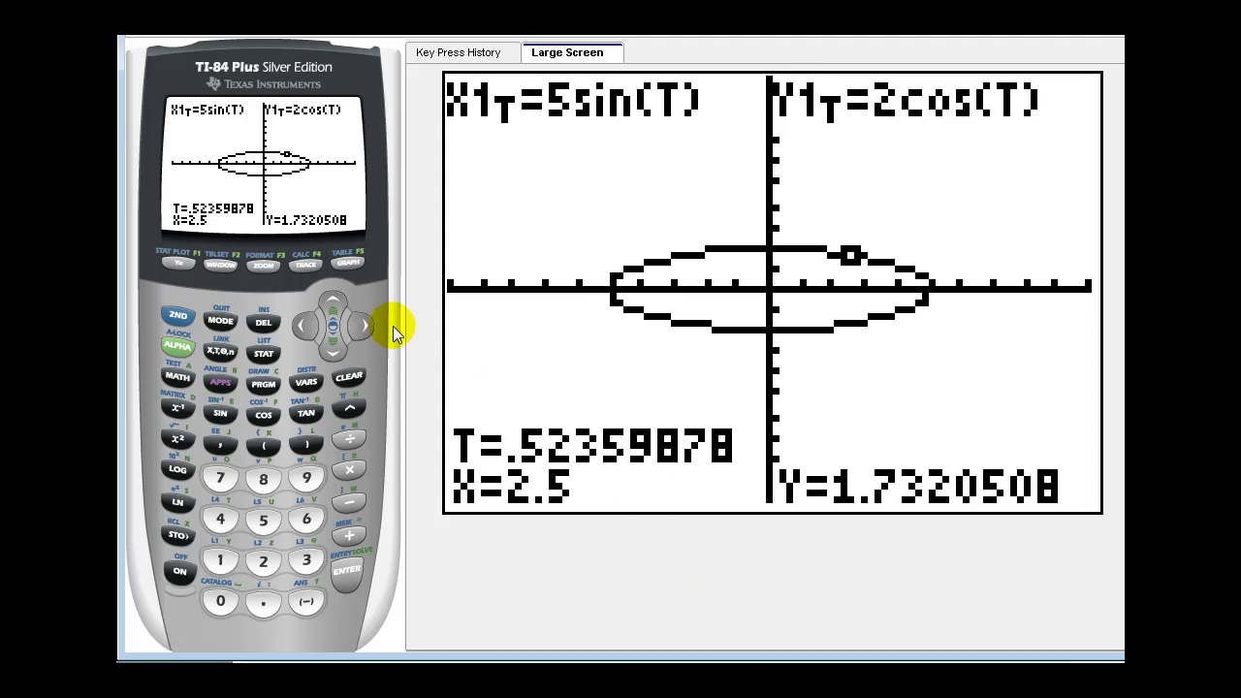
left_click(365, 326)
left_click(365, 327)
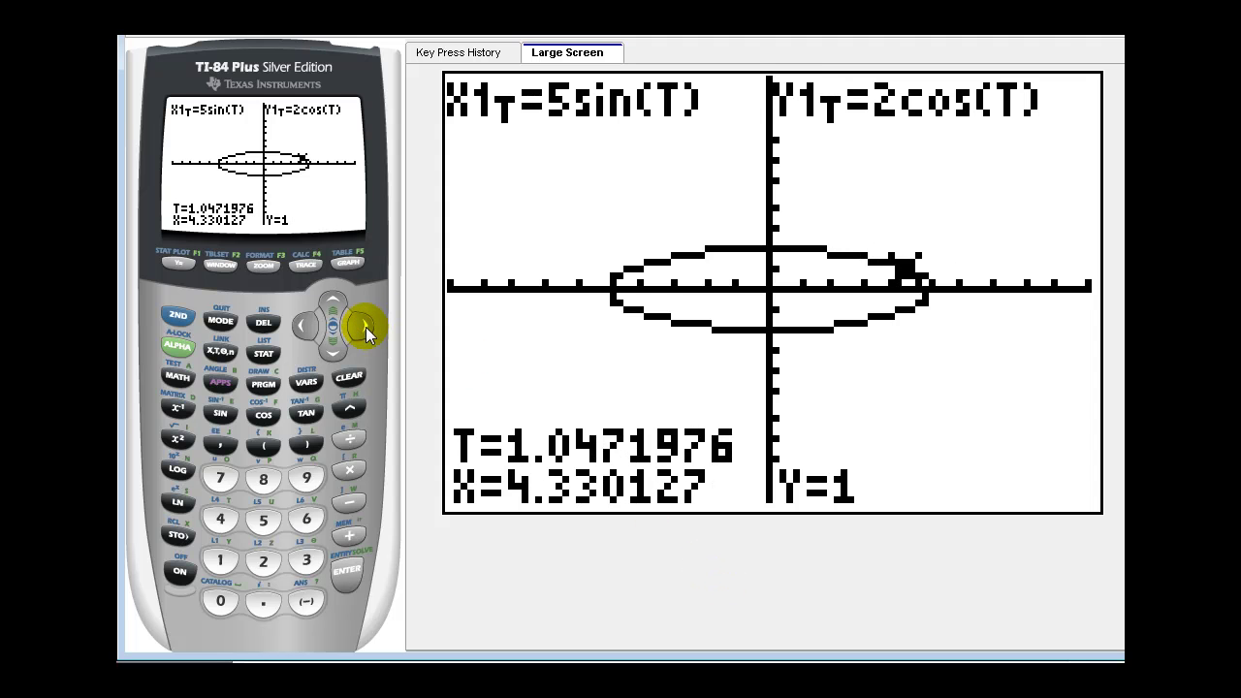
left_click(365, 327)
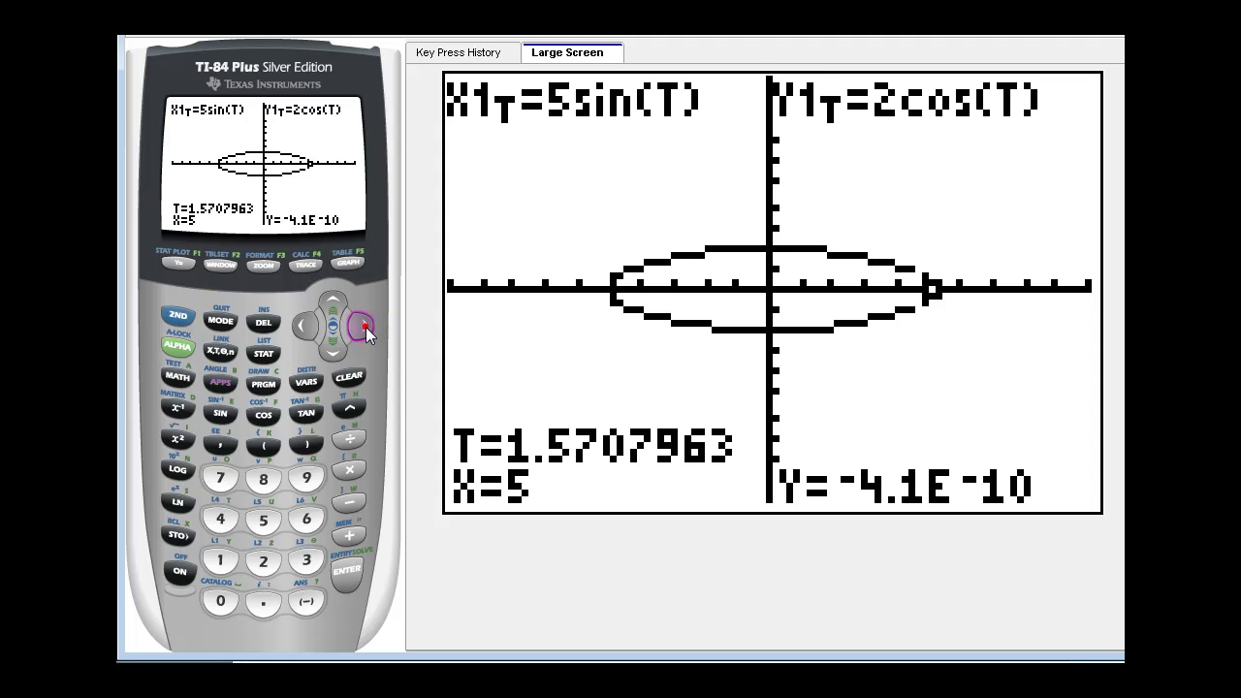
left_click(365, 327)
left_click(366, 326)
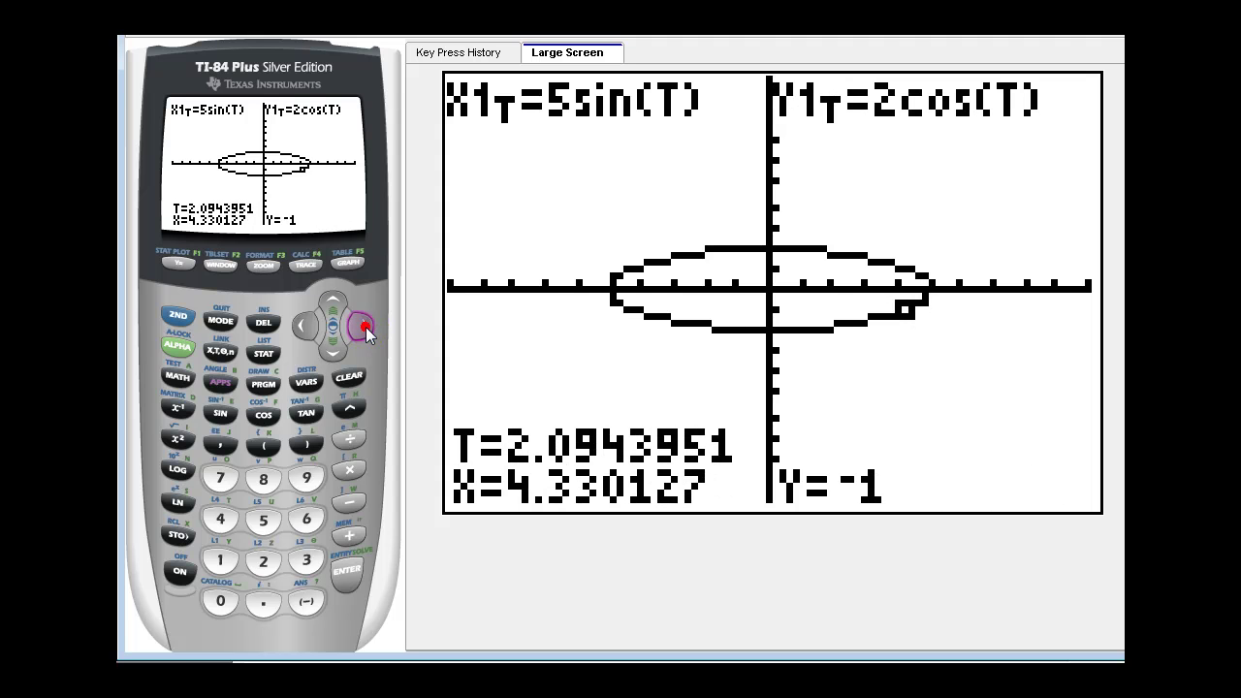
left_click(365, 327)
left_click(366, 327)
left_click(365, 327)
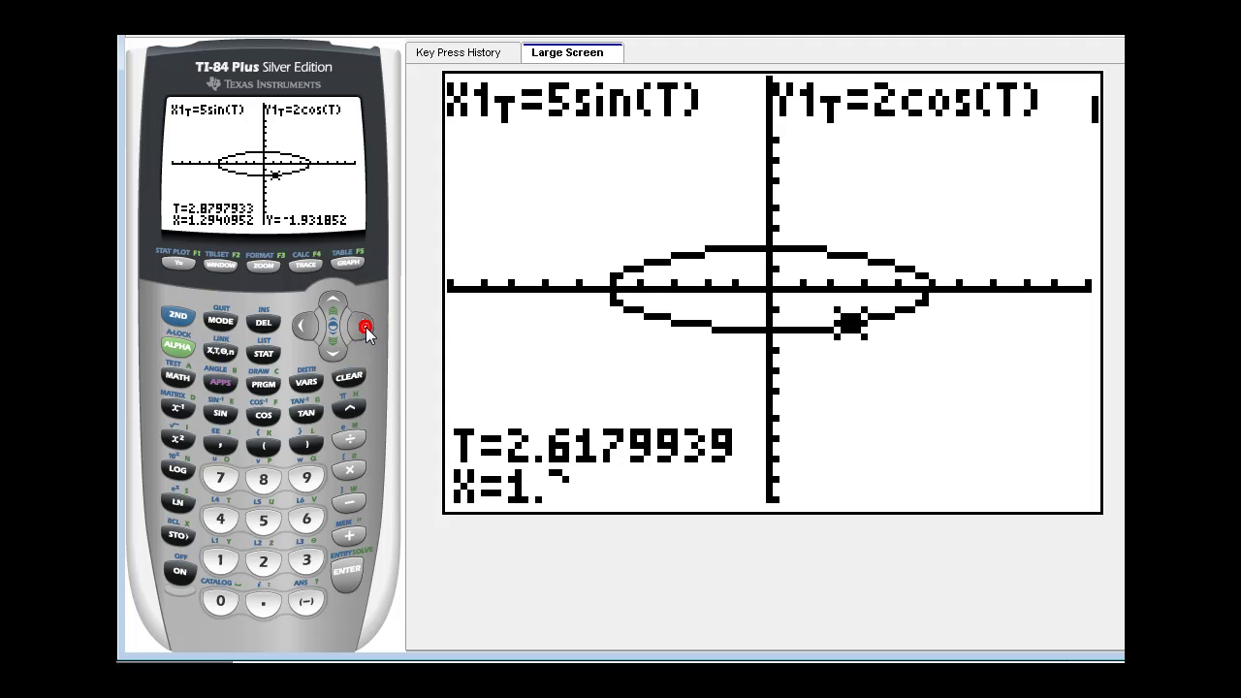
left_click(365, 326)
left_click(365, 327)
left_click(366, 326)
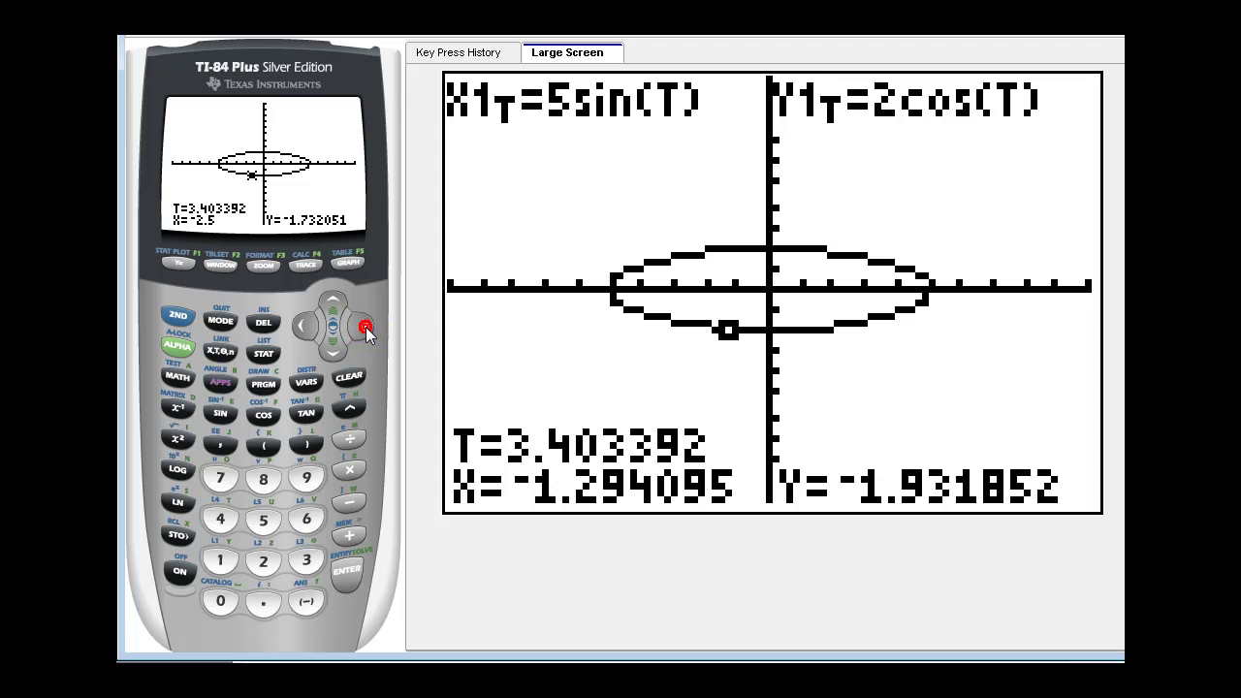
Step the trace to the left end at X=−5, then show the T, X1T, Y1T table
left_click(366, 326)
left_click(366, 327)
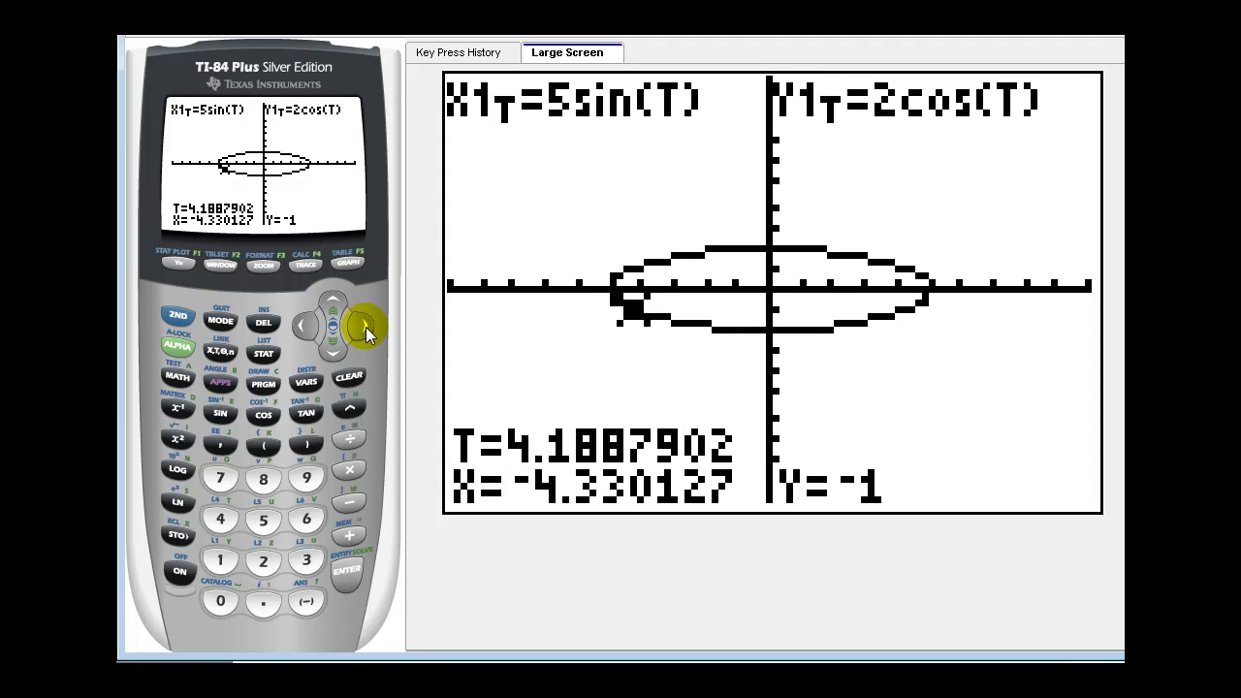
left_click(365, 327)
left_click(365, 326)
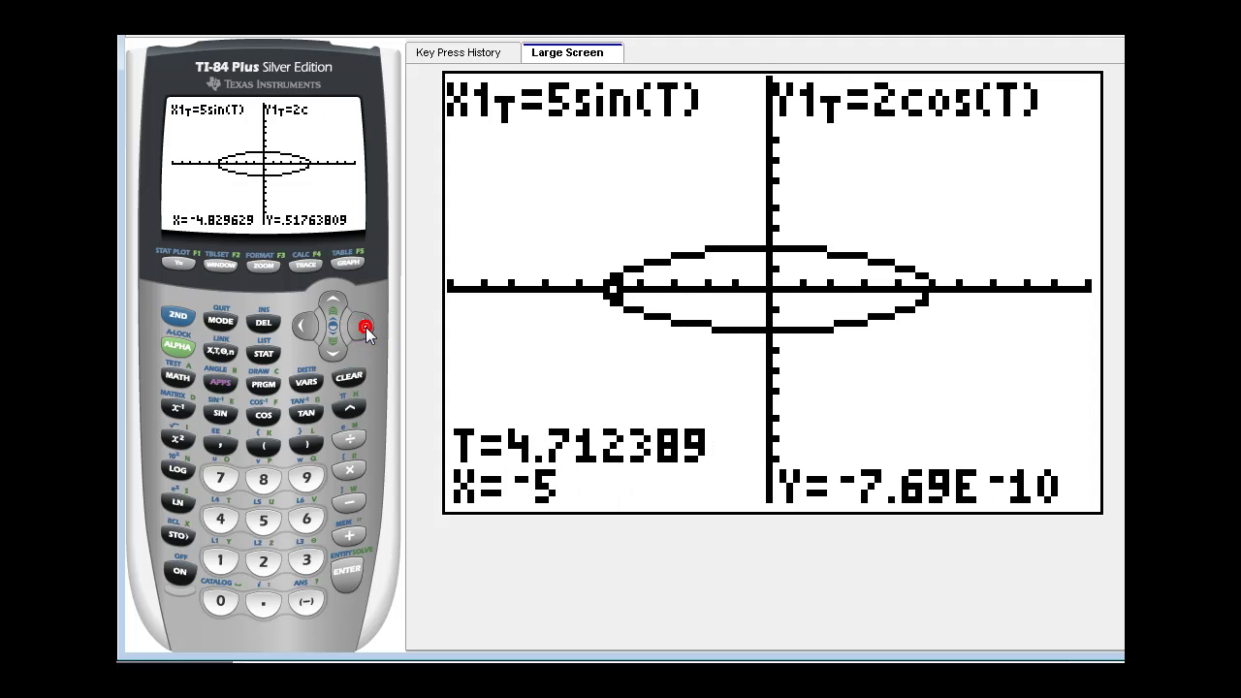
left_click(174, 318)
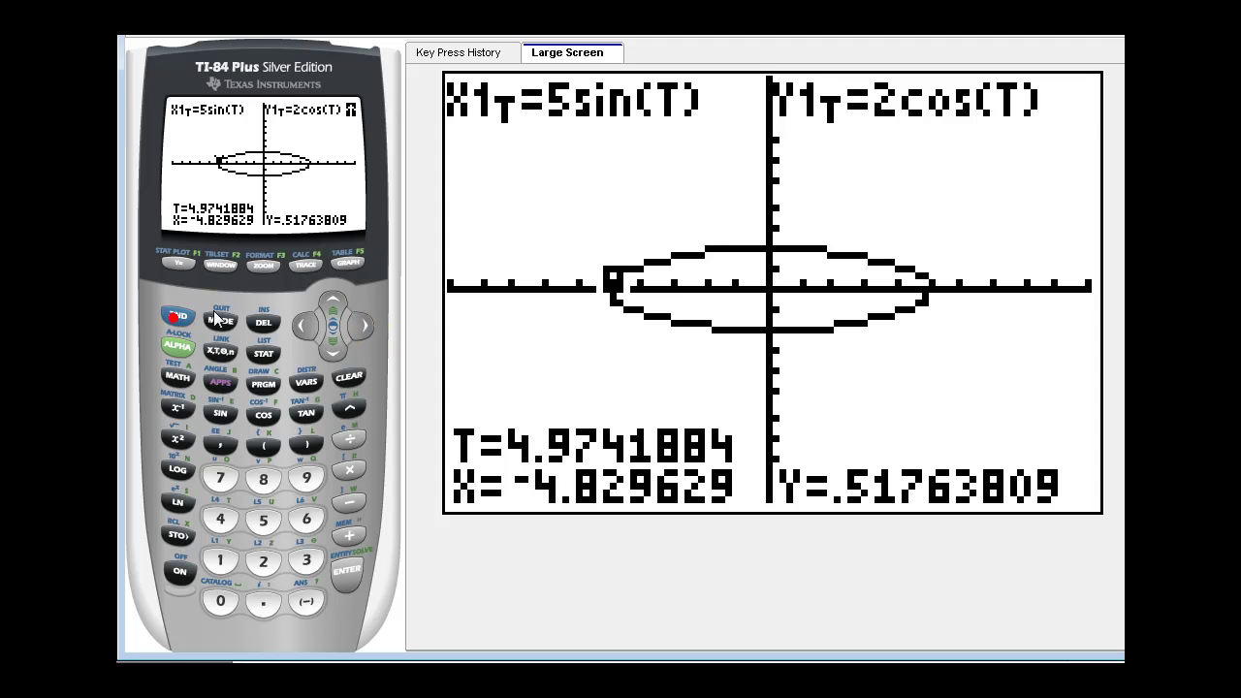
left_click(346, 264)
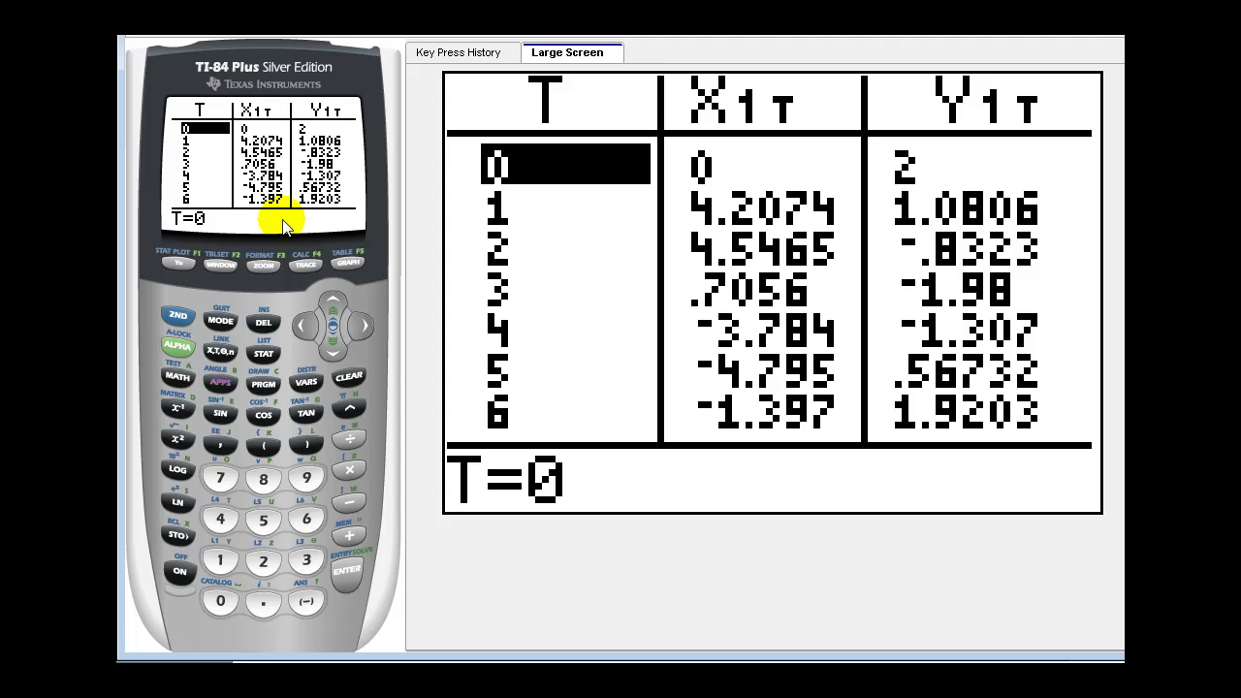
Leave the value table and return to the Y= editor with the X1T and Y1T equations
left_click(180, 267)
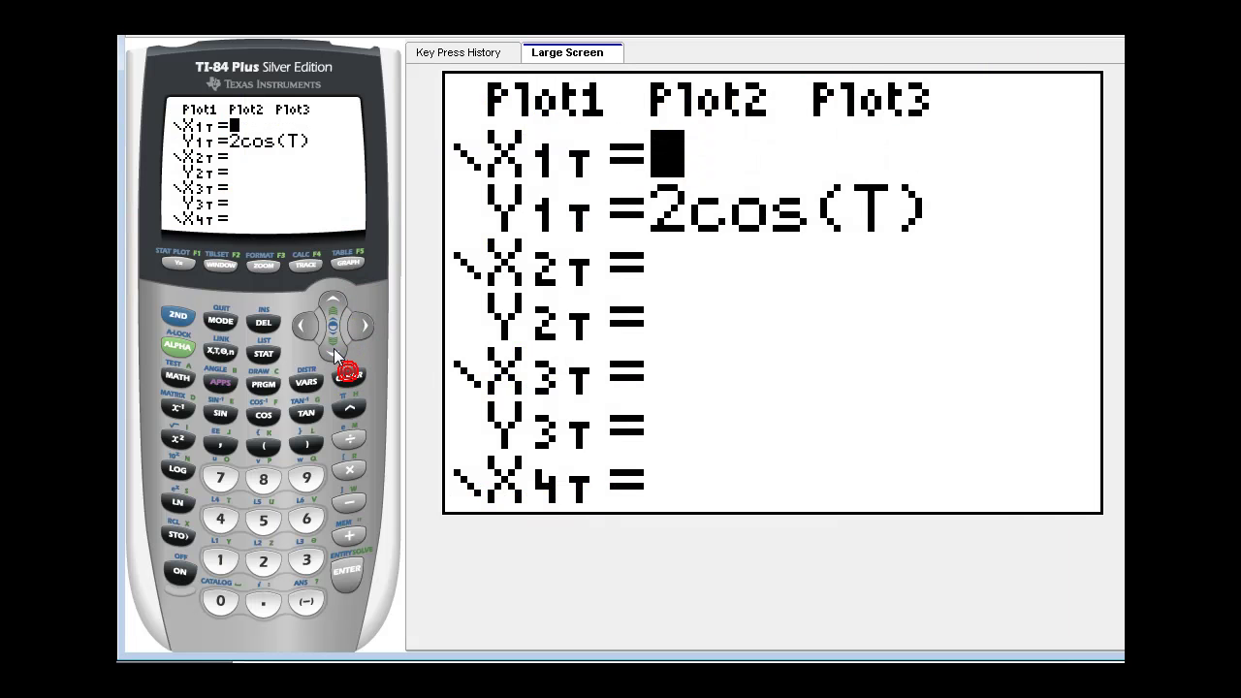
Clear the ellipse equations and enter X1T=6(cos(T))^3
left_click(333, 352)
left_click(346, 372)
left_click(336, 306)
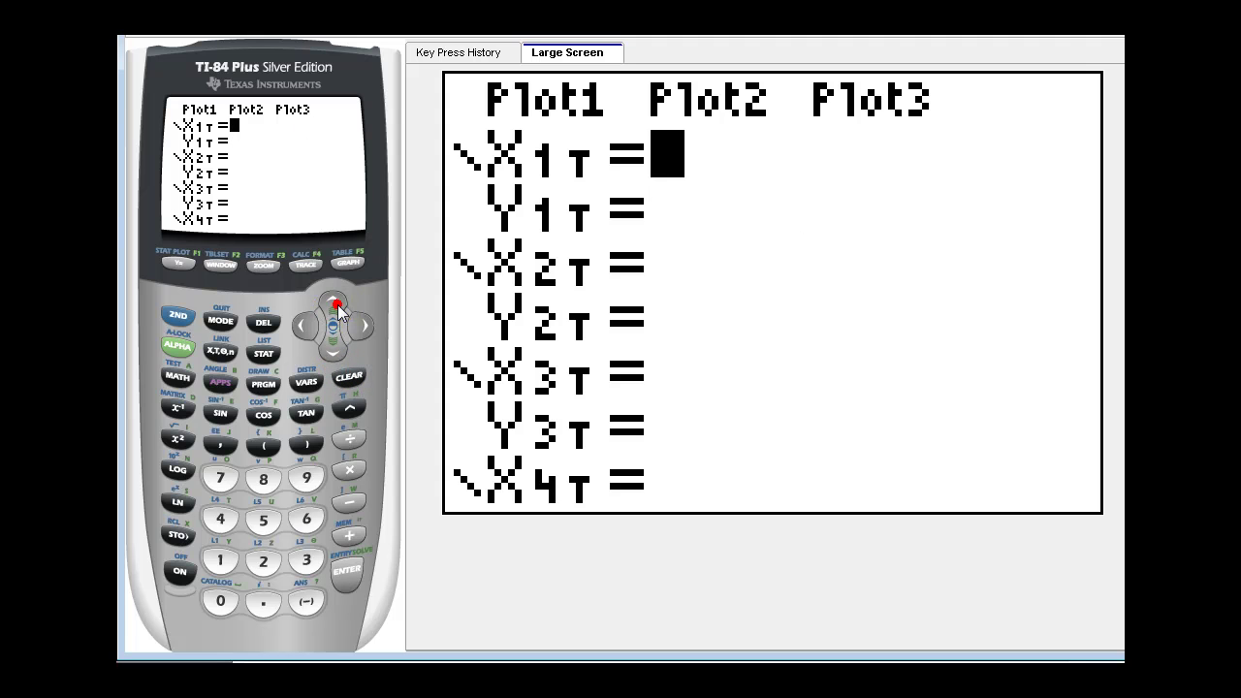
left_click(306, 519)
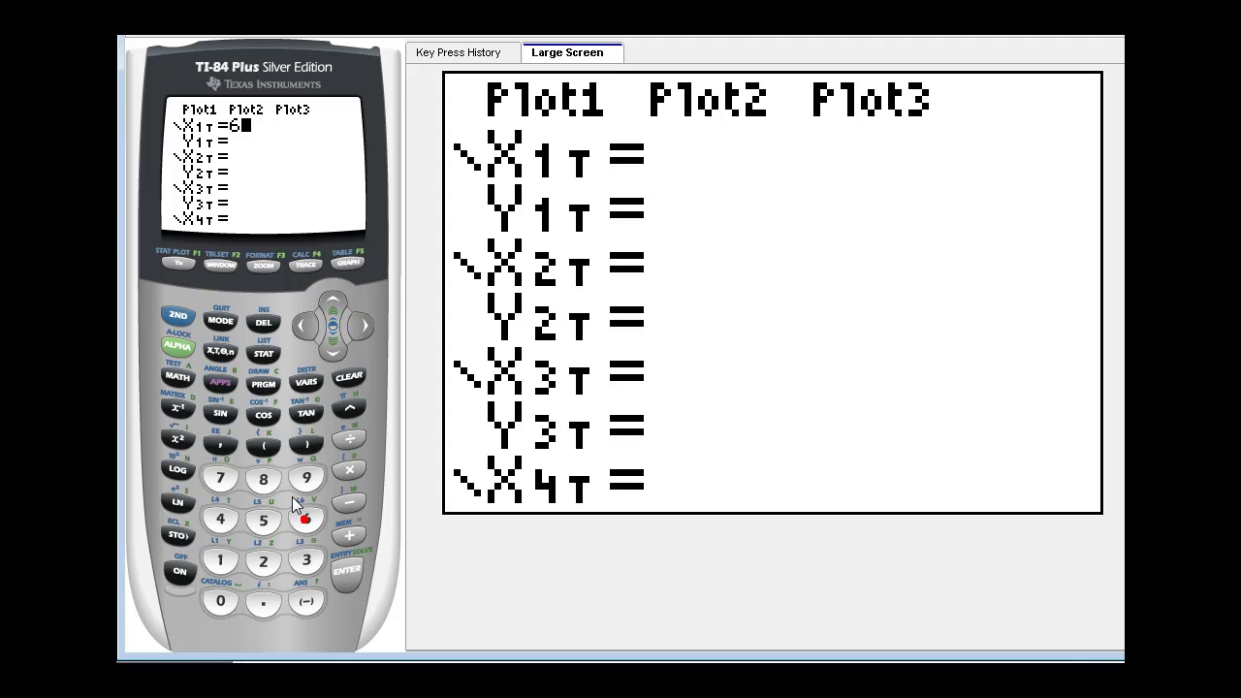
left_click(263, 445)
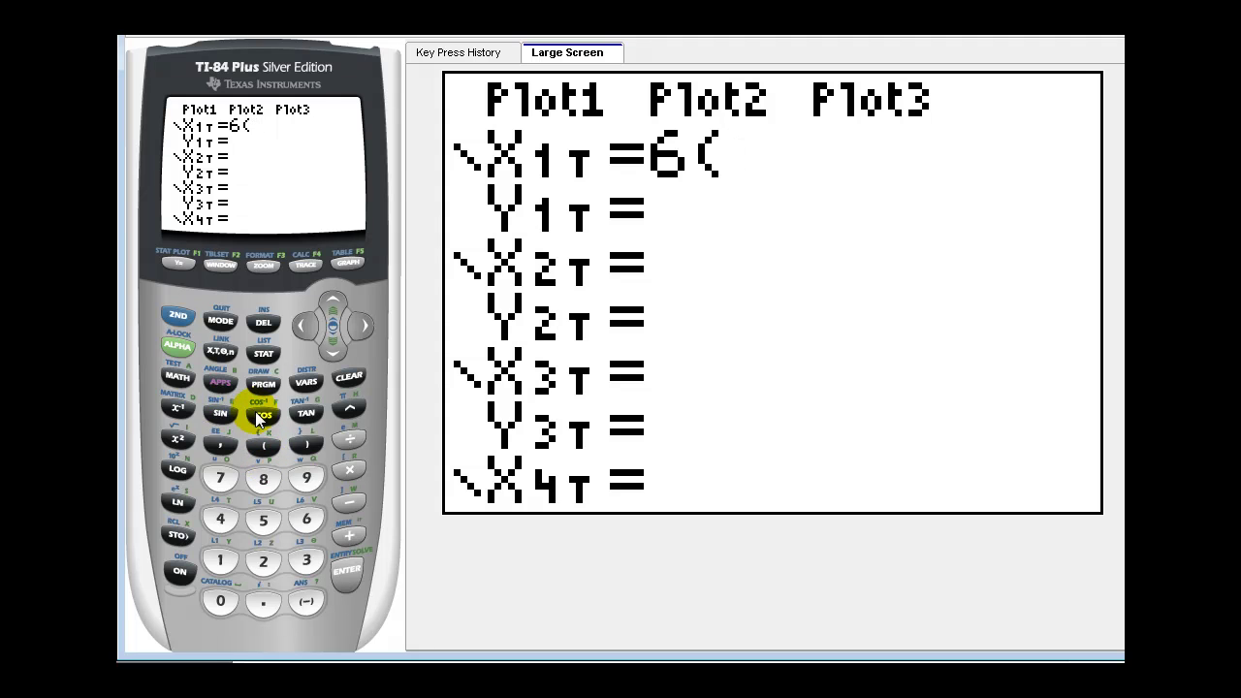
left_click(257, 412)
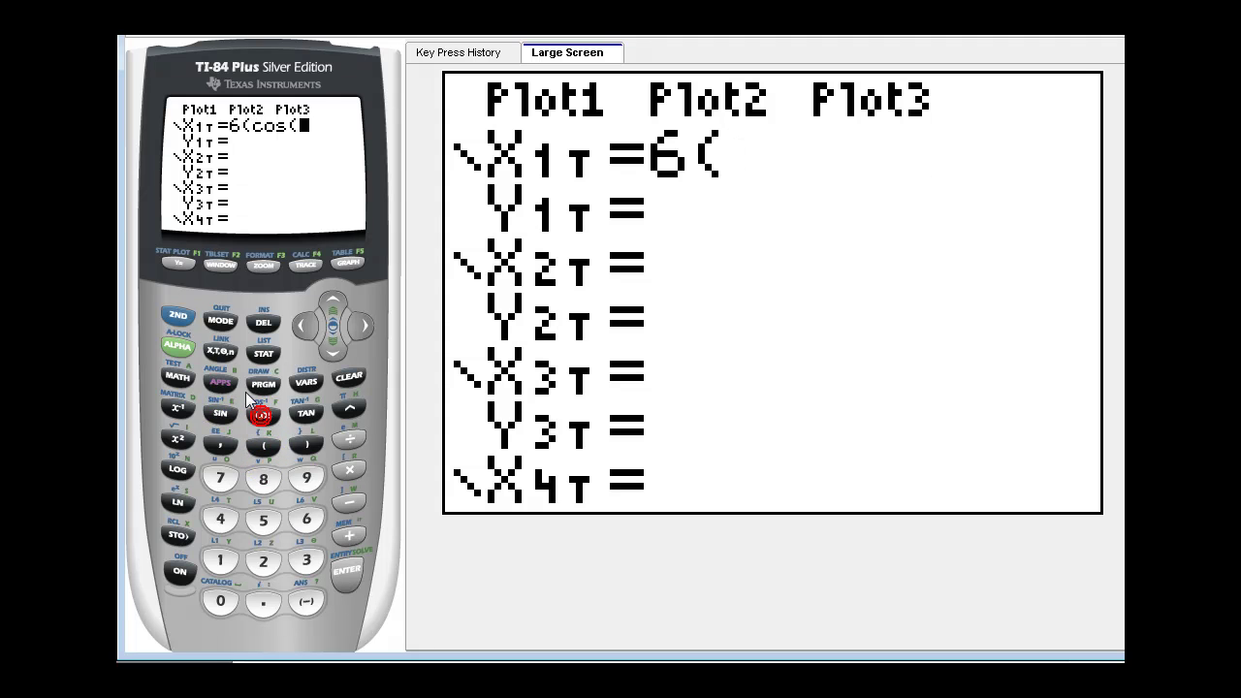
left_click(306, 438)
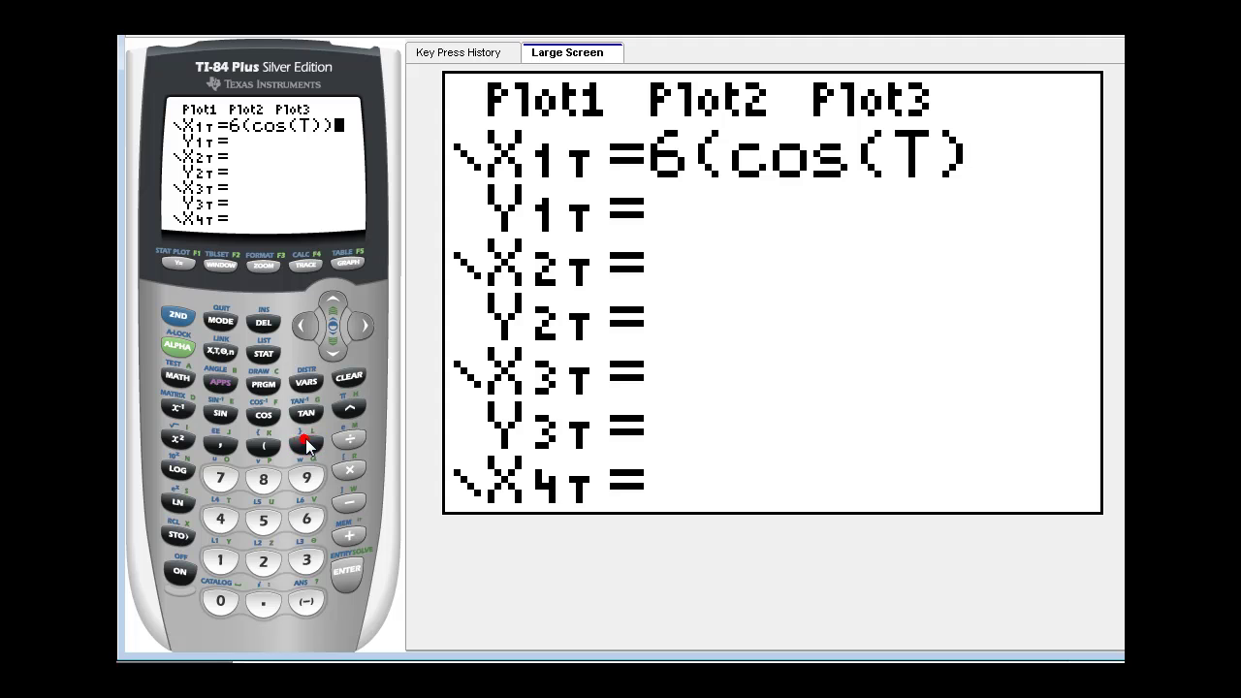
left_click(349, 411)
left_click(318, 561)
left_click(345, 574)
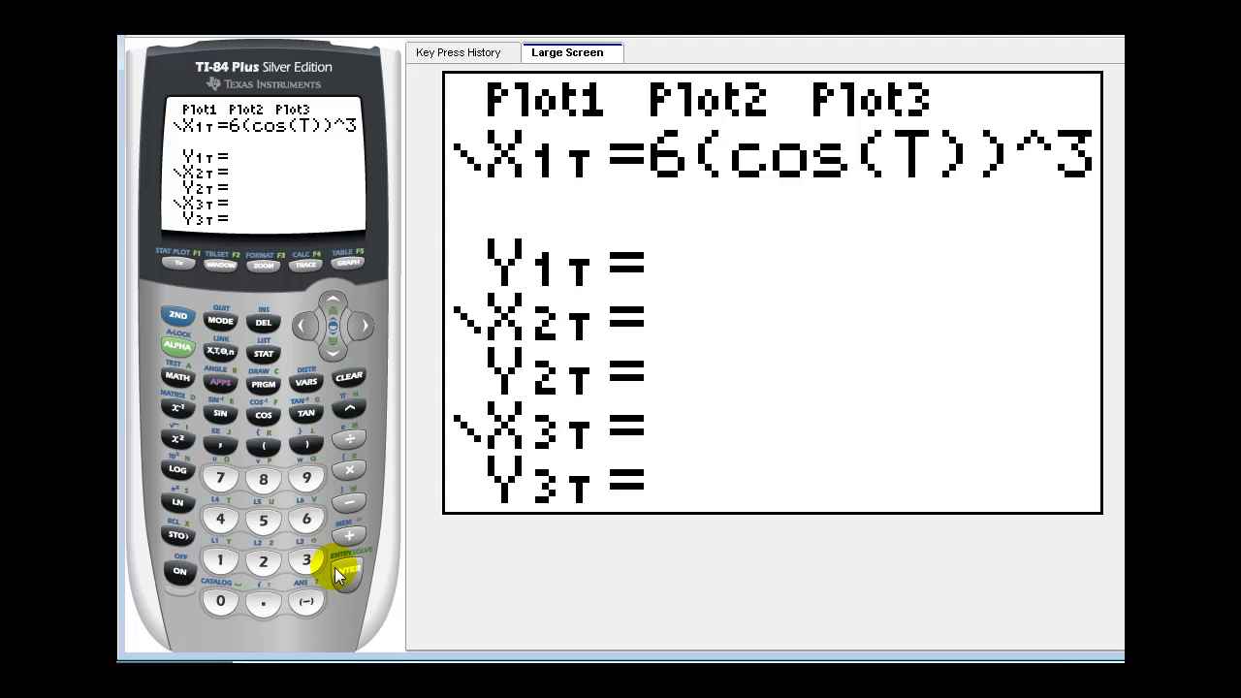
Enter Y1T=6(sin(T))^3 to complete the astroid
left_click(307, 520)
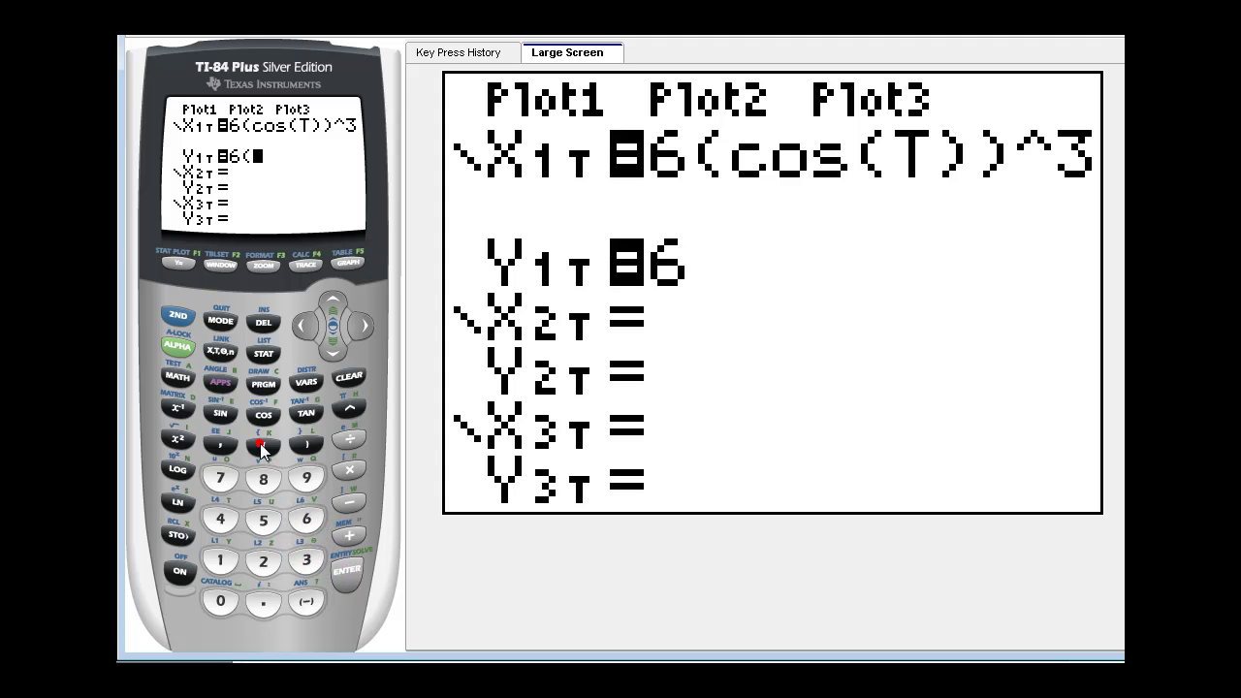
left_click(262, 444)
left_click(220, 413)
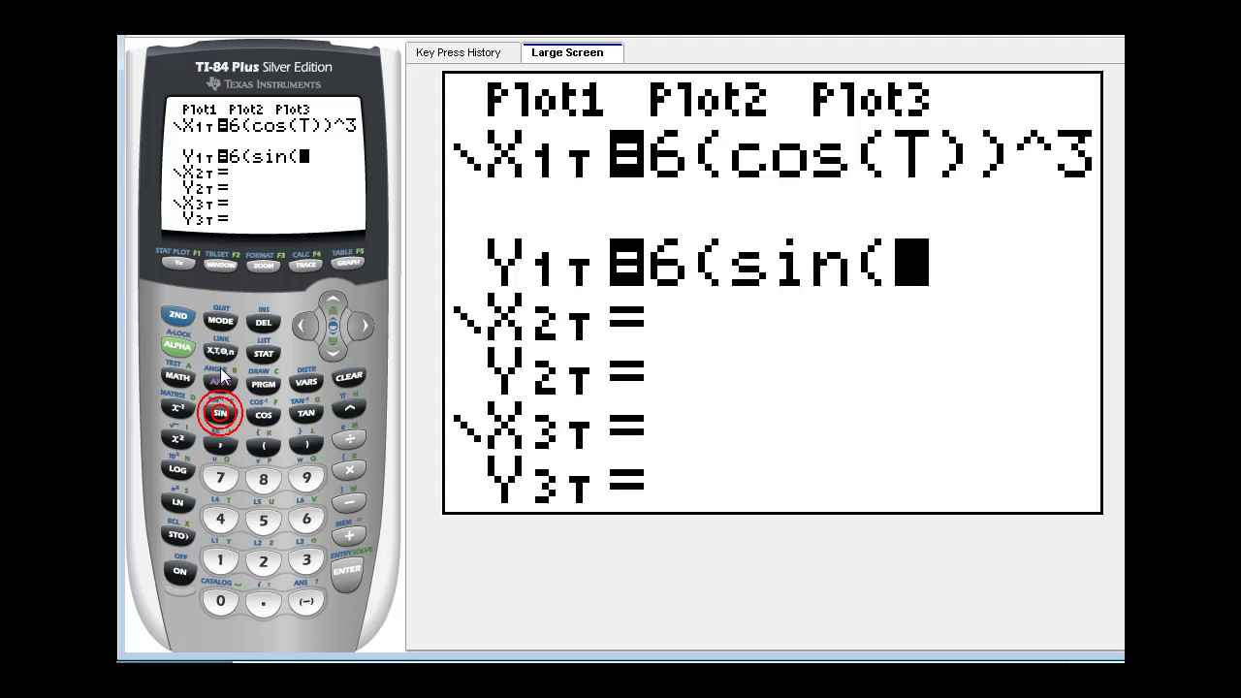
left_click(221, 351)
left_click(306, 443)
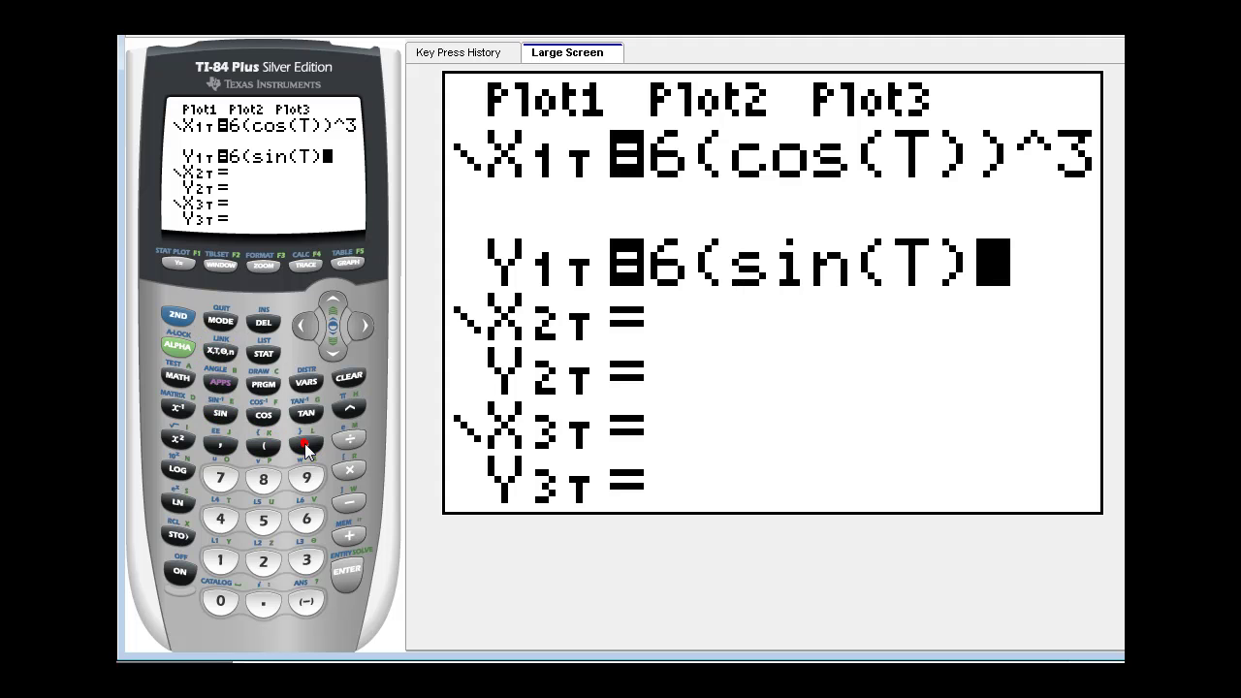
left_click(306, 444)
left_click(347, 411)
left_click(308, 561)
left_click(341, 573)
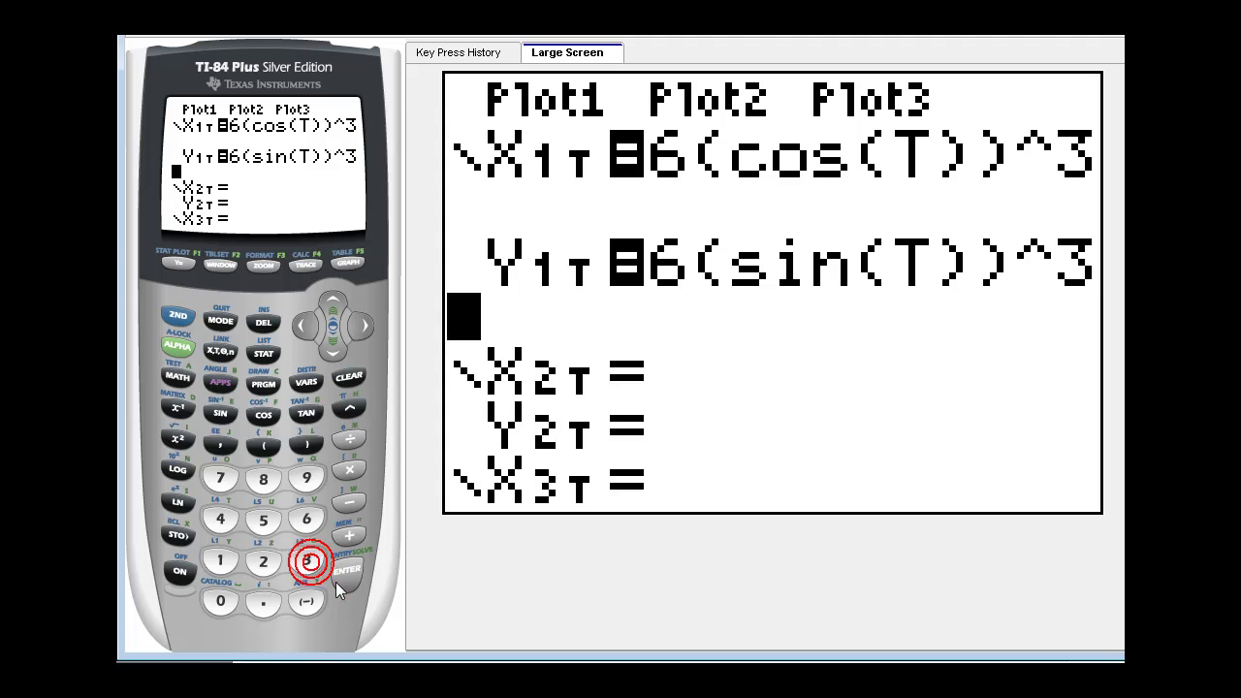
left_click(353, 589)
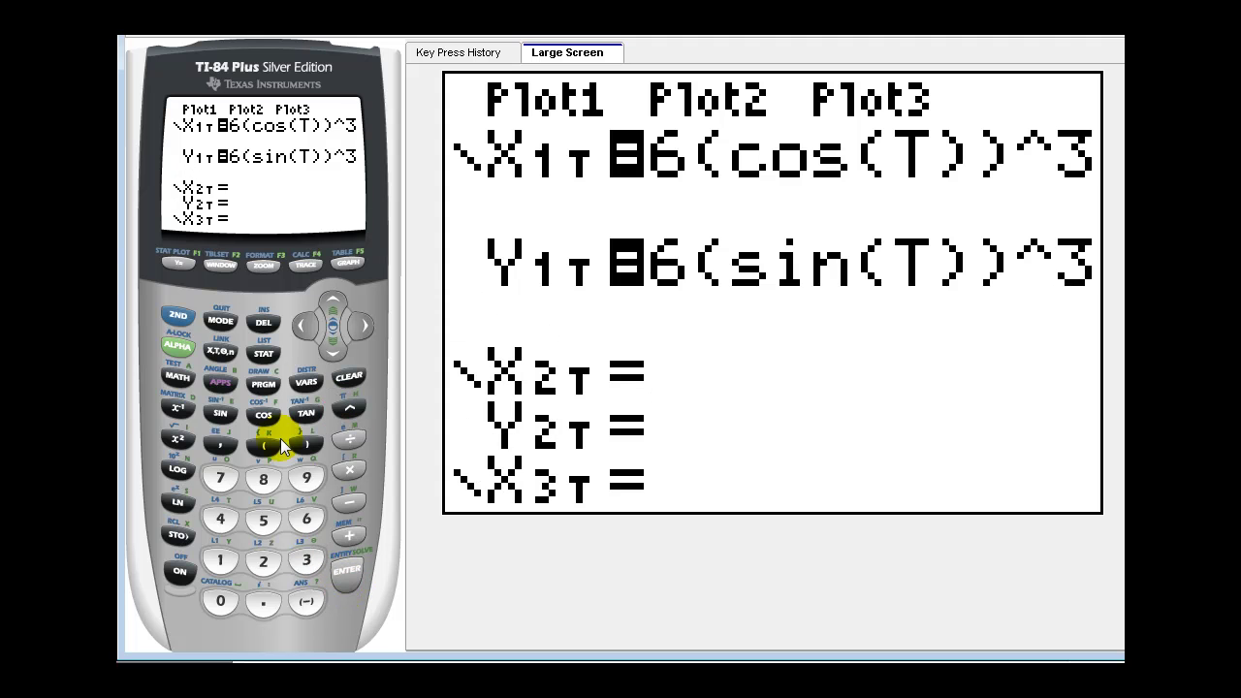
Graph the astroid and trace from T=0 over the top cusp into the upper-left arc
left_click(341, 262)
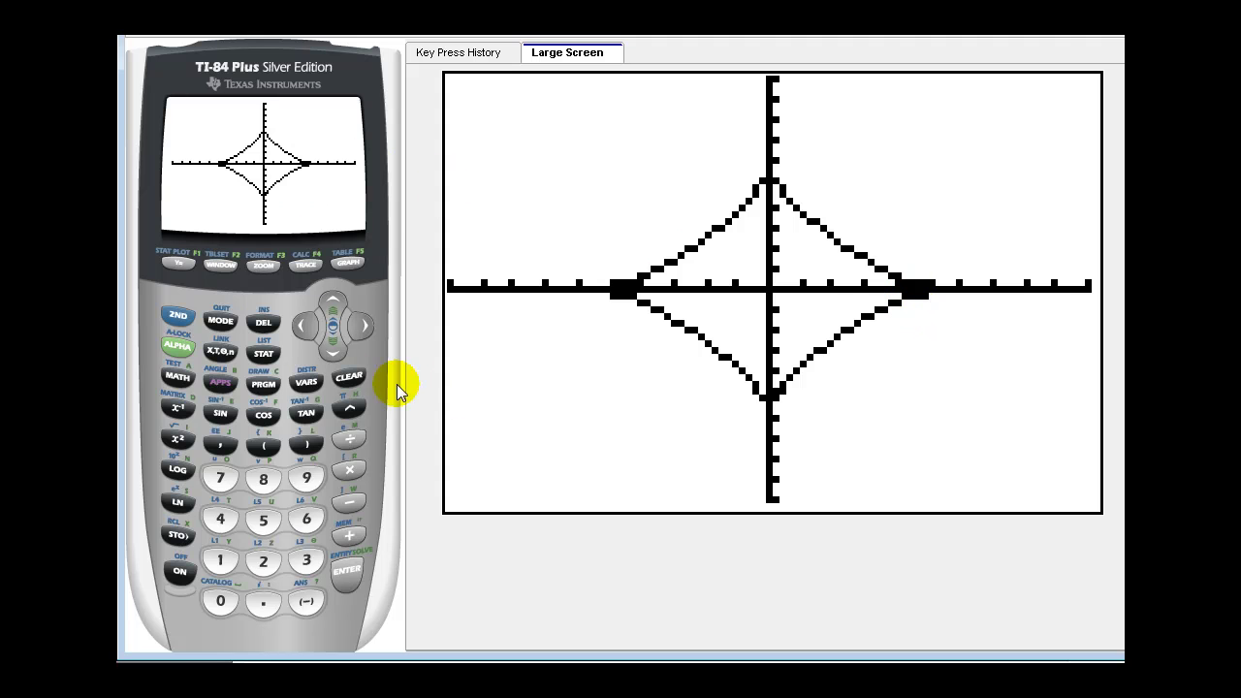
left_click(305, 265)
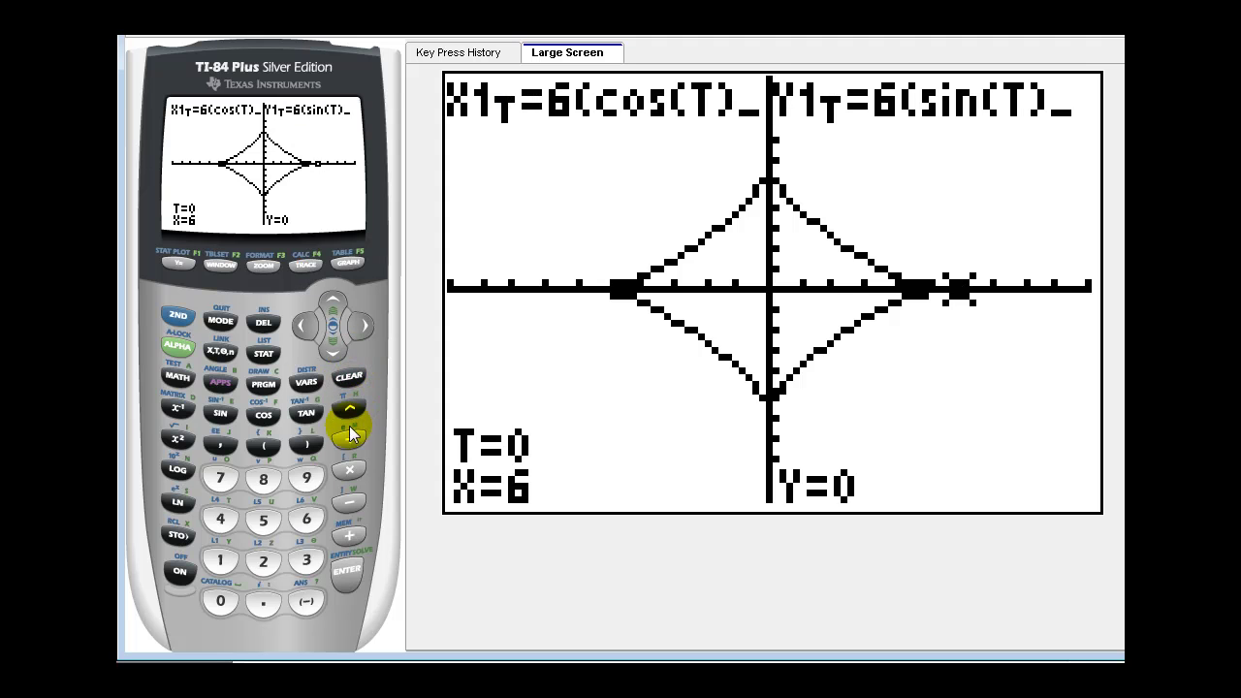
left_click(366, 327)
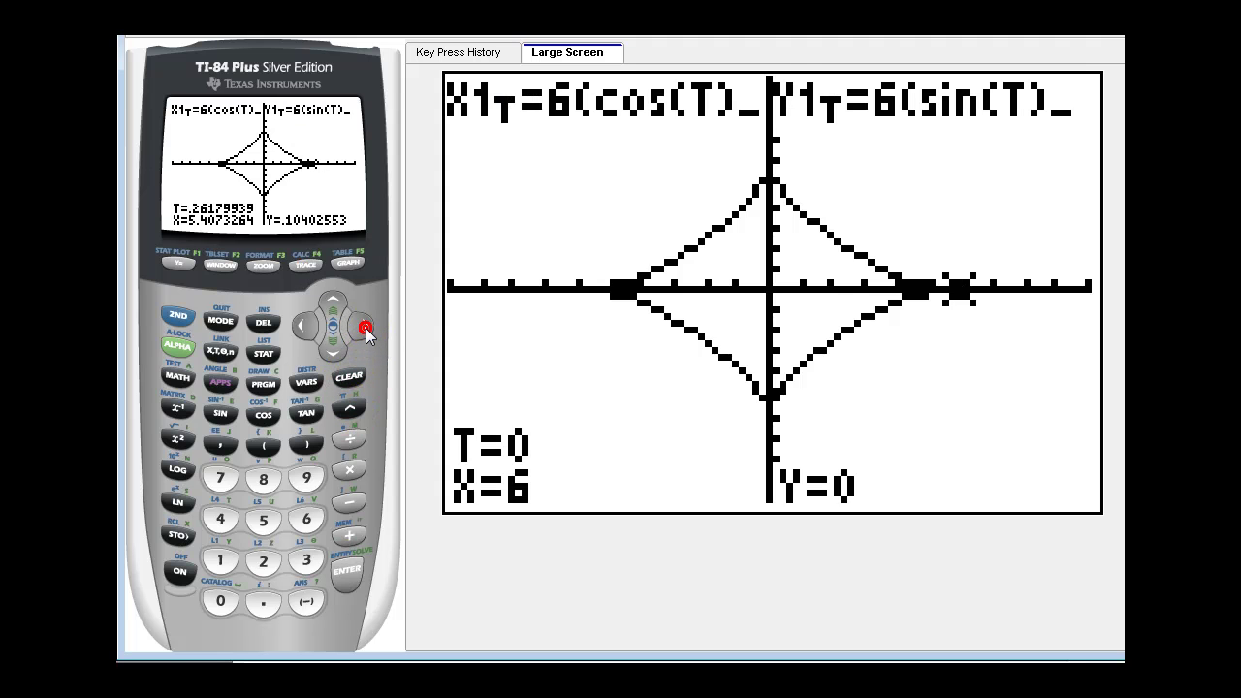
left_click(366, 327)
left_click(365, 328)
left_click(365, 327)
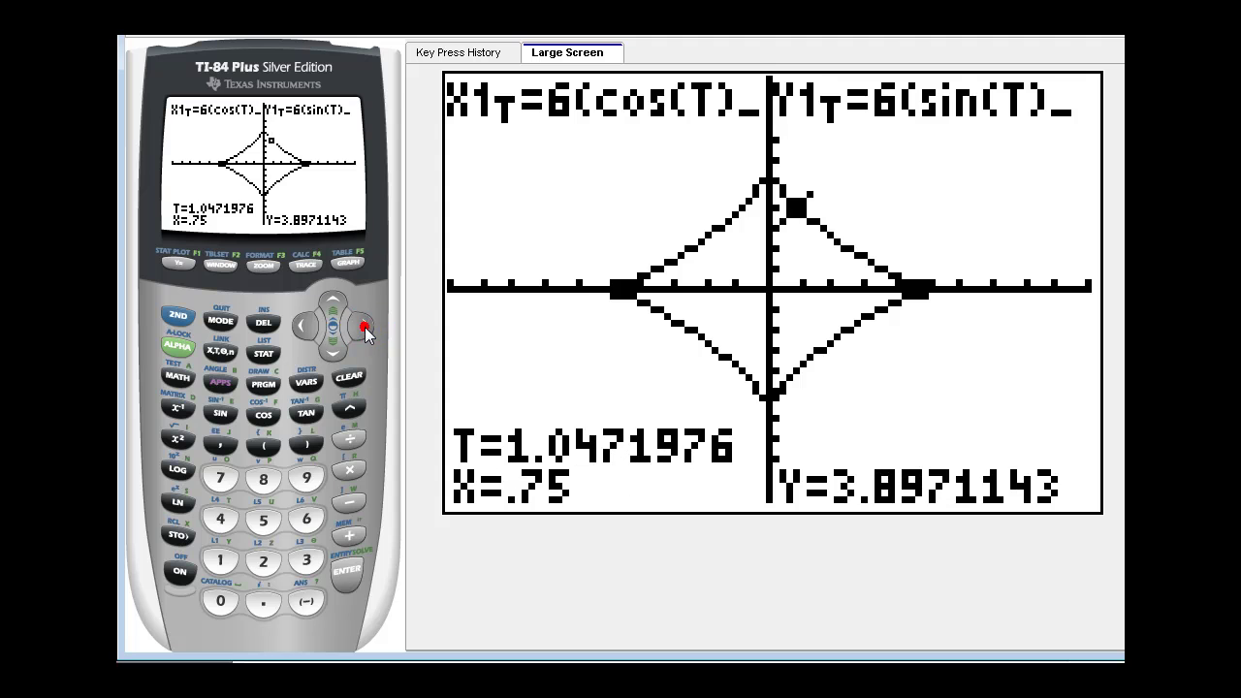
left_click(365, 327)
left_click(365, 327)
left_click(365, 326)
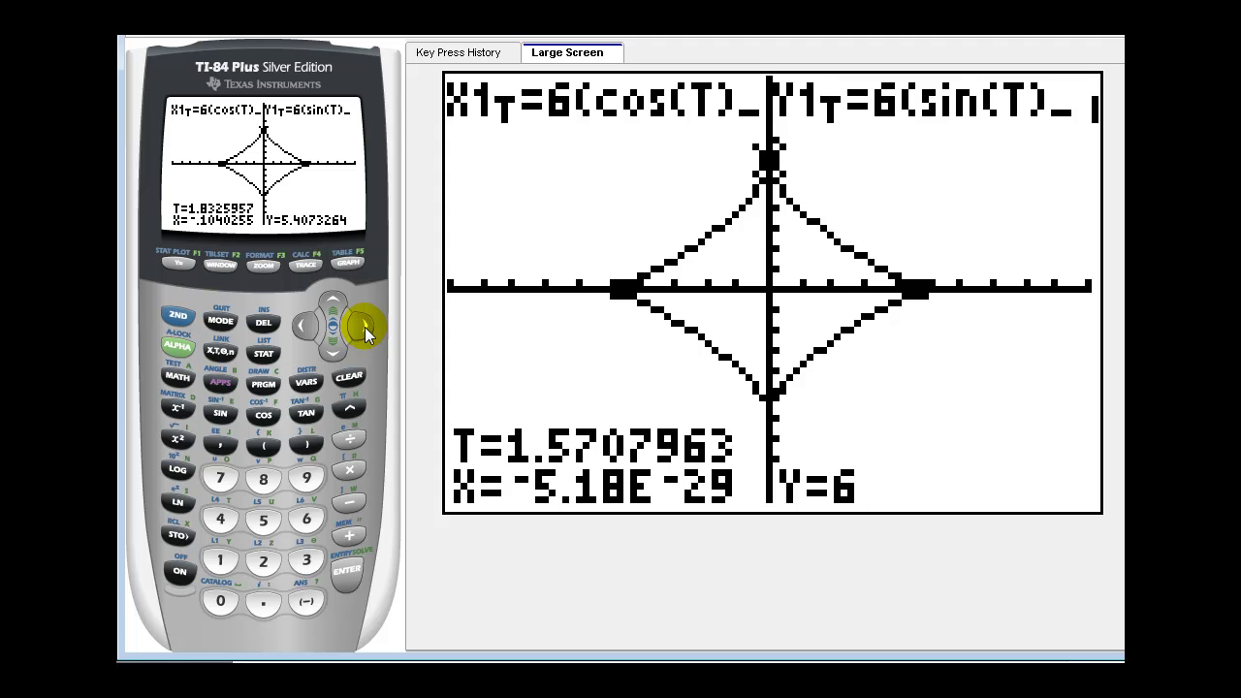
left_click(365, 327)
left_click(364, 327)
left_click(364, 327)
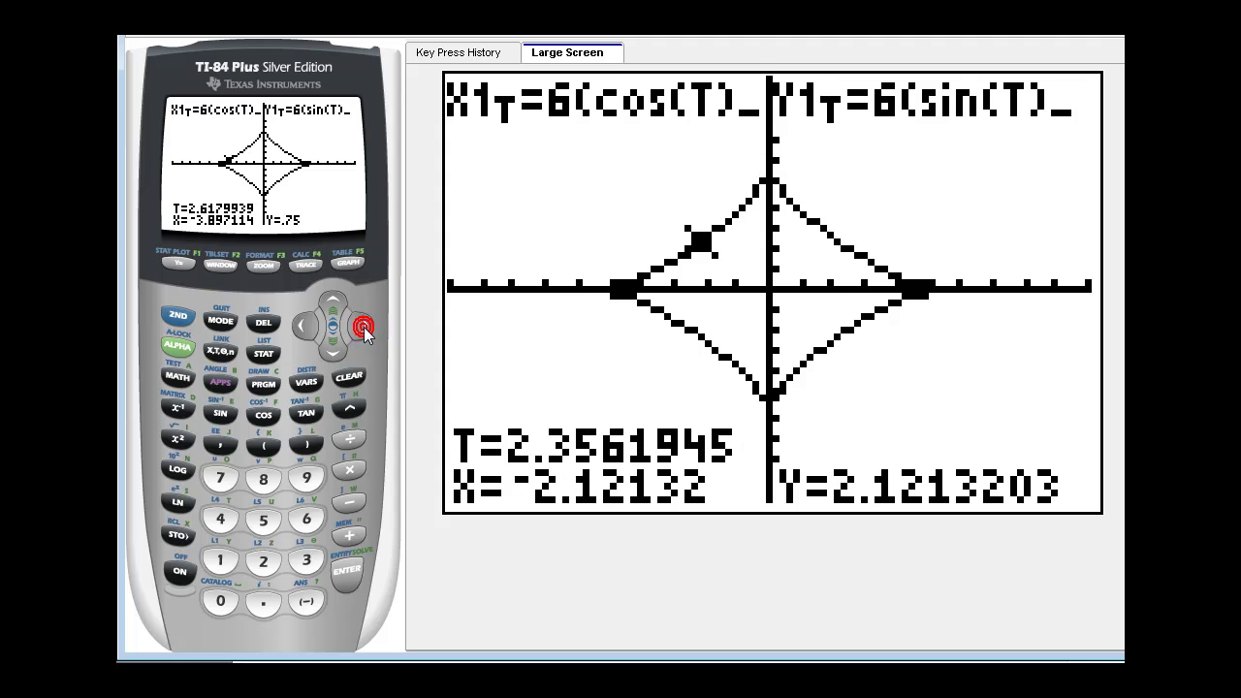
Continue tracing past the left and bottom cusps to T=5.7595865, X=3.8971143, Y=−.75
left_click(365, 327)
left_click(364, 328)
left_click(364, 327)
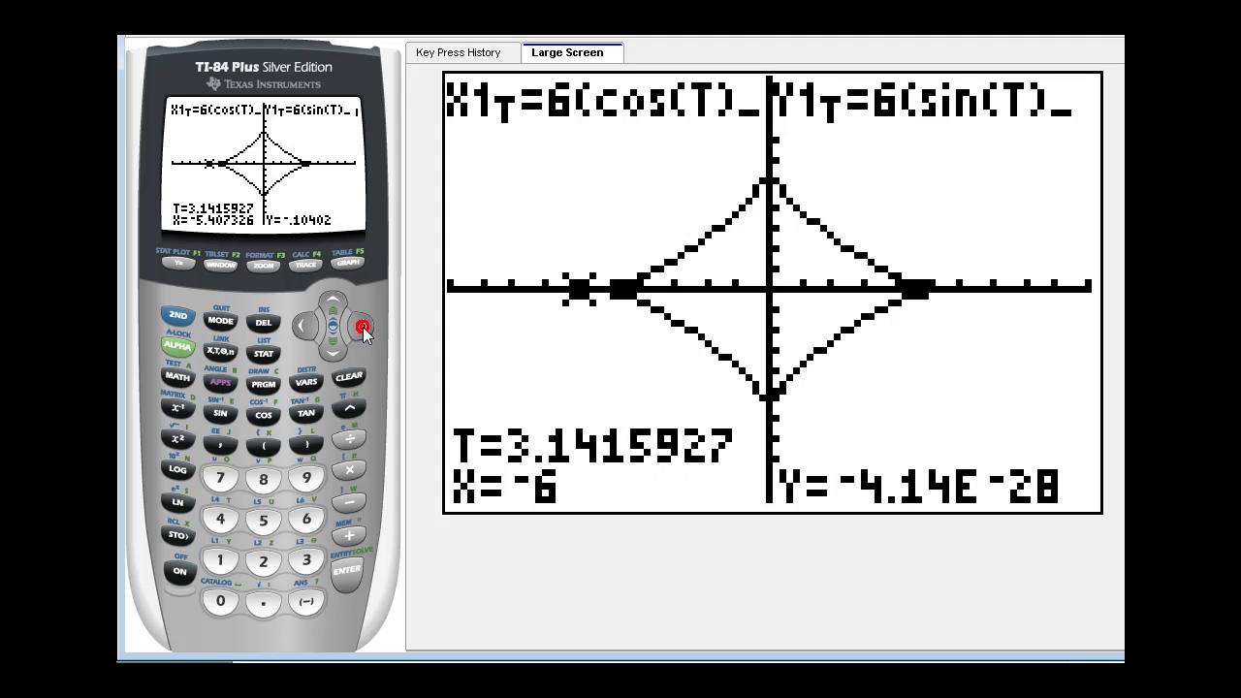
left_click(364, 328)
left_click(364, 328)
left_click(364, 328)
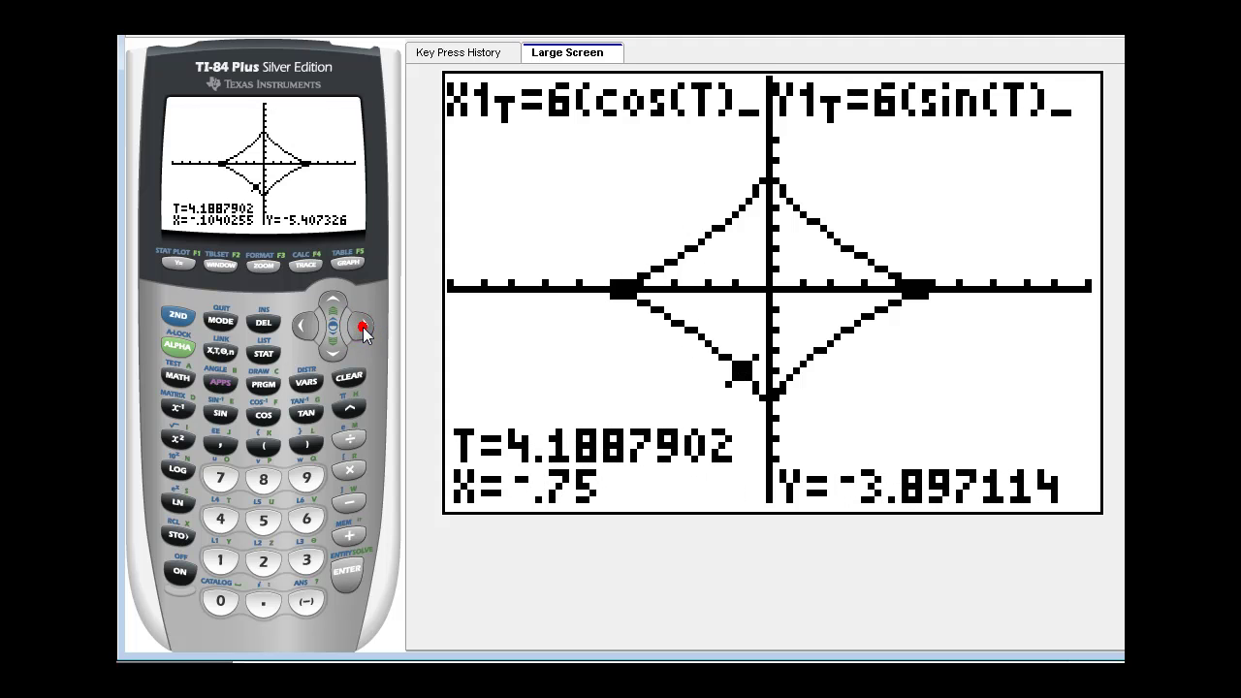
left_click(365, 328)
left_click(365, 328)
left_click(365, 328)
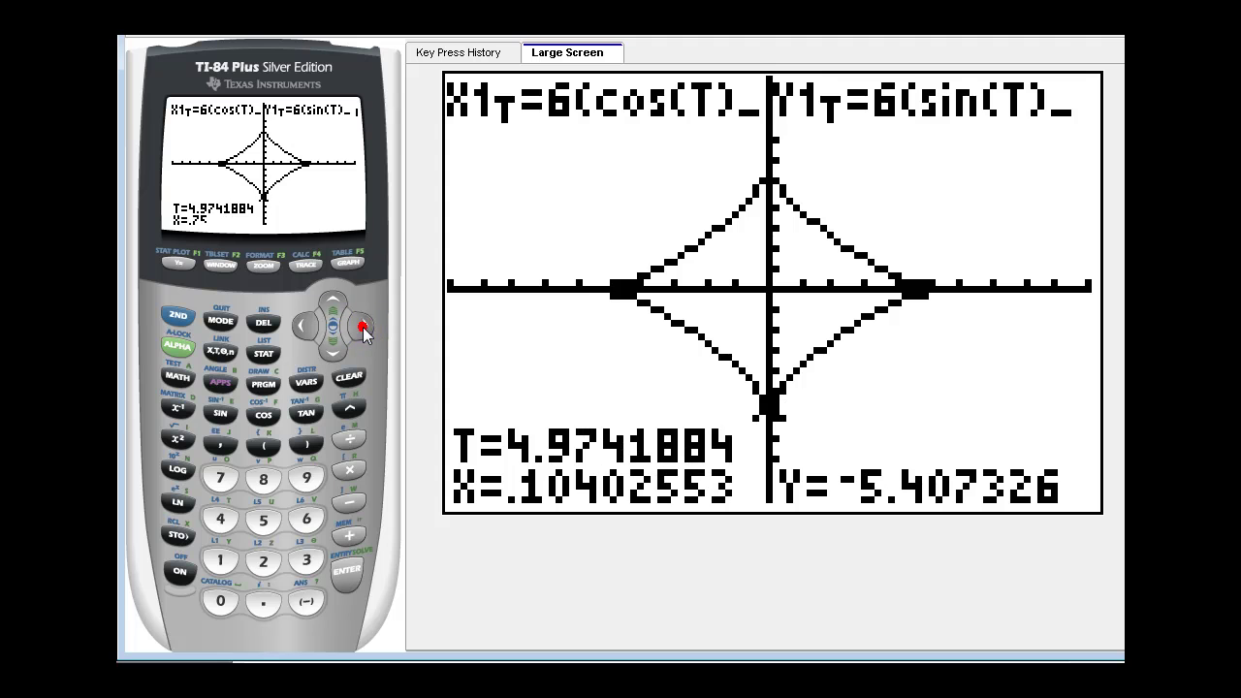
left_click(364, 327)
left_click(364, 328)
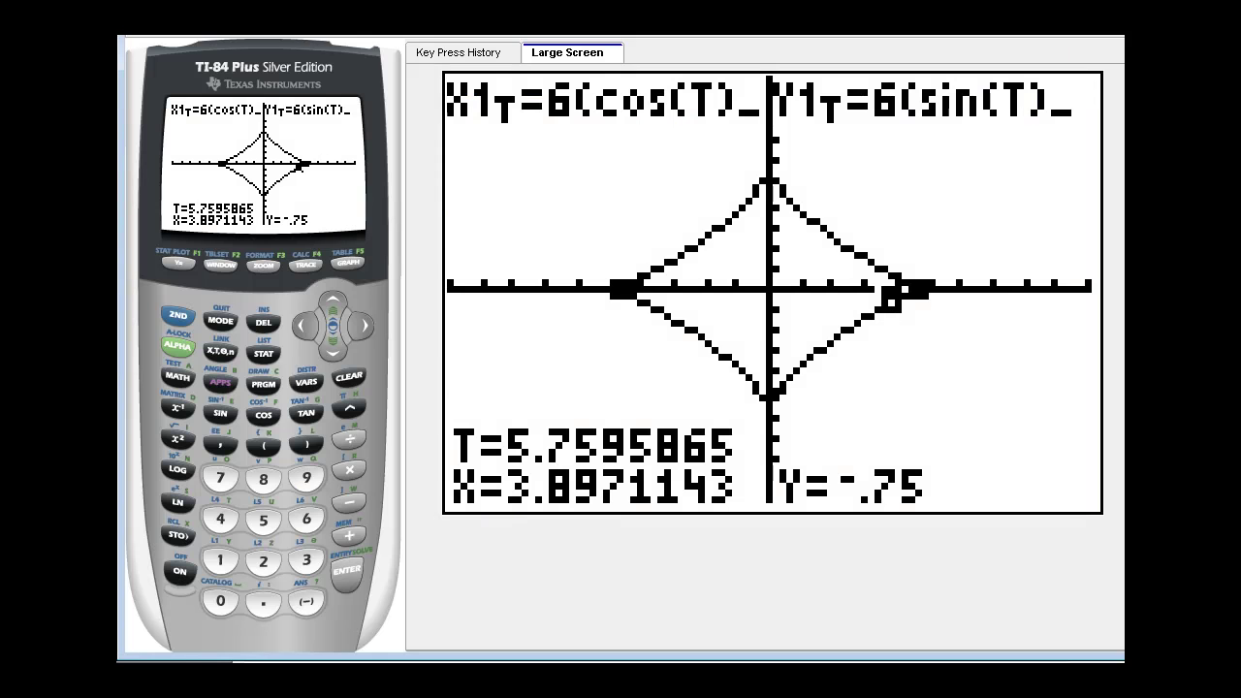
Clear the astroid equations and enter X1T=4cos(T)
left_click(183, 266)
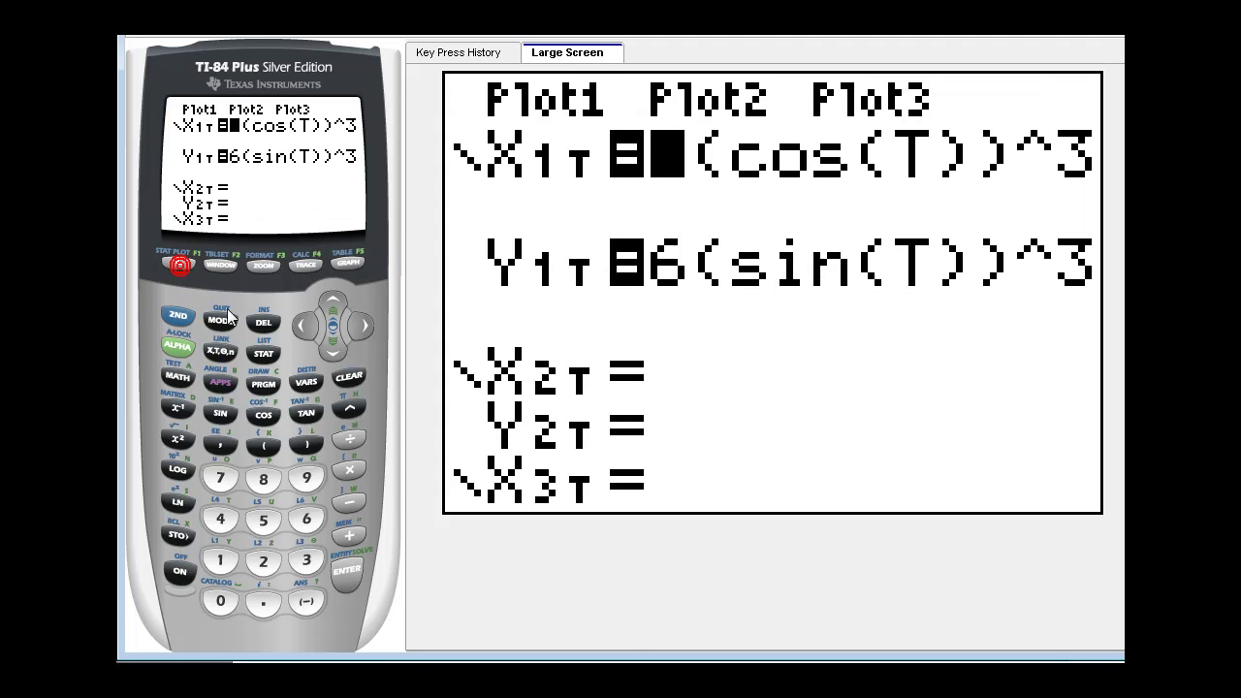
left_click(341, 378)
left_click(325, 355)
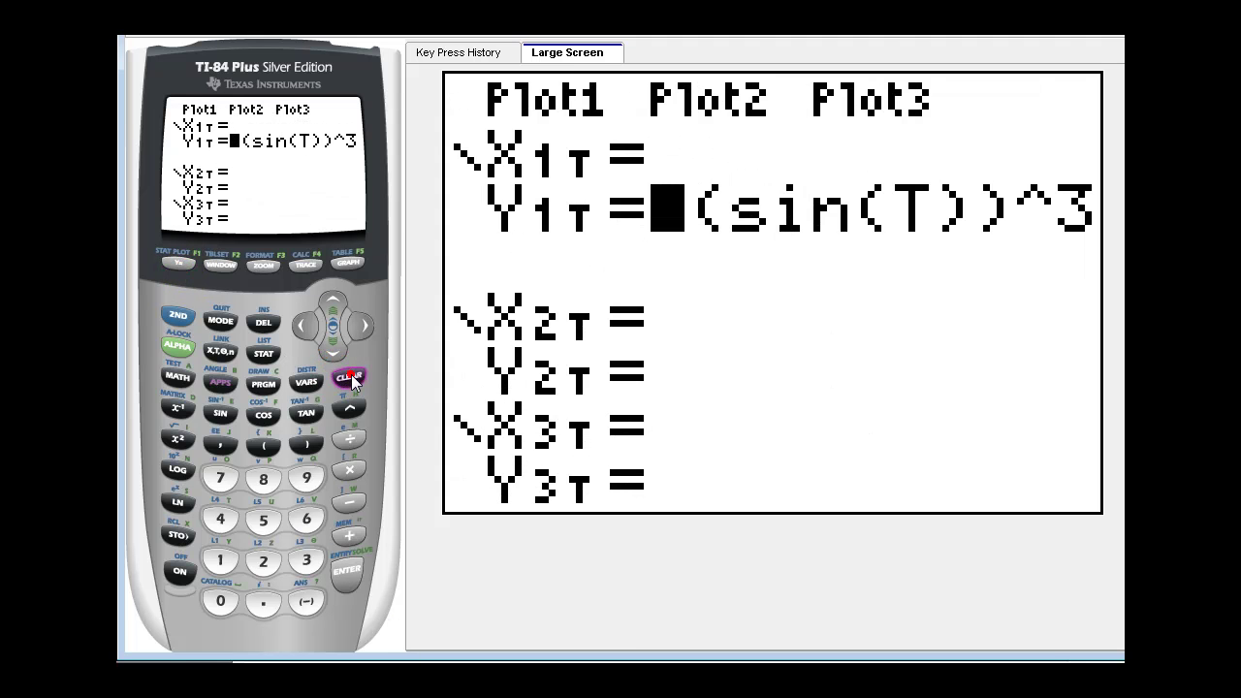
left_click(351, 375)
left_click(332, 299)
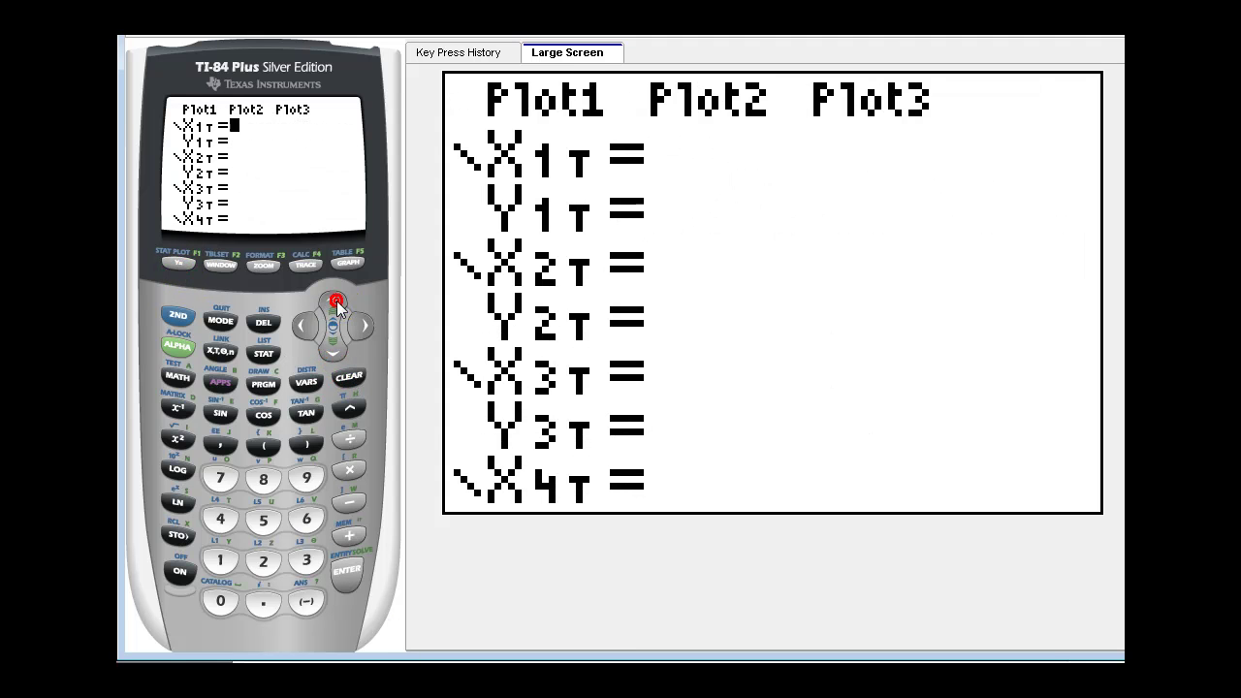
left_click(220, 519)
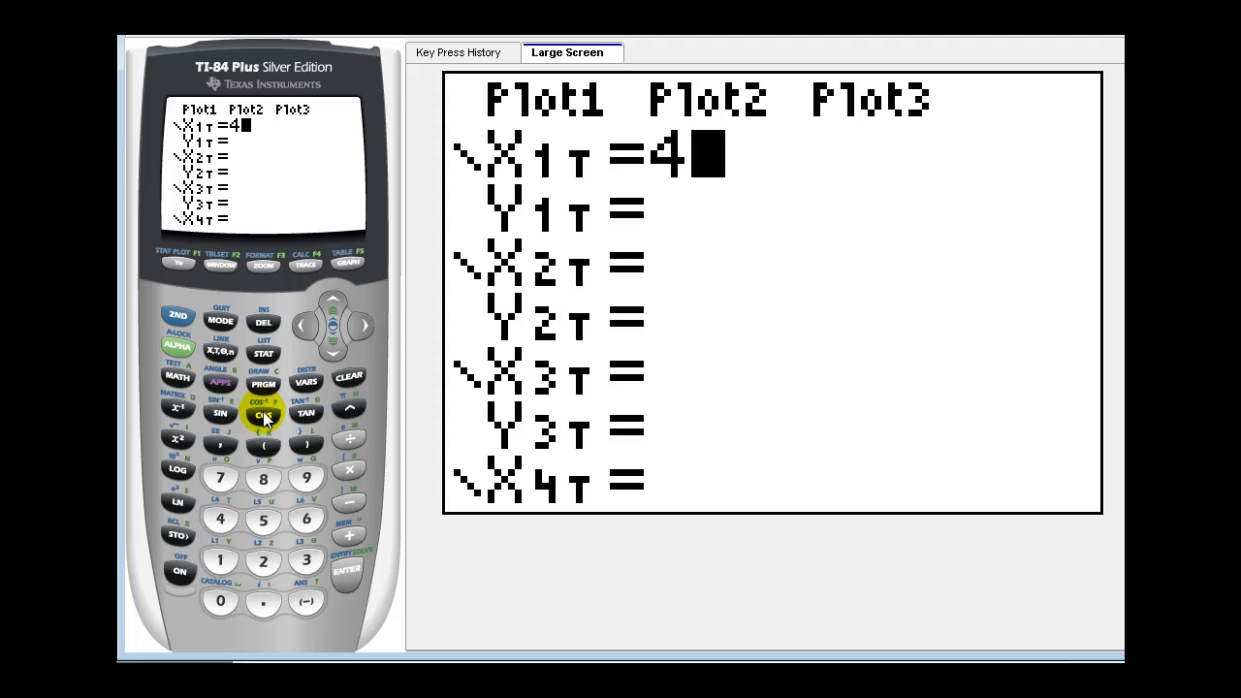
left_click(263, 414)
left_click(221, 351)
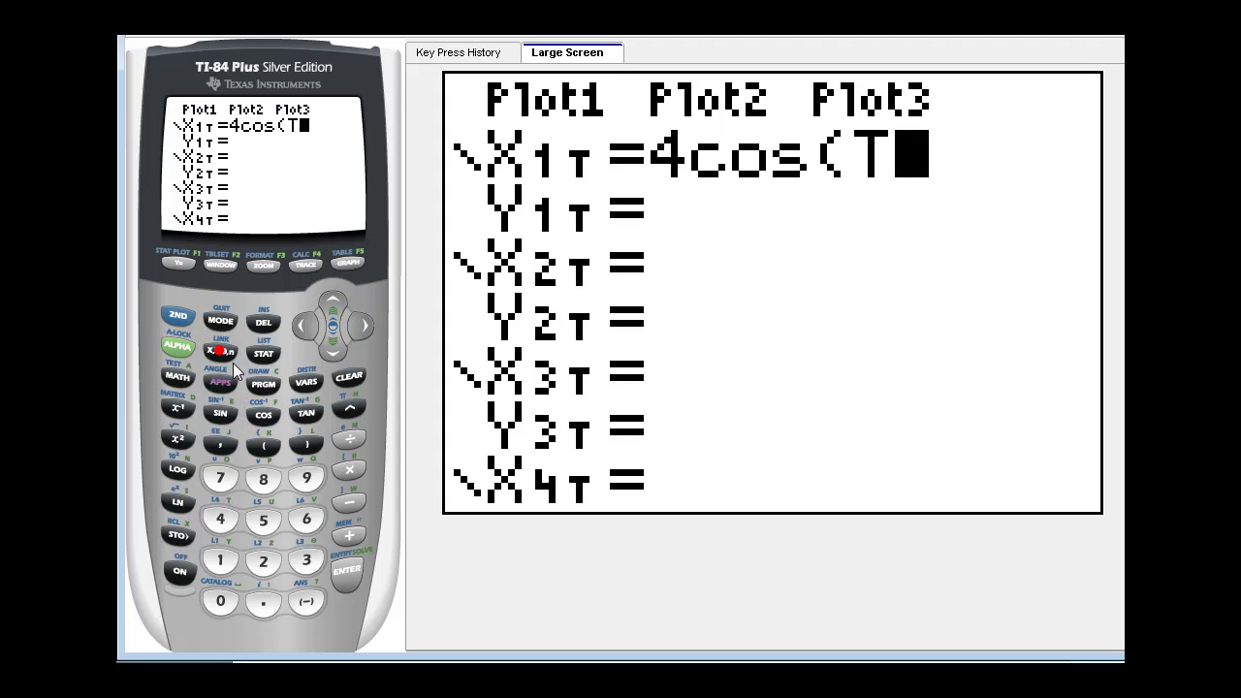
left_click(306, 442)
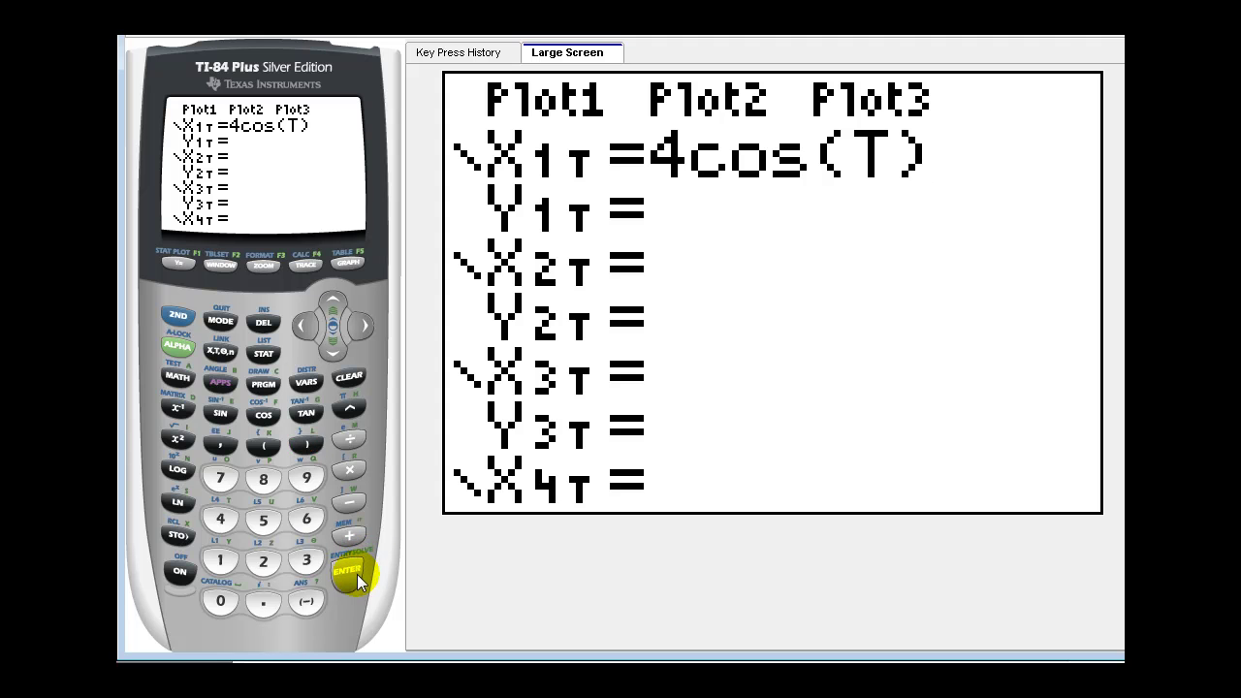
left_click(357, 574)
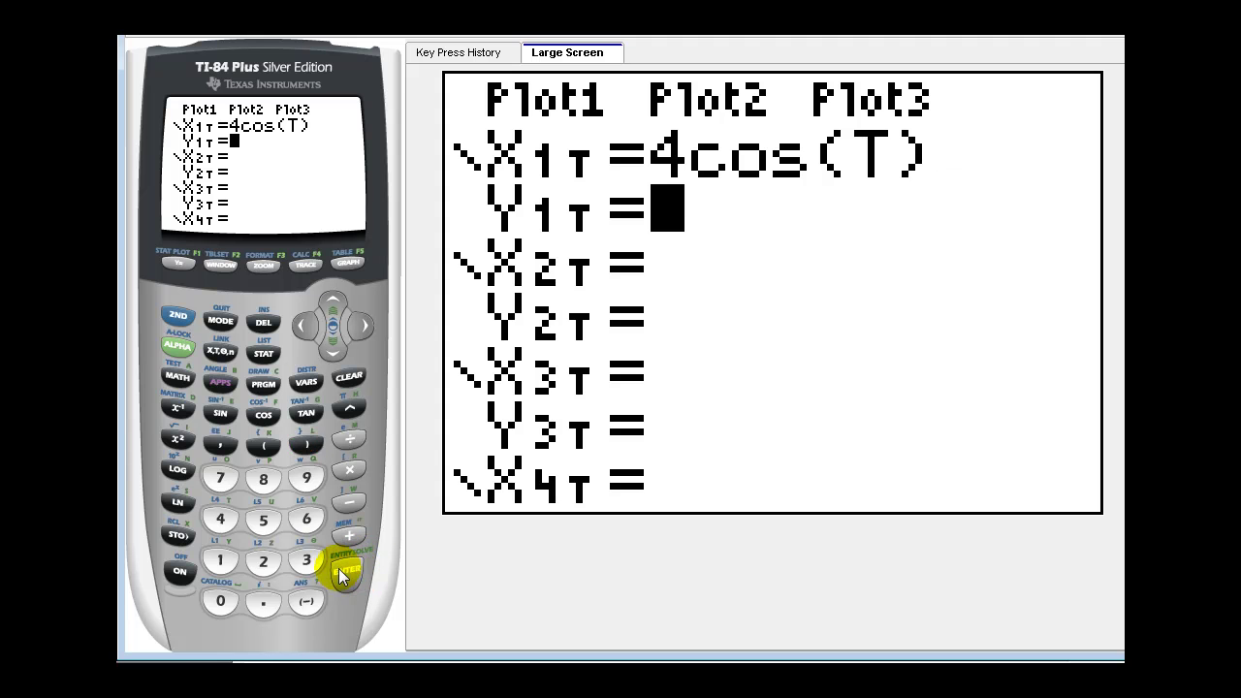
Enter Y1T=2sin(4T)
left_click(260, 565)
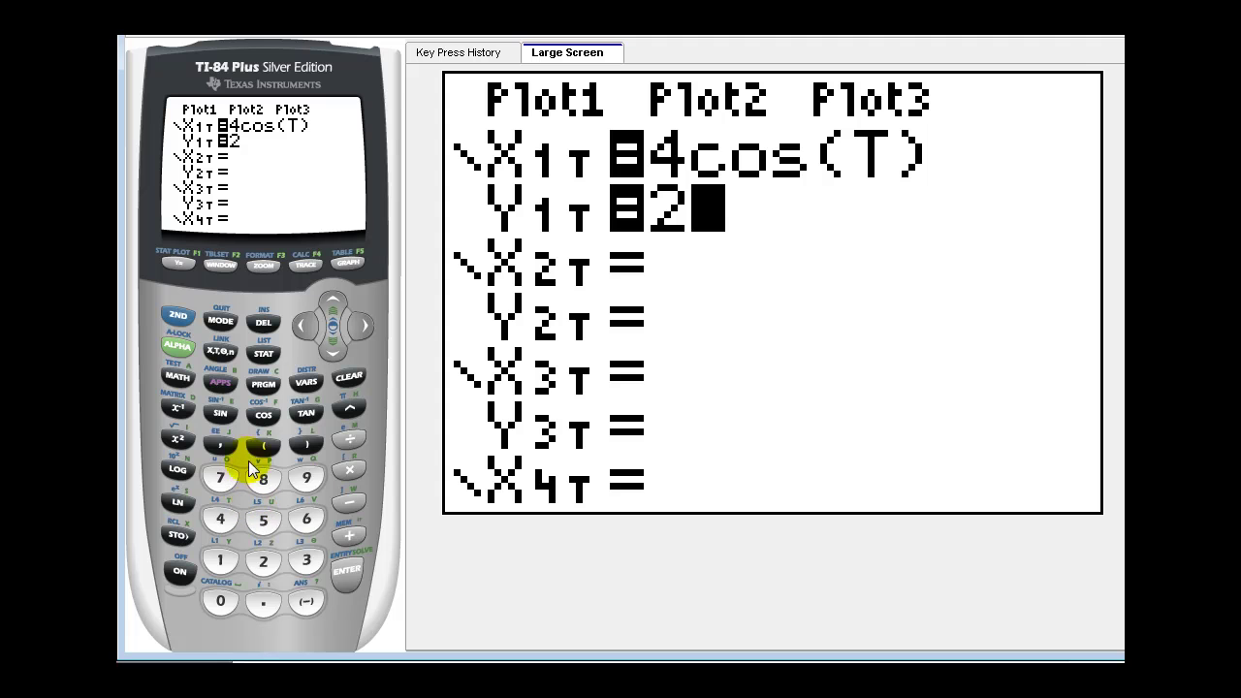
left_click(220, 413)
left_click(221, 352)
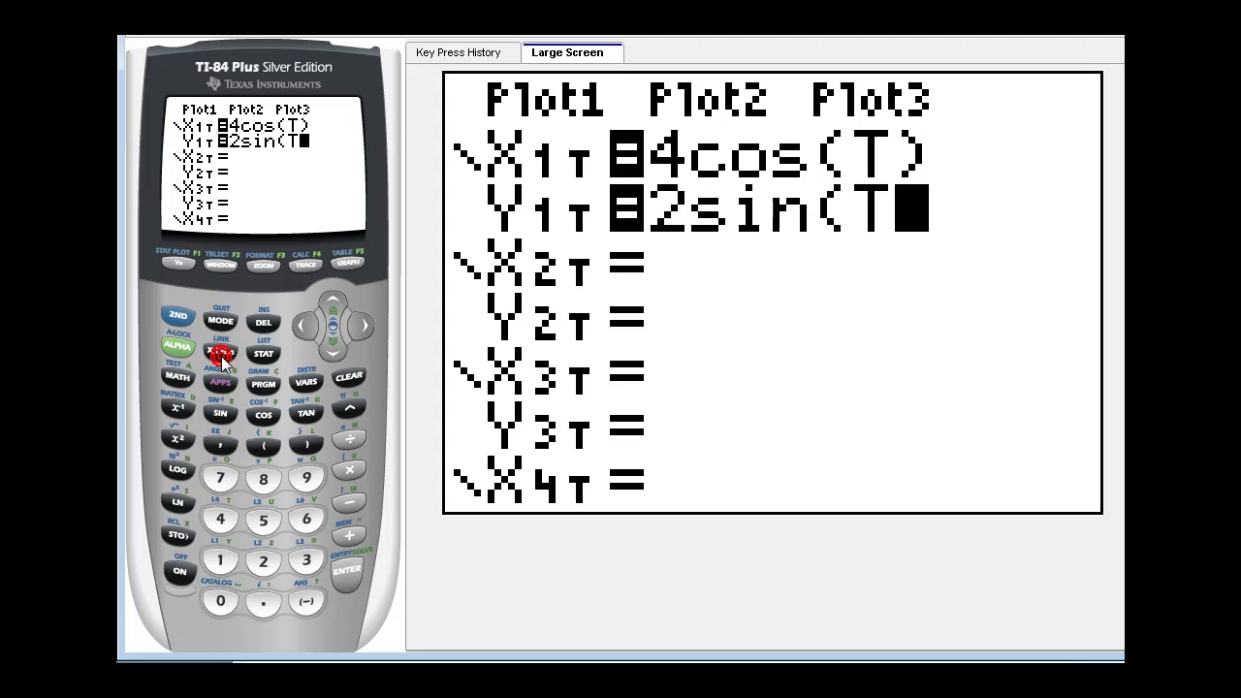
left_click(309, 328)
type("4")
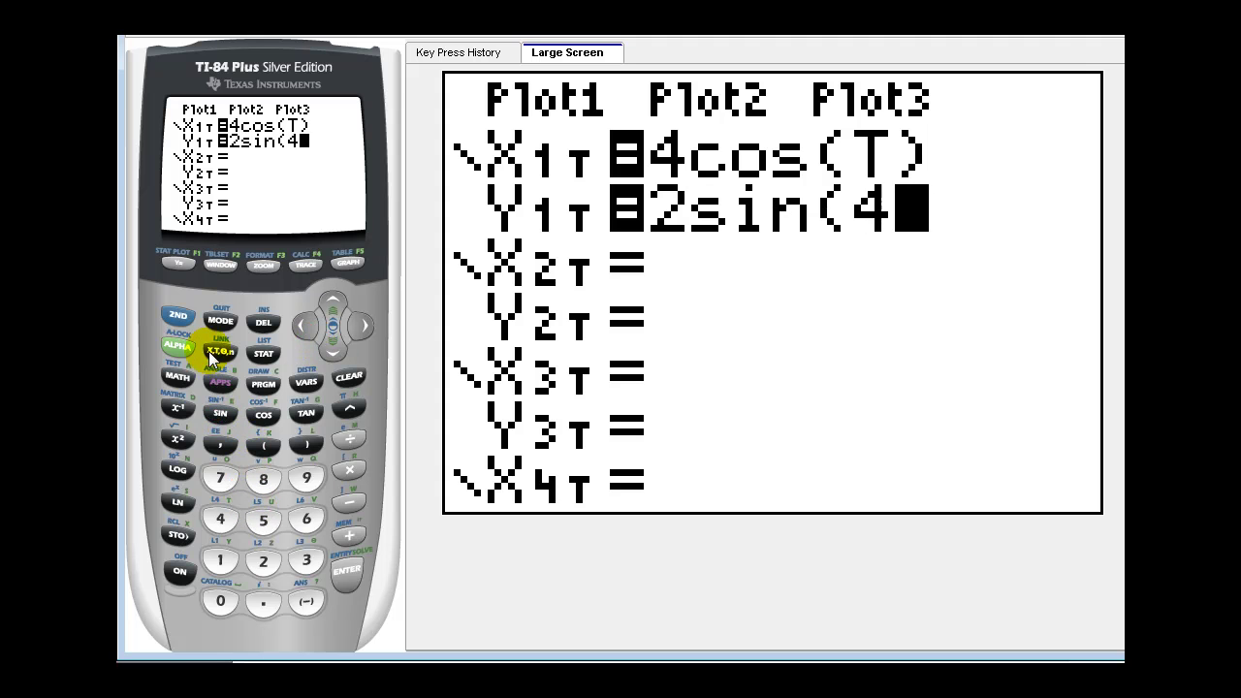
left_click(208, 350)
left_click(303, 445)
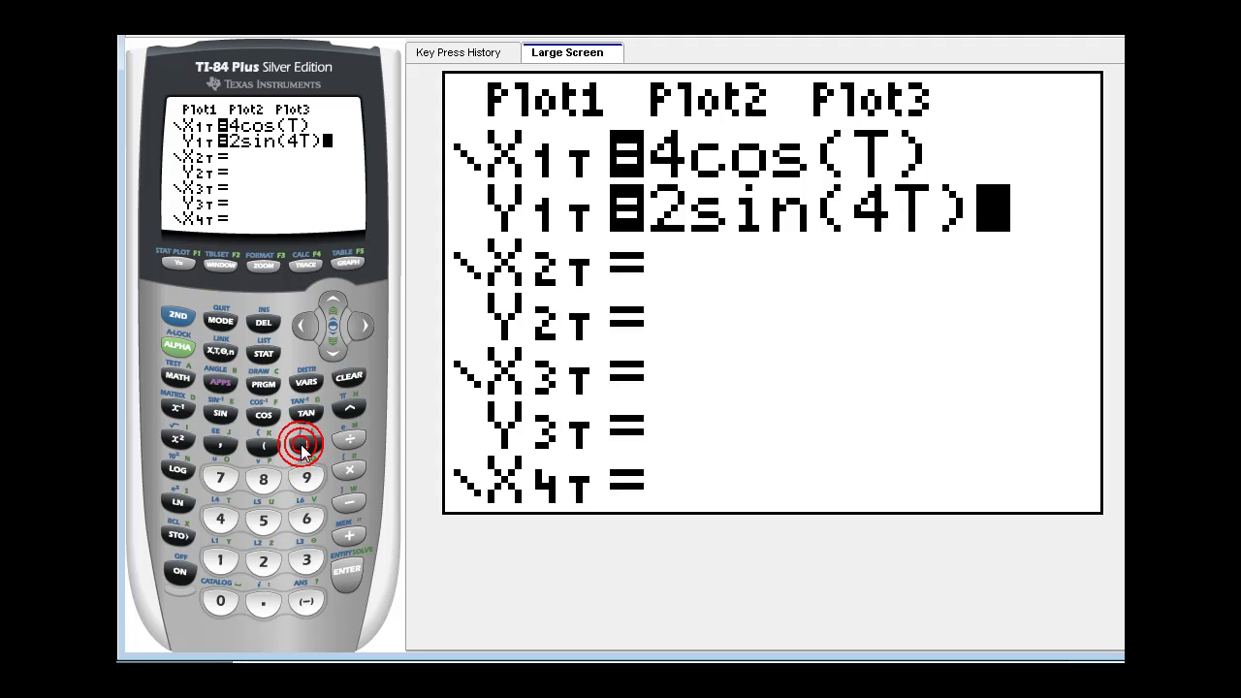
Plot the lobe curve and trace it through the left-hand loops to X=−4 at T=3.1415927
left_click(348, 264)
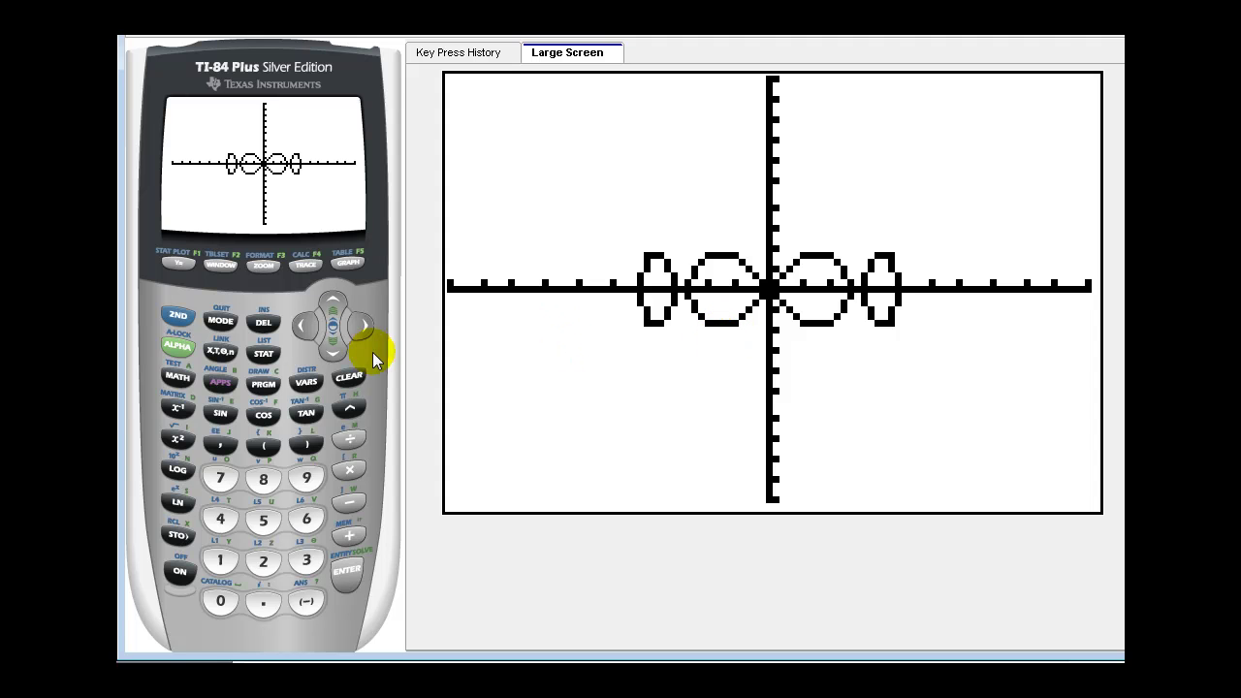
left_click(306, 264)
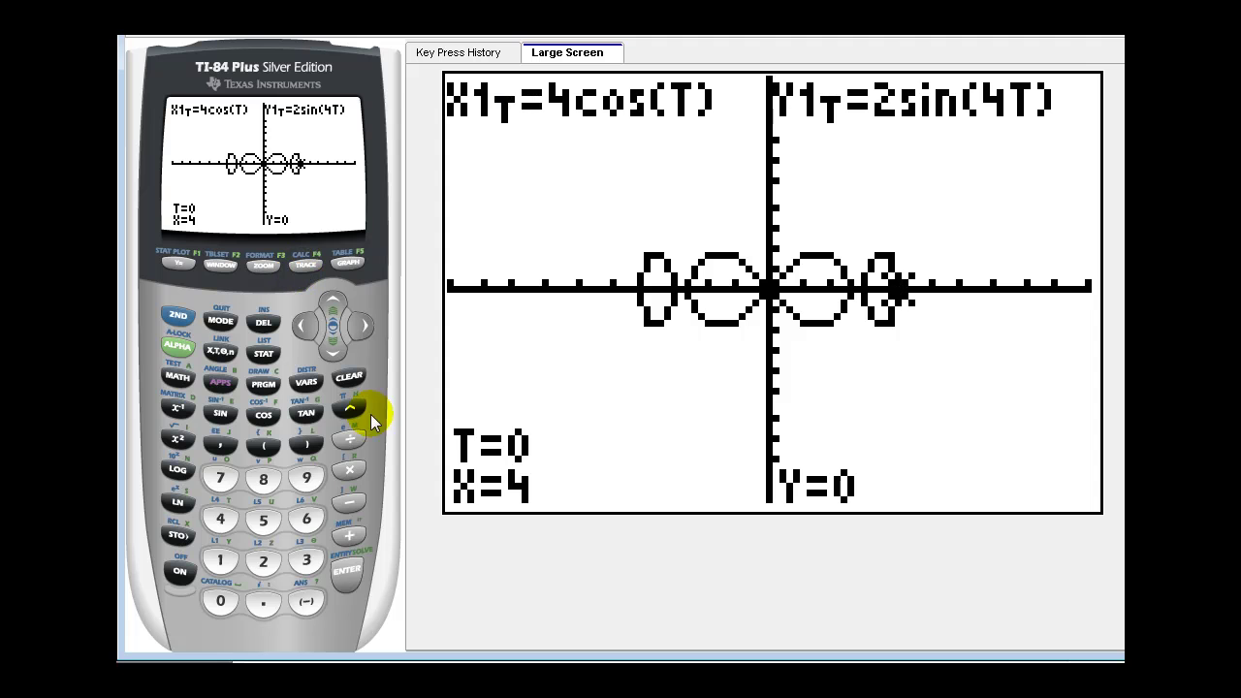
left_click(372, 326)
left_click(372, 325)
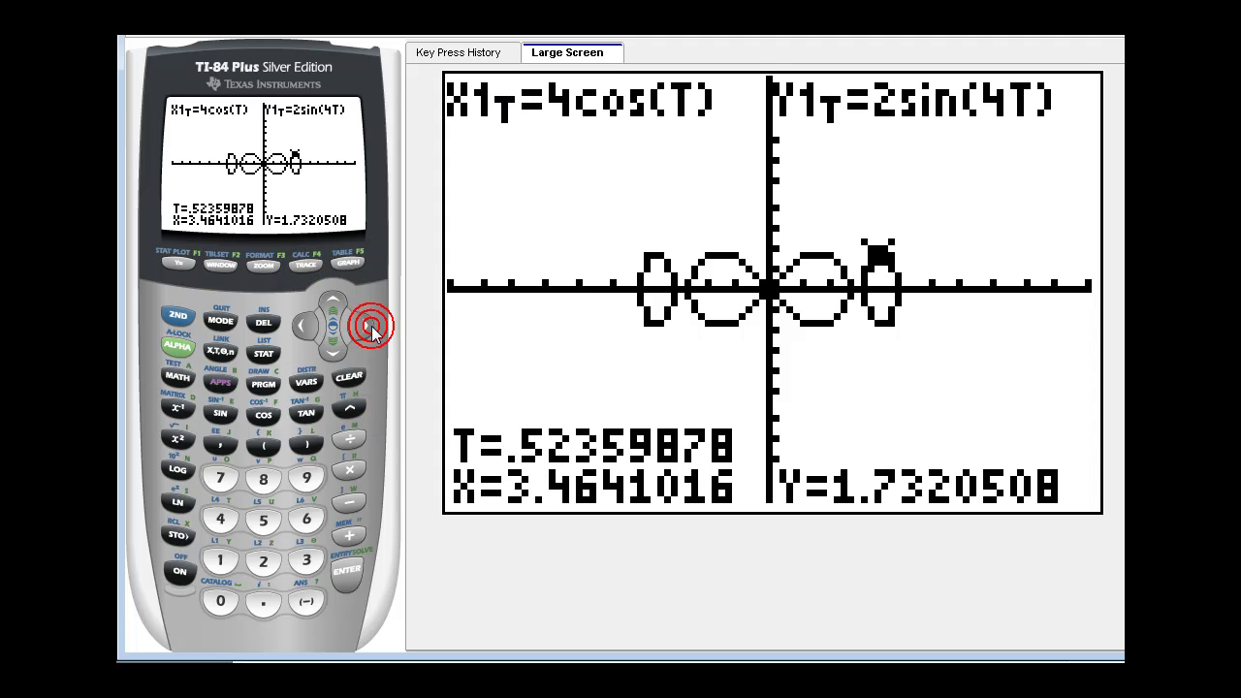
left_click(371, 326)
left_click(371, 325)
left_click(371, 326)
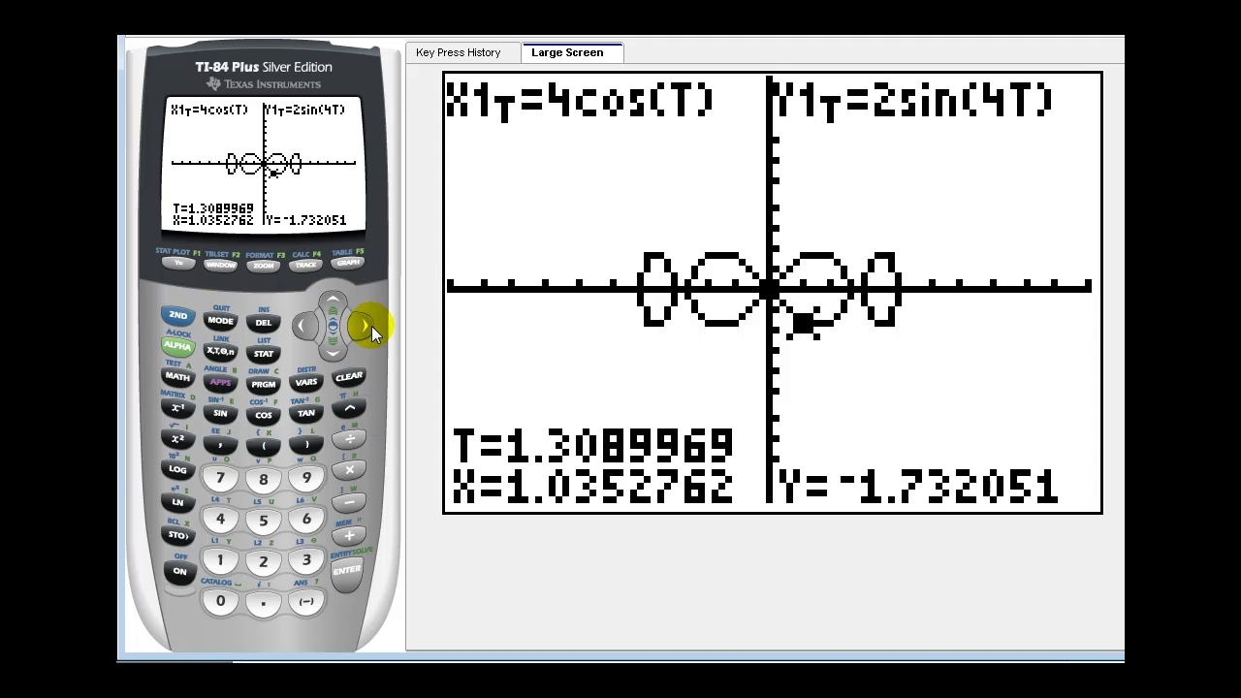
left_click(371, 326)
left_click(371, 326)
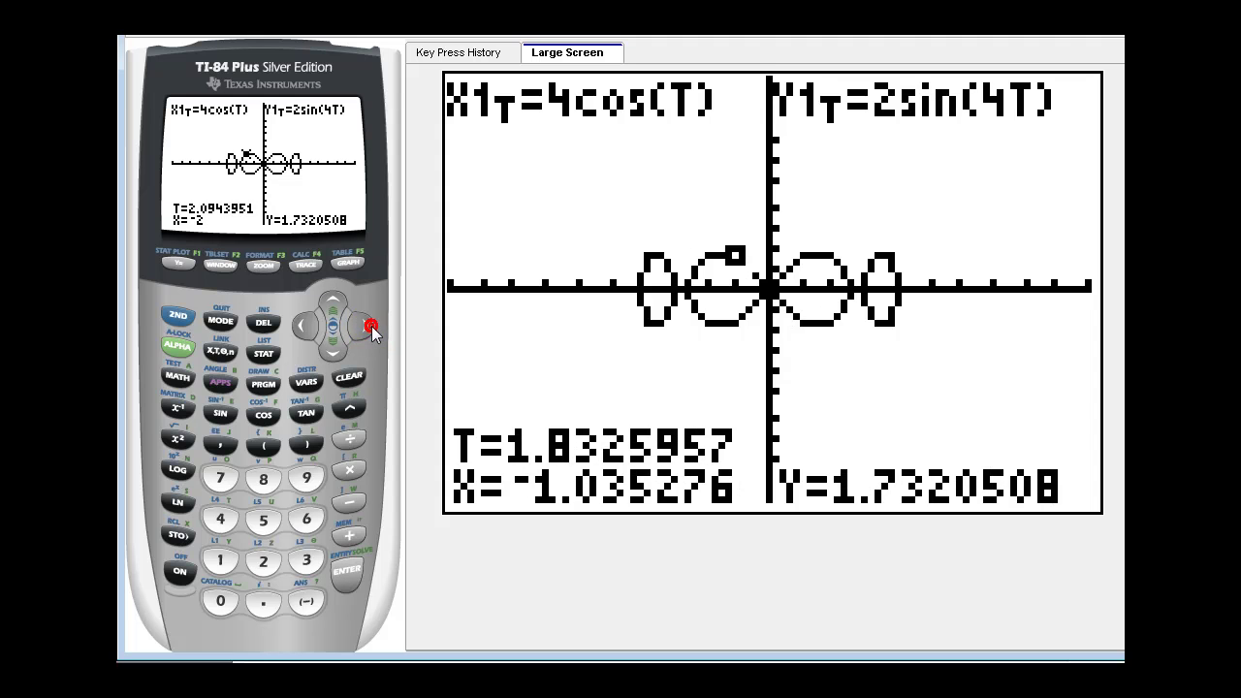
left_click(371, 326)
left_click(371, 325)
left_click(371, 325)
left_click(371, 326)
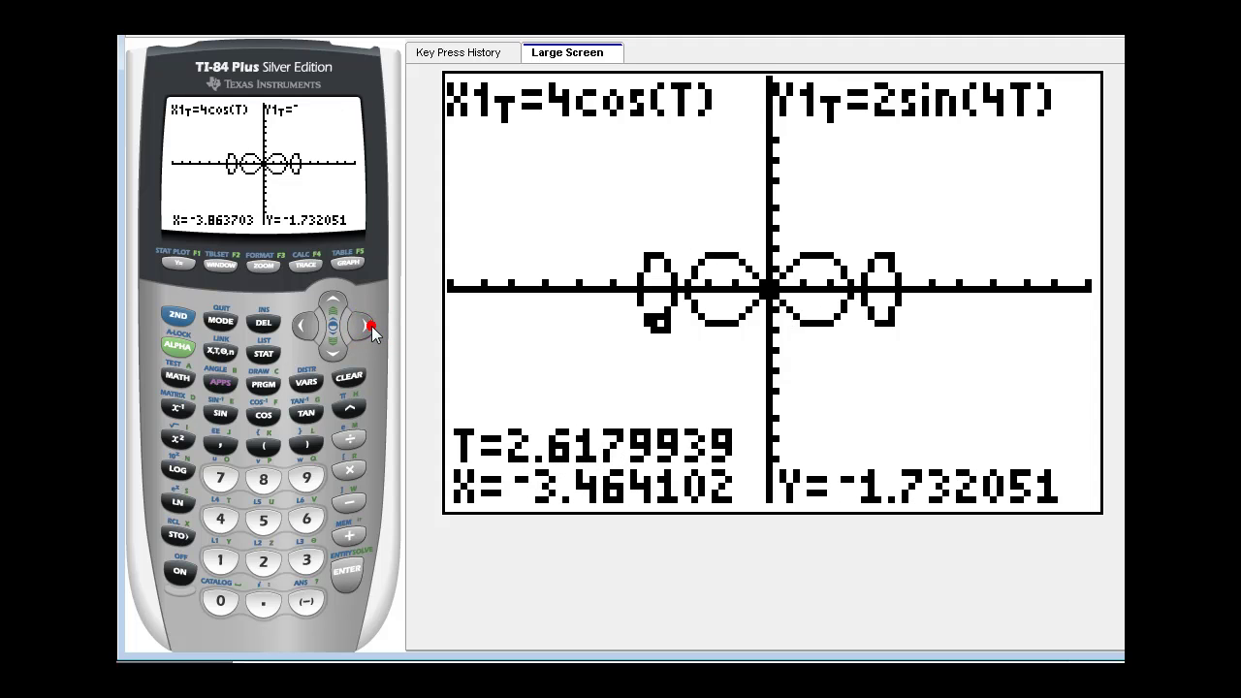
left_click(371, 326)
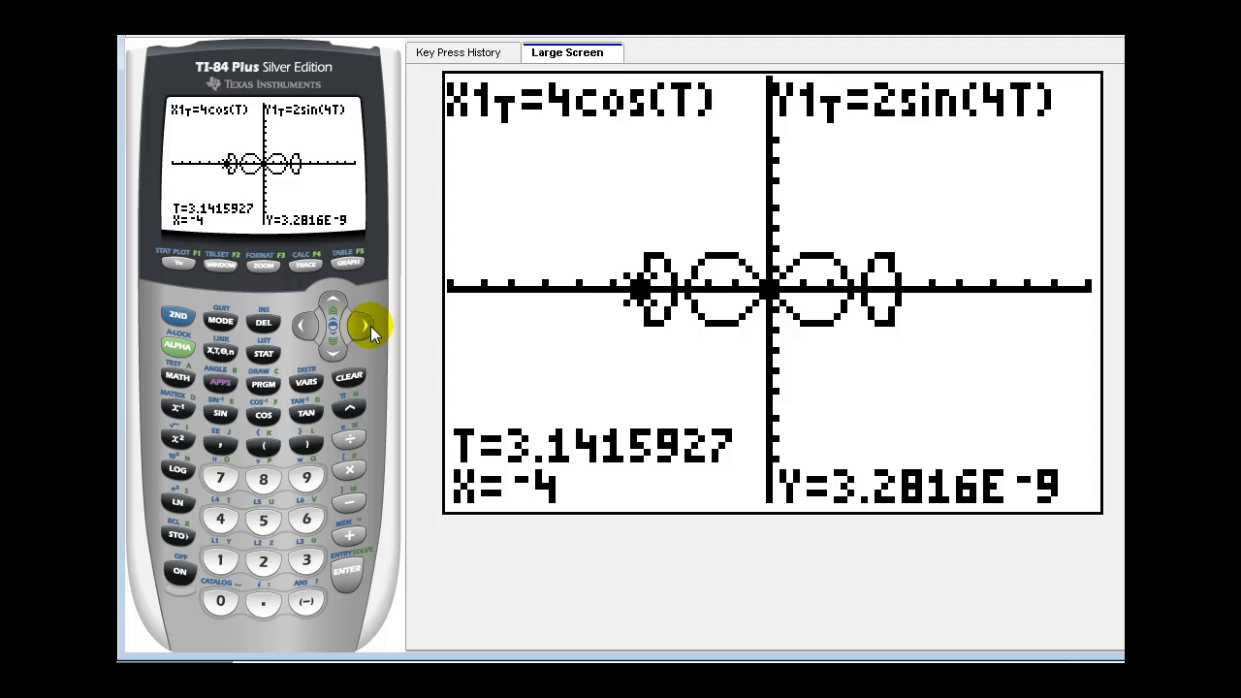